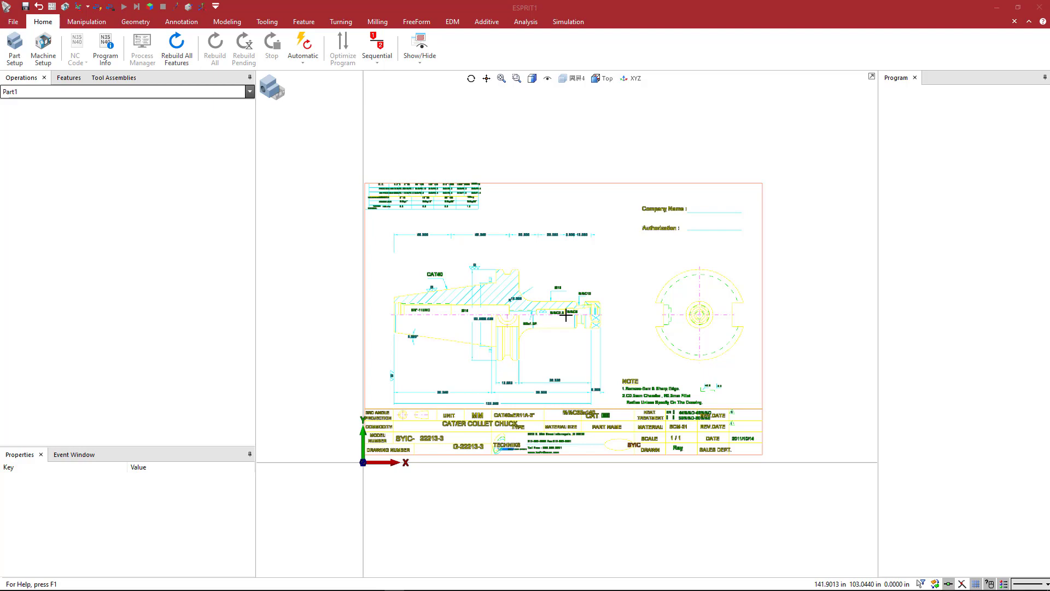
Step: Switch from ESPRIT to the Techniks USA website in the browser
key("alt+Tab")
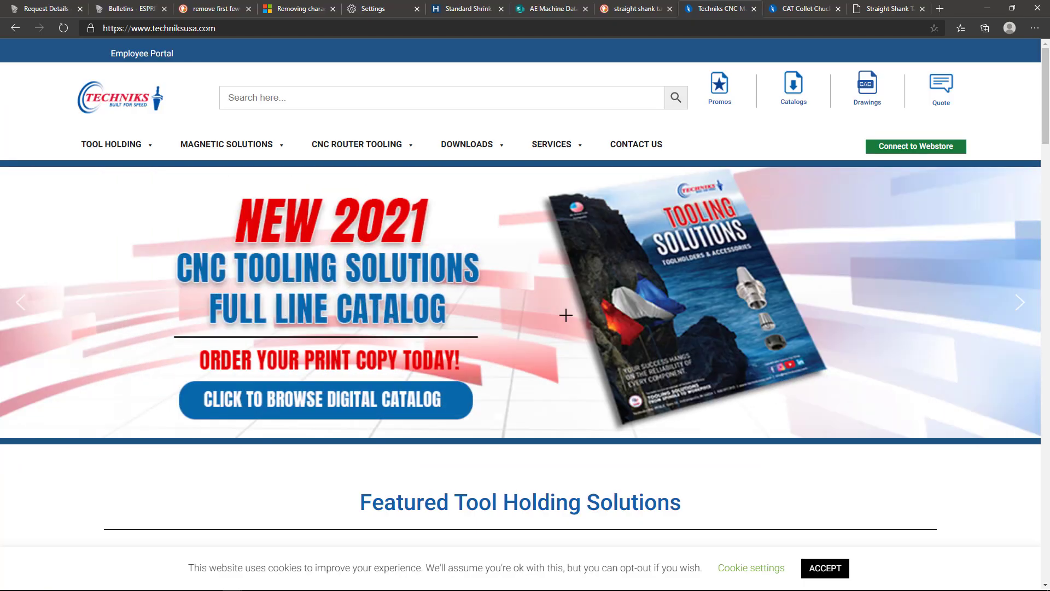
Step: On techniksusa.com, go to Collet Chucks, CAT 50 ER Chucks – Mini Nut, and open its CAD drawings list
mouse_move(388, 157)
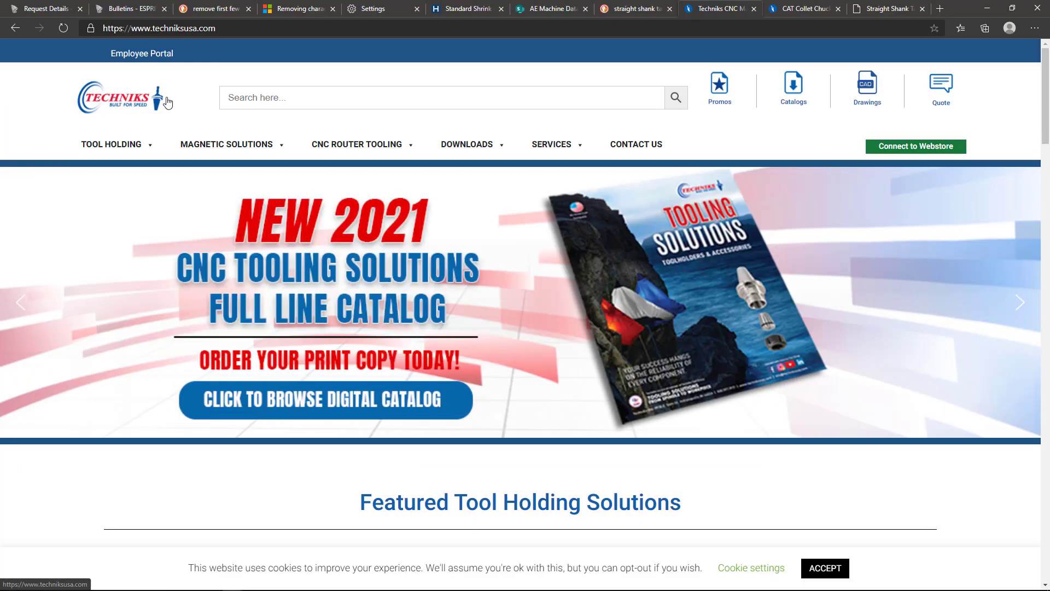
mouse_move(124, 147)
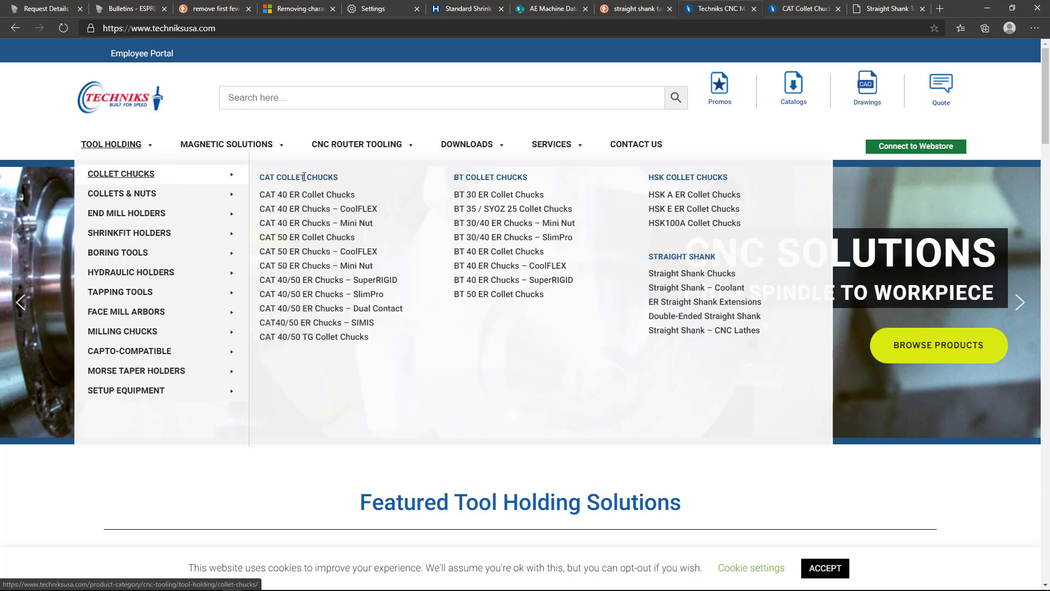
left_click(326, 266)
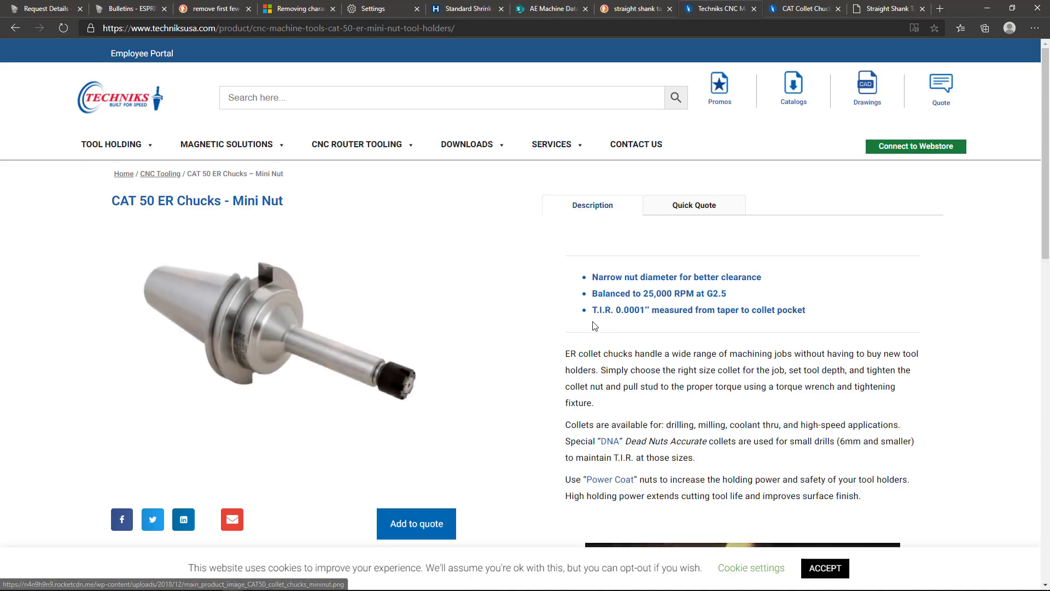
scroll(694, 291, "down", 9)
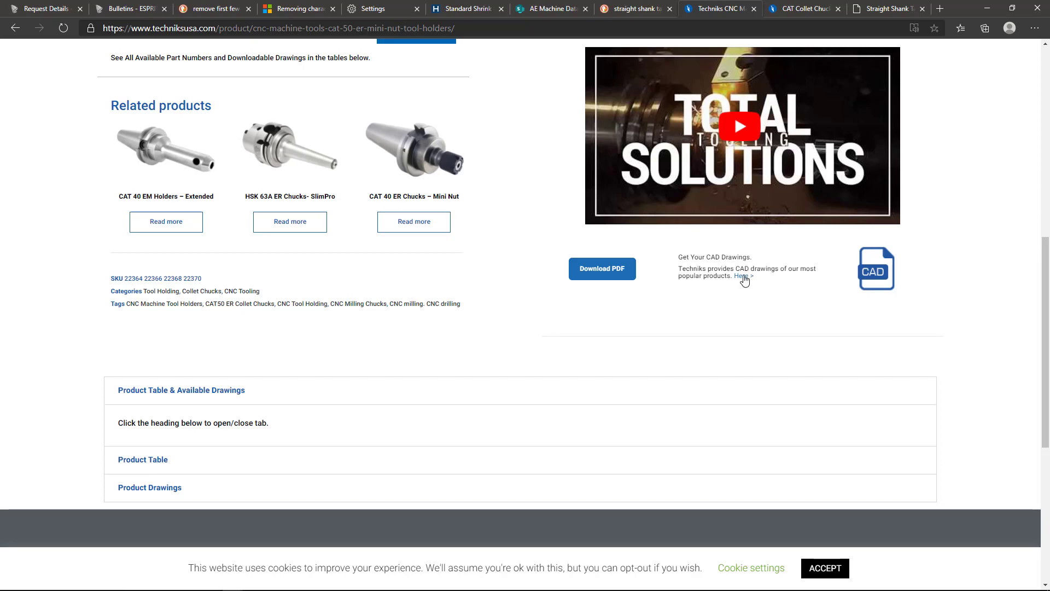
left_click(743, 276)
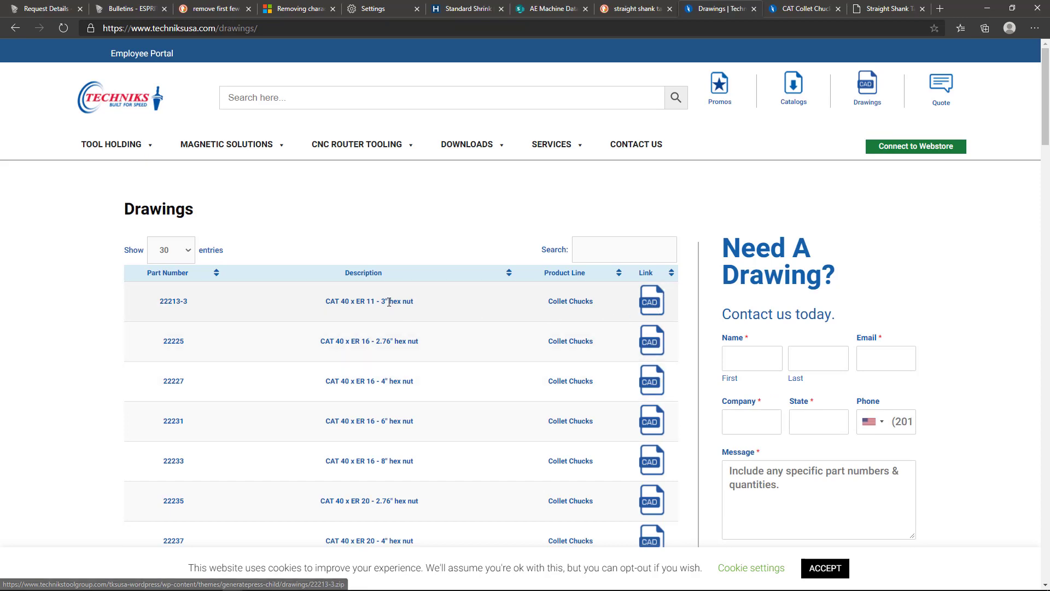
scroll(399, 403, "down", 3)
scroll(397, 403, "up", 3)
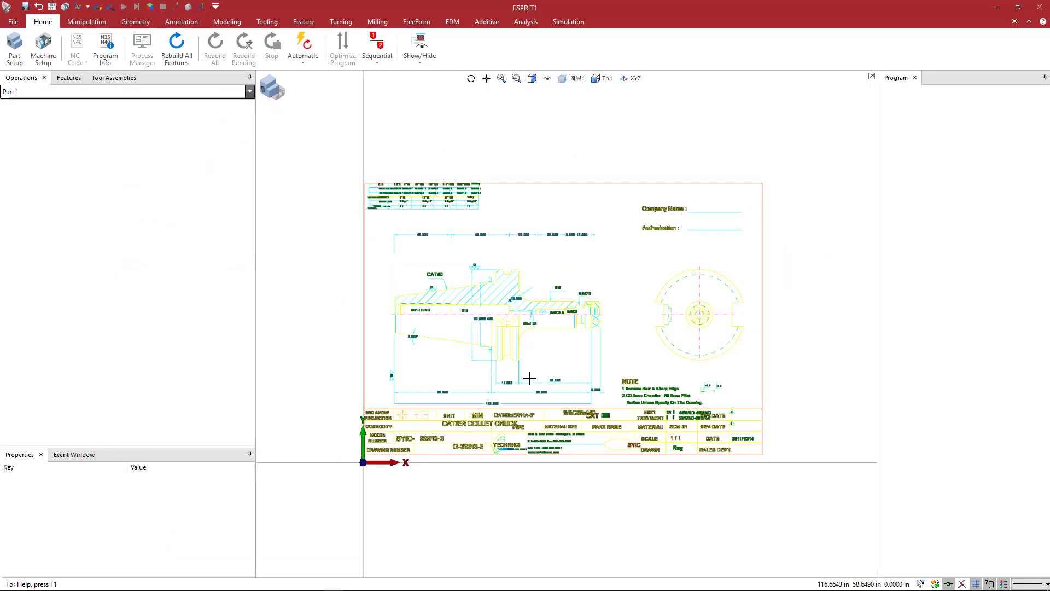
Step: Zoom into the 22213-3 collet chuck drawing and select all 465 entities
scroll(506, 296, "up", 2)
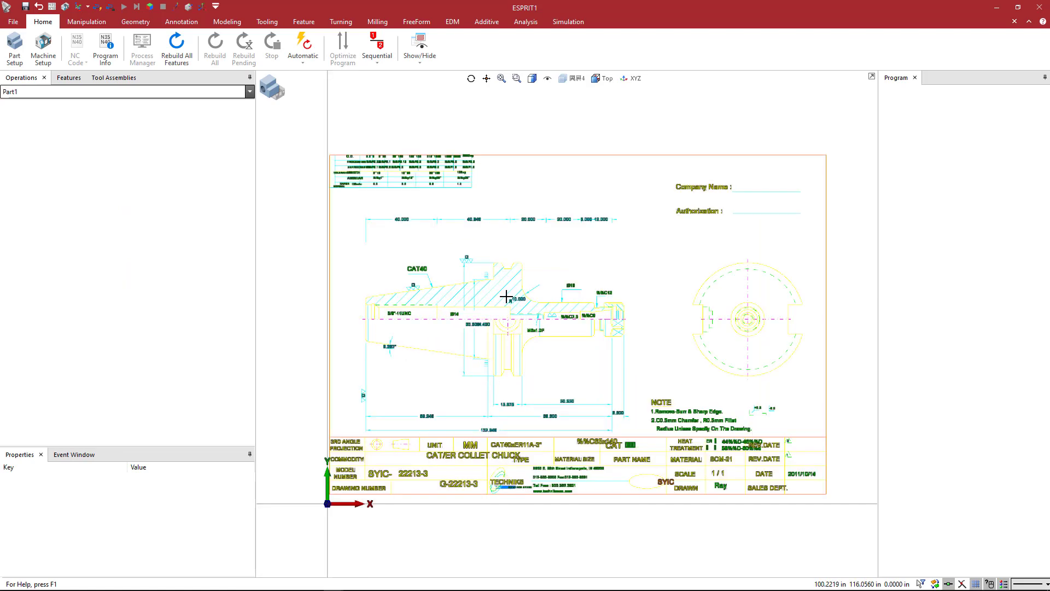
scroll(509, 298, "down", 1)
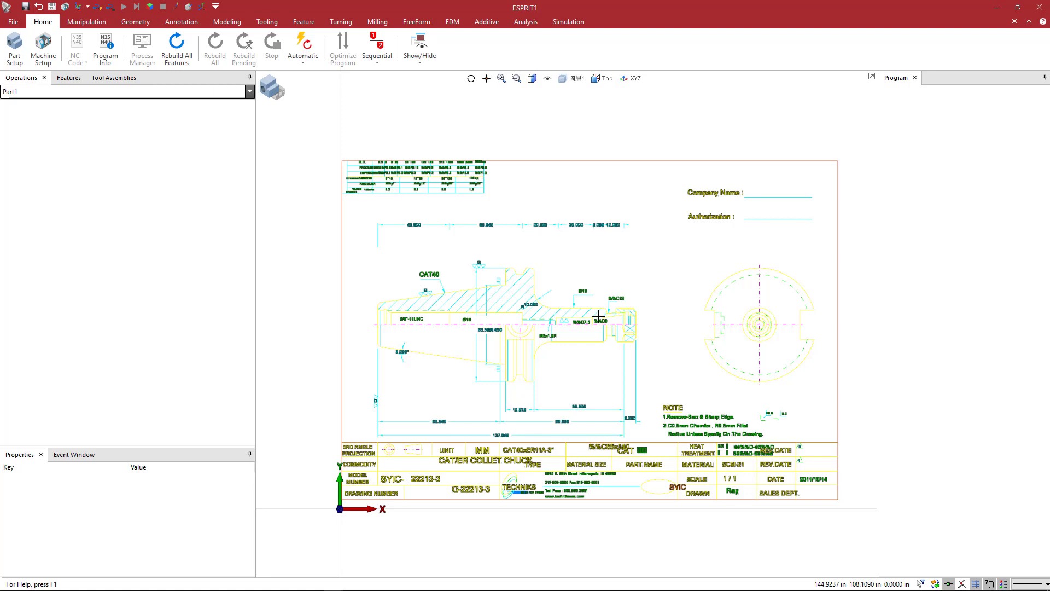
scroll(570, 305, "up", 2)
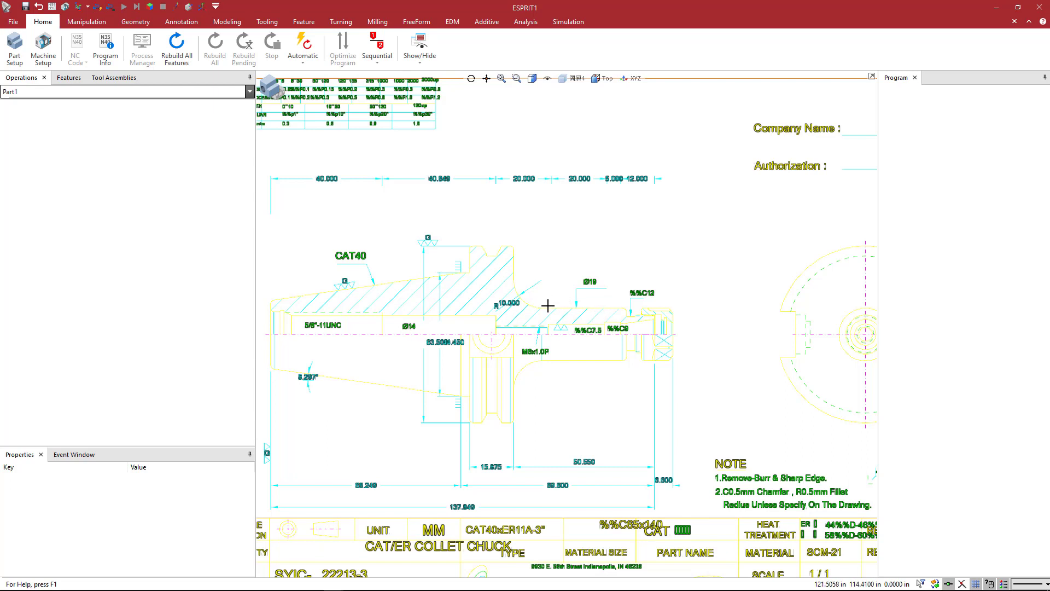
scroll(555, 298, "up", 2)
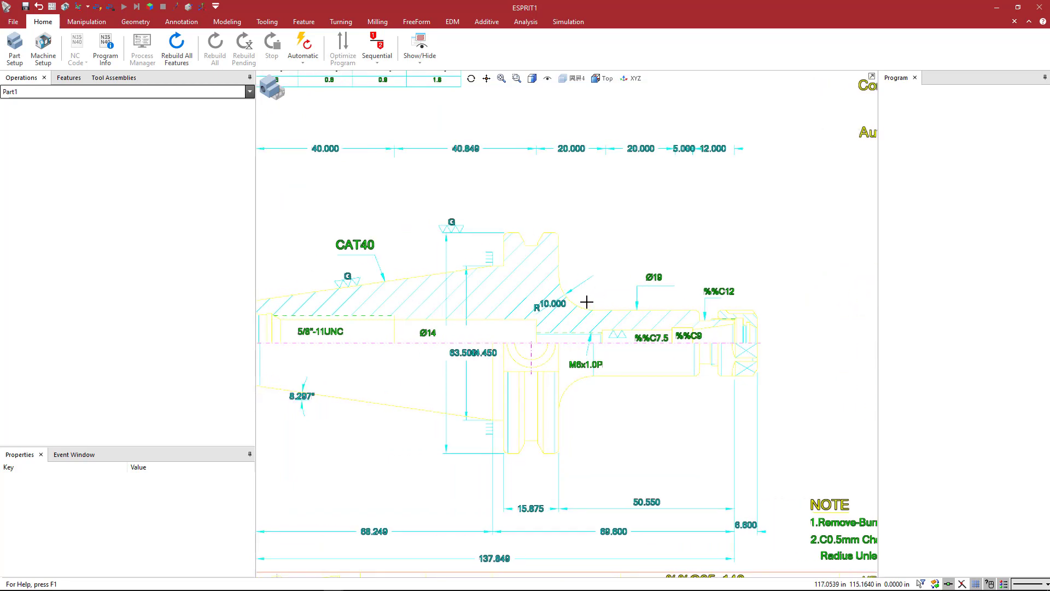
key("ctrl+a")
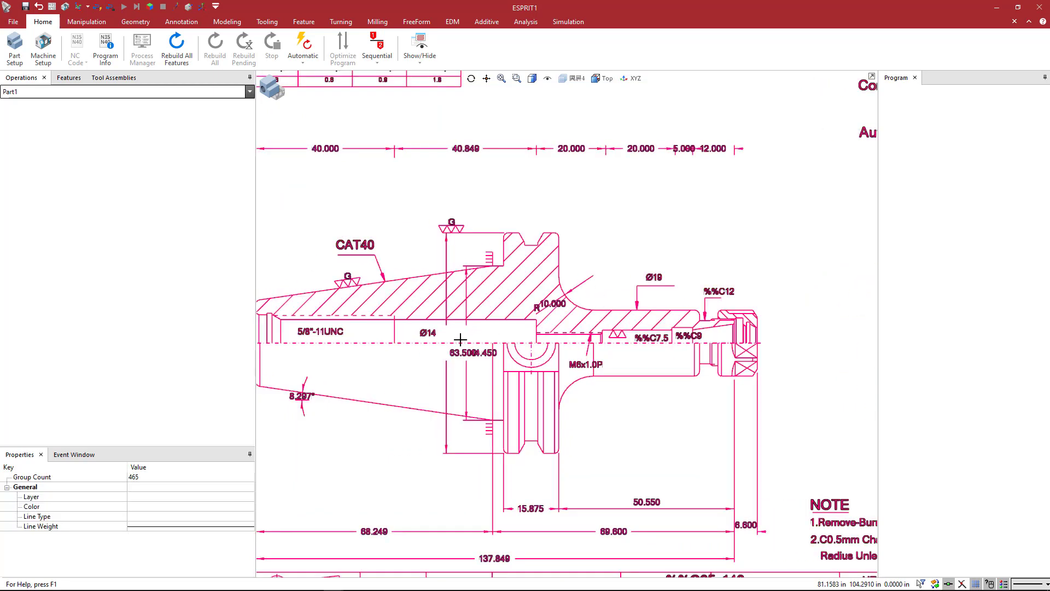
Step: Change the colour of all 465 drawing entities from magenta to black
right_click(627, 225)
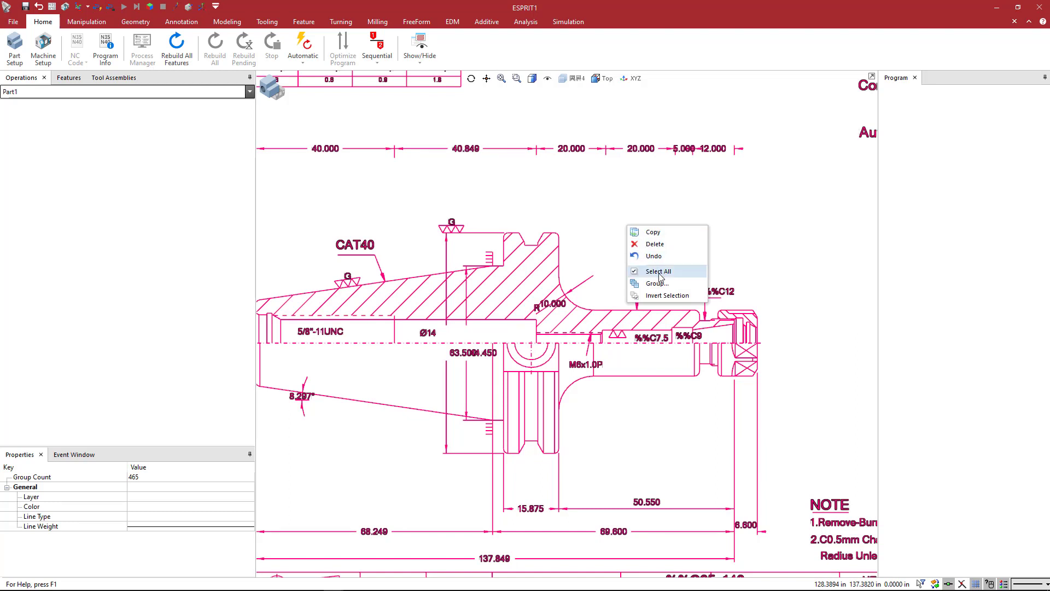
left_click(658, 272)
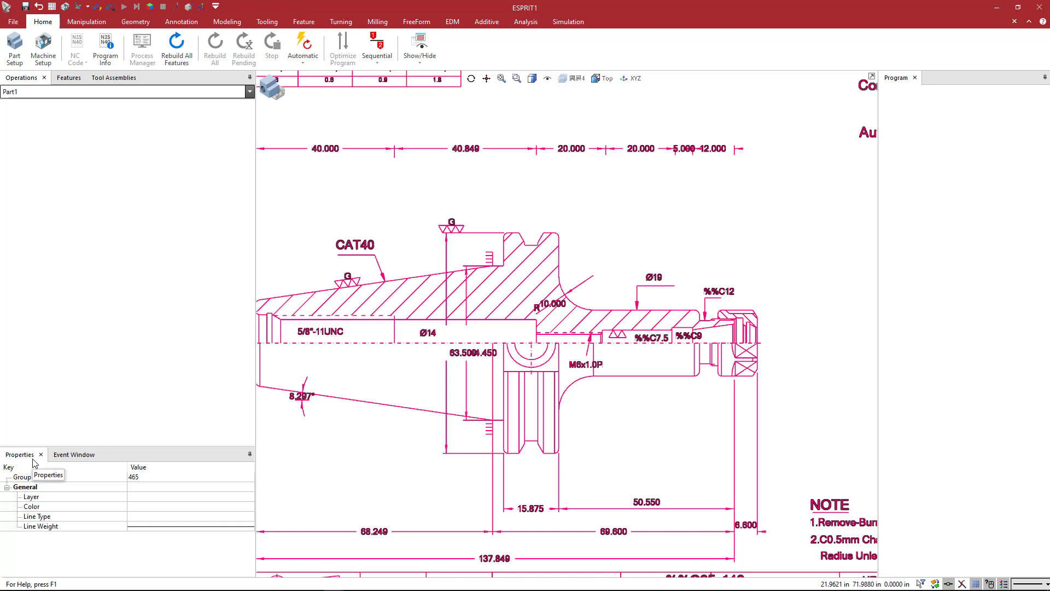
left_click(176, 507)
left_click(239, 507)
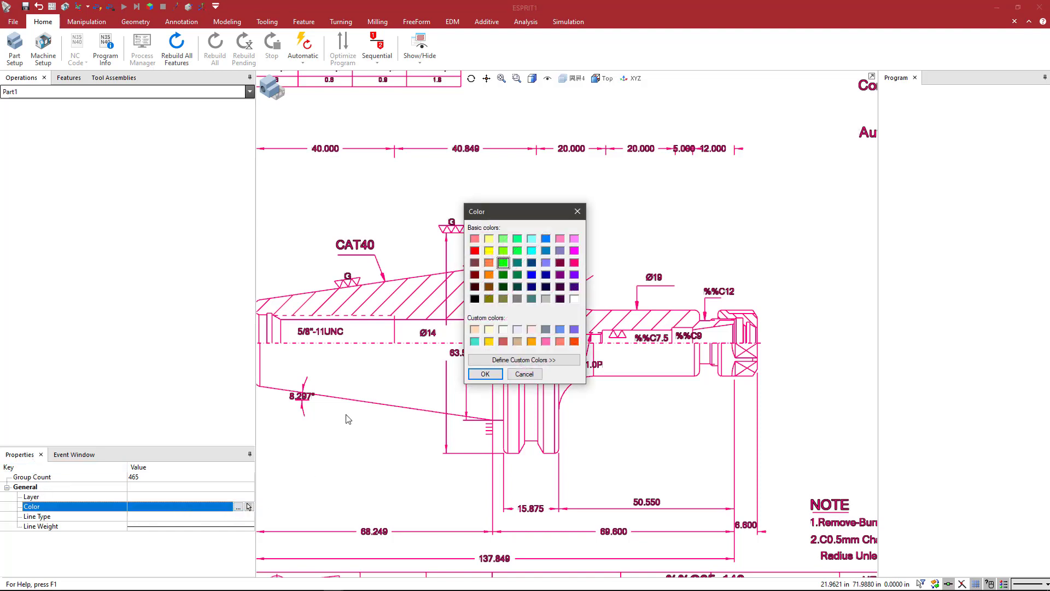
left_click(485, 372)
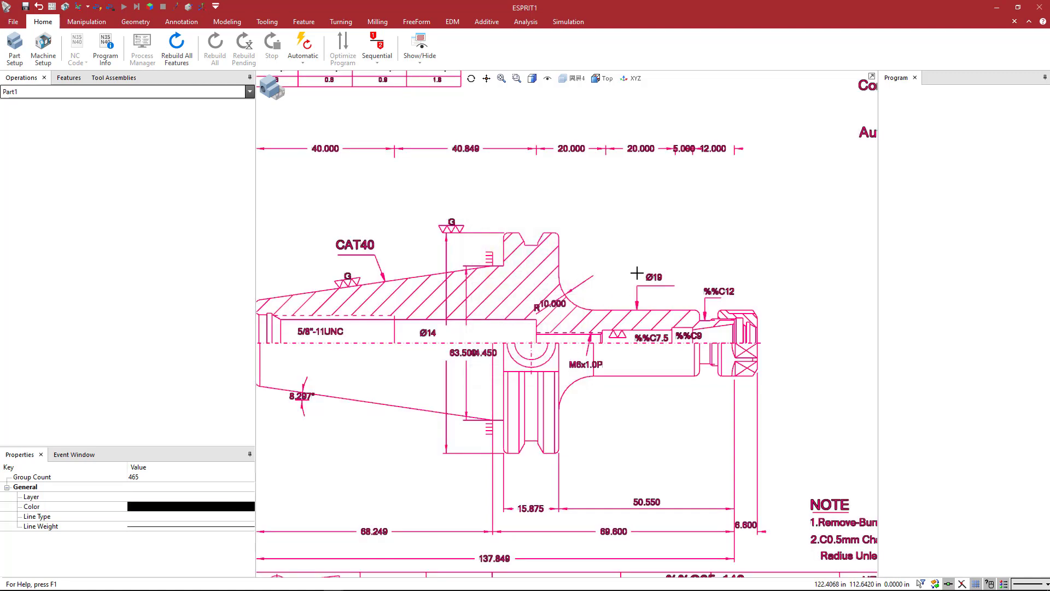
left_click(643, 244)
scroll(643, 244, "down", 2)
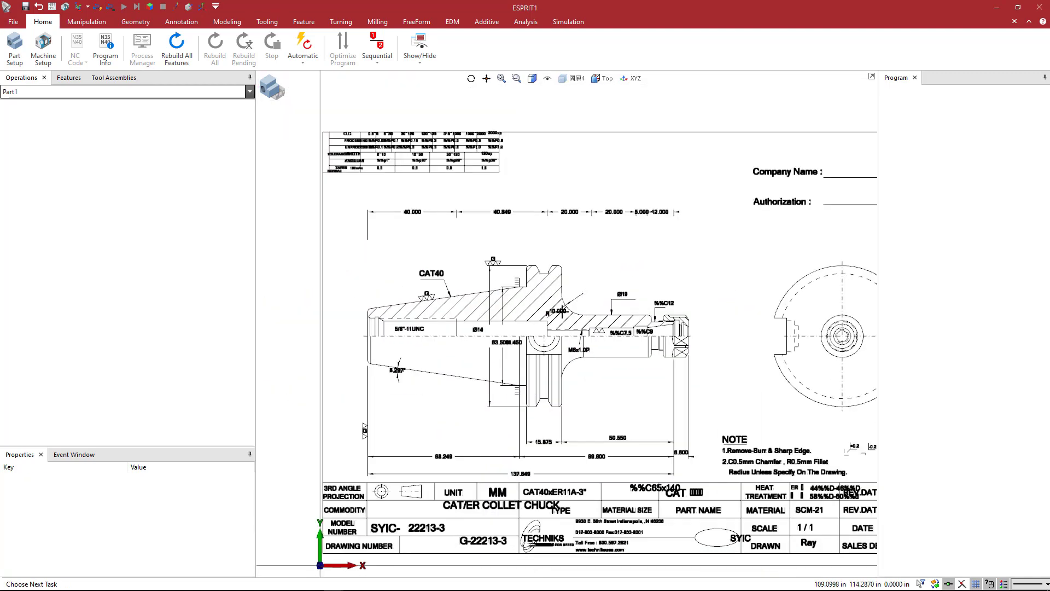
Step: Chain-select the 55-entity outer profile from the CAT40 taper through the nut end
scroll(563, 311, "up", 1)
scroll(569, 309, "up", 1)
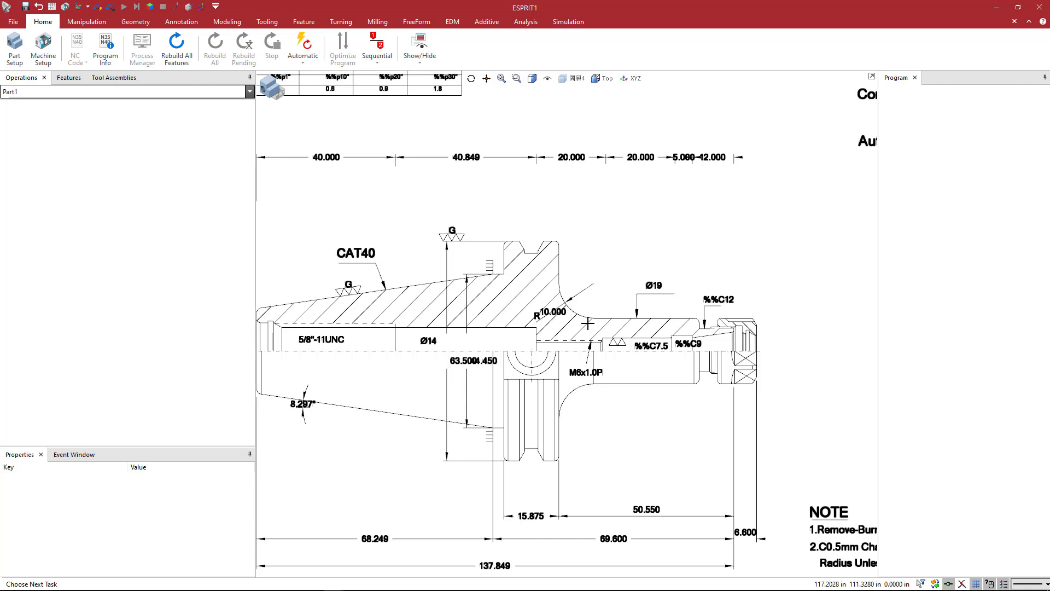
left_click(621, 316)
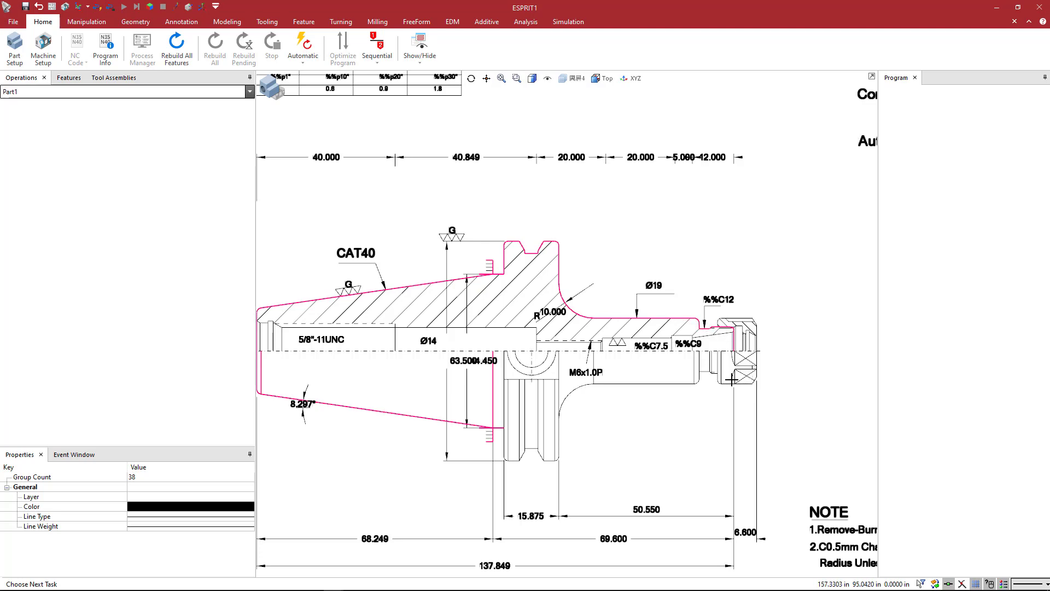
scroll(731, 371, "up", 5)
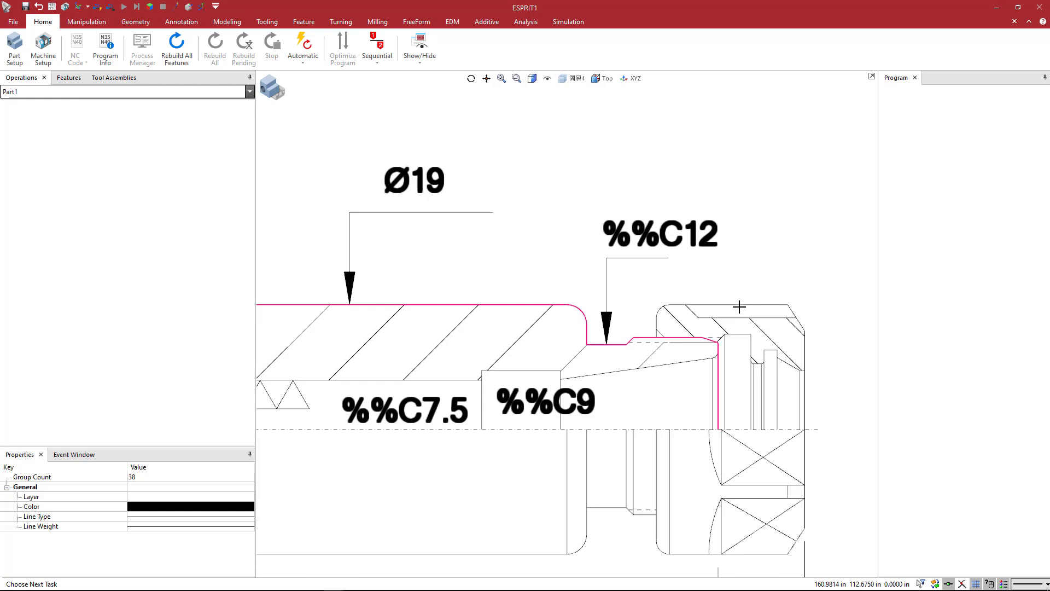
left_click(736, 304)
left_click(762, 262)
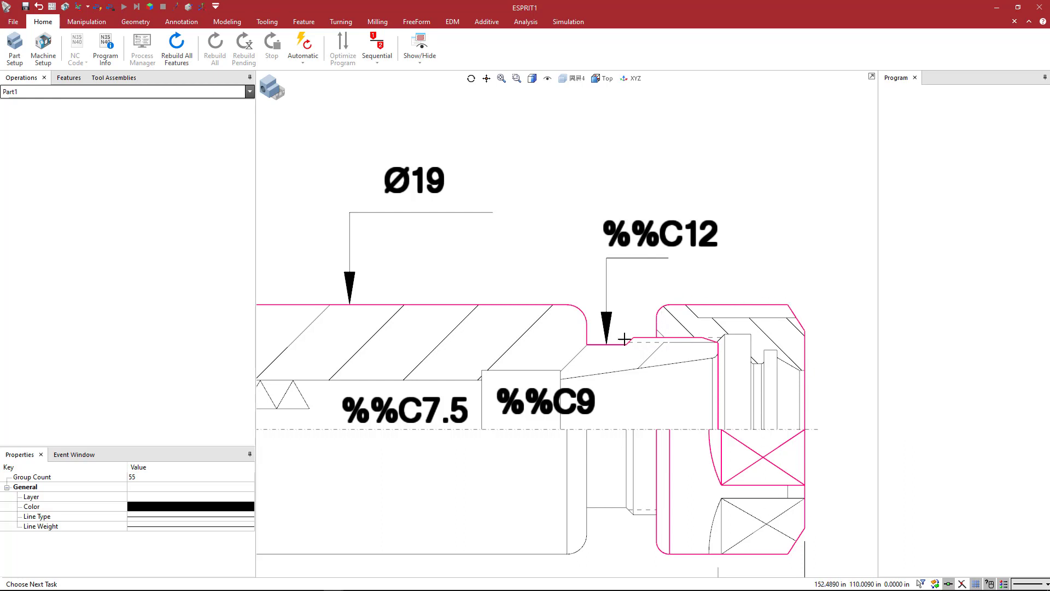
scroll(739, 307, "down", 3)
scroll(735, 307, "down", 5)
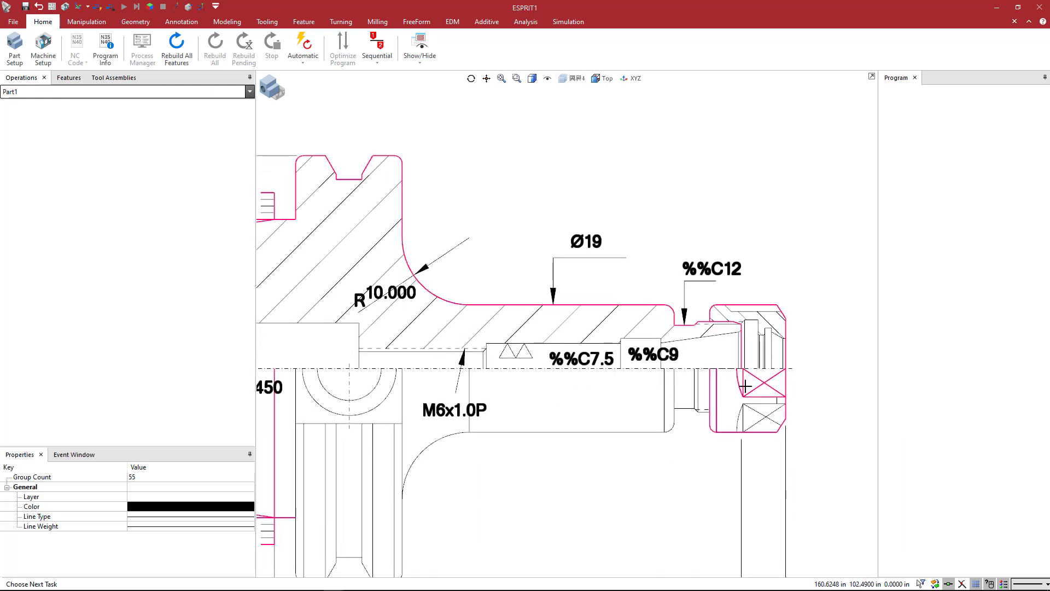
scroll(727, 400, "down", 2)
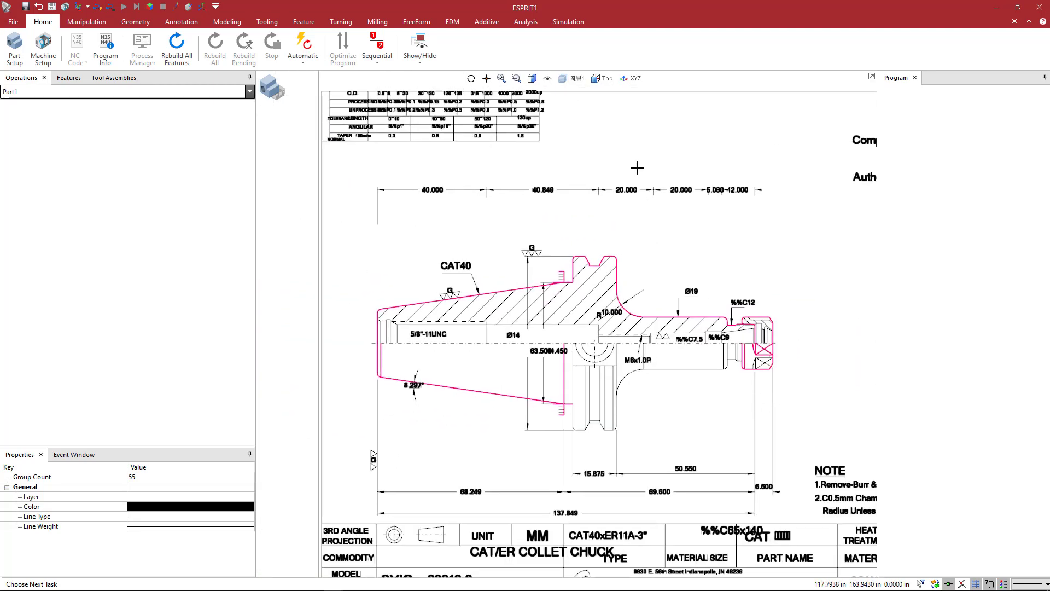
Step: Create a new layer named Profile and move the selected outer profile onto it
left_click(602, 81)
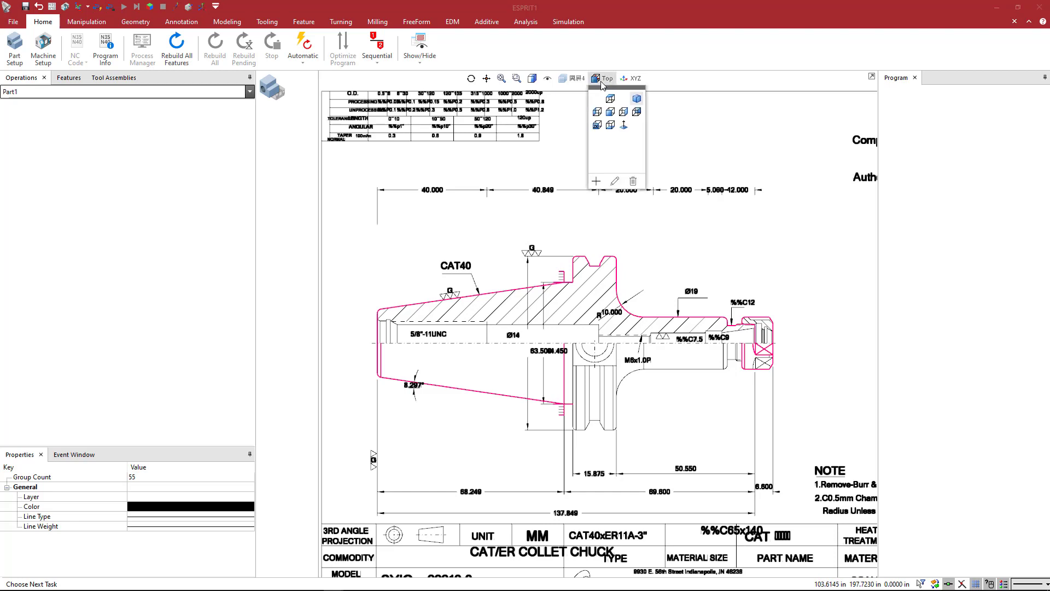
left_click(577, 79)
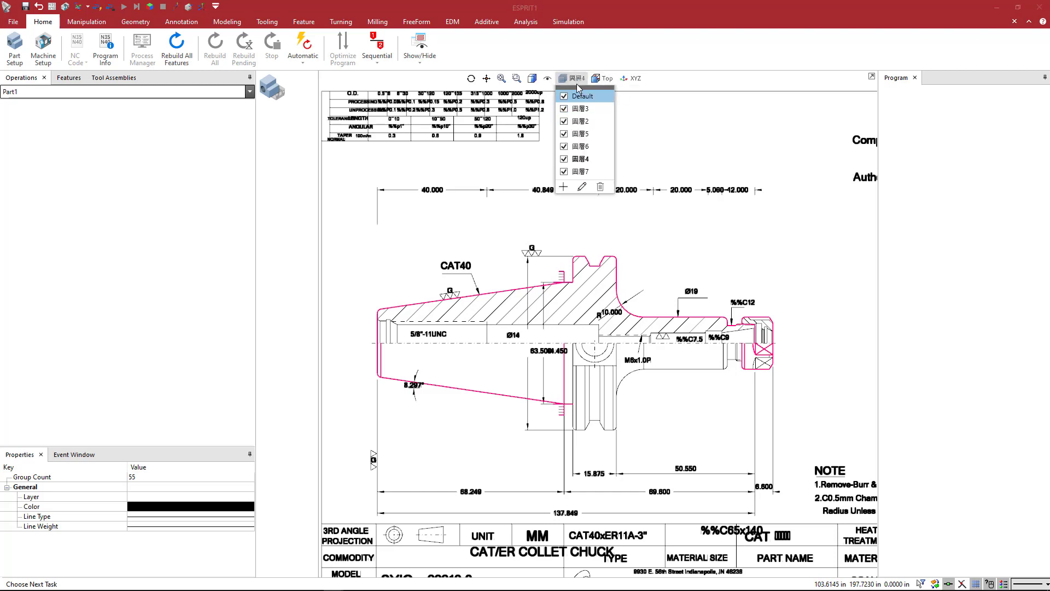
left_click(563, 188)
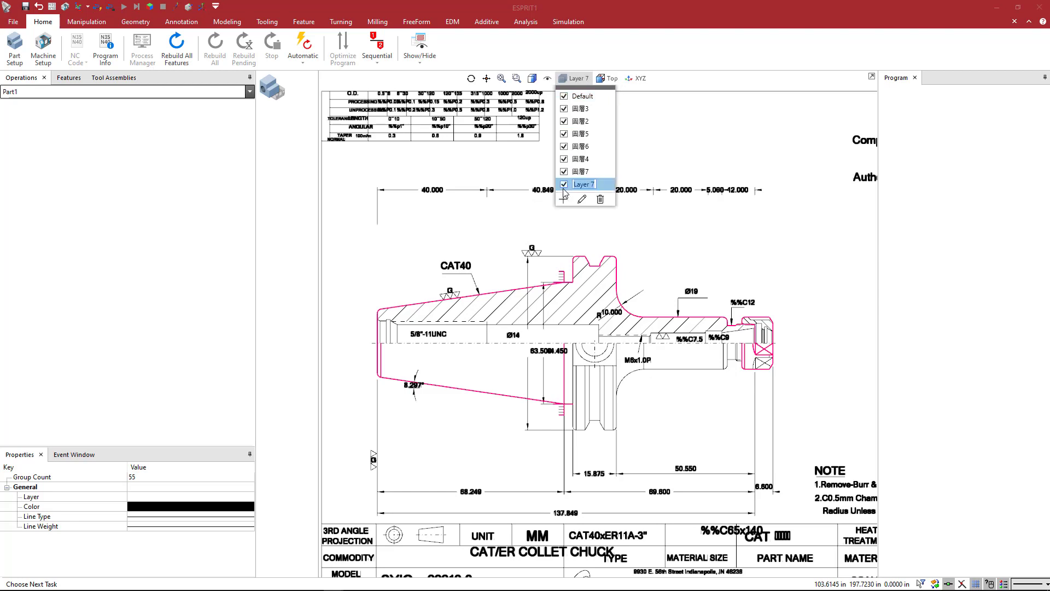
type("Profile")
key("Return")
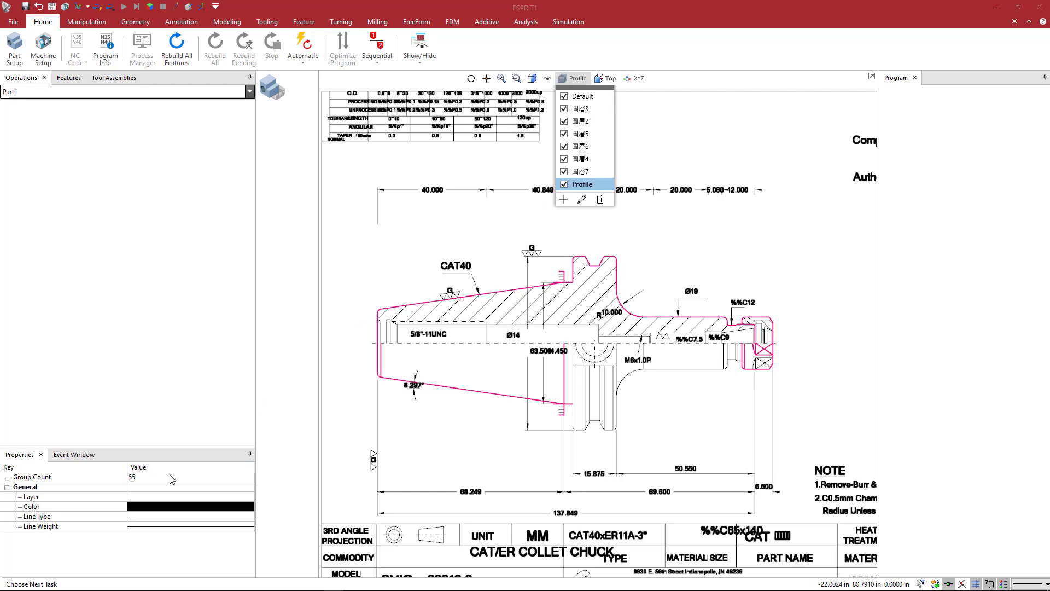
left_click(177, 498)
left_click(239, 497)
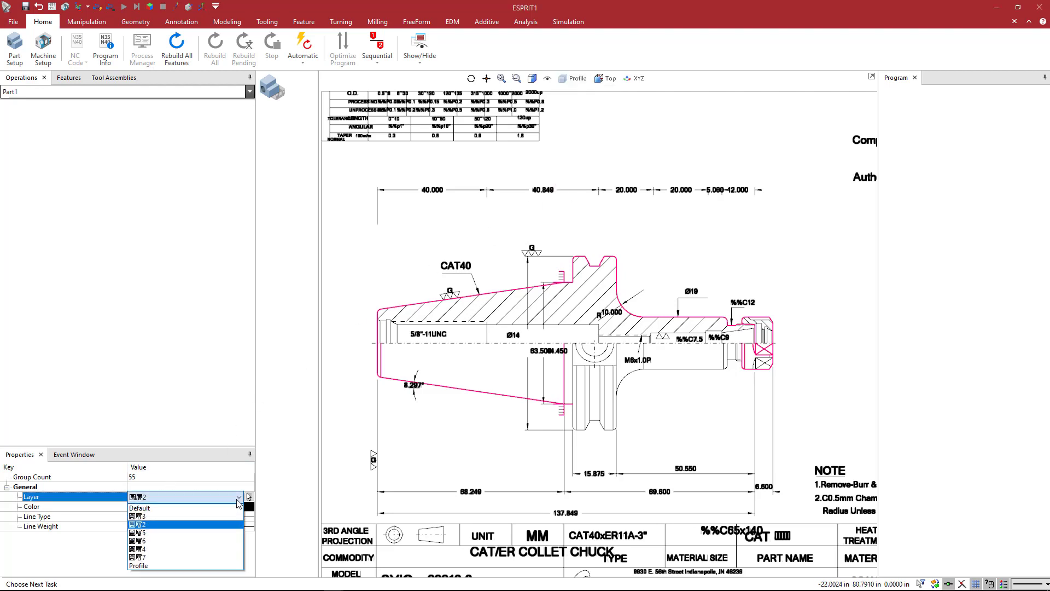
left_click(214, 566)
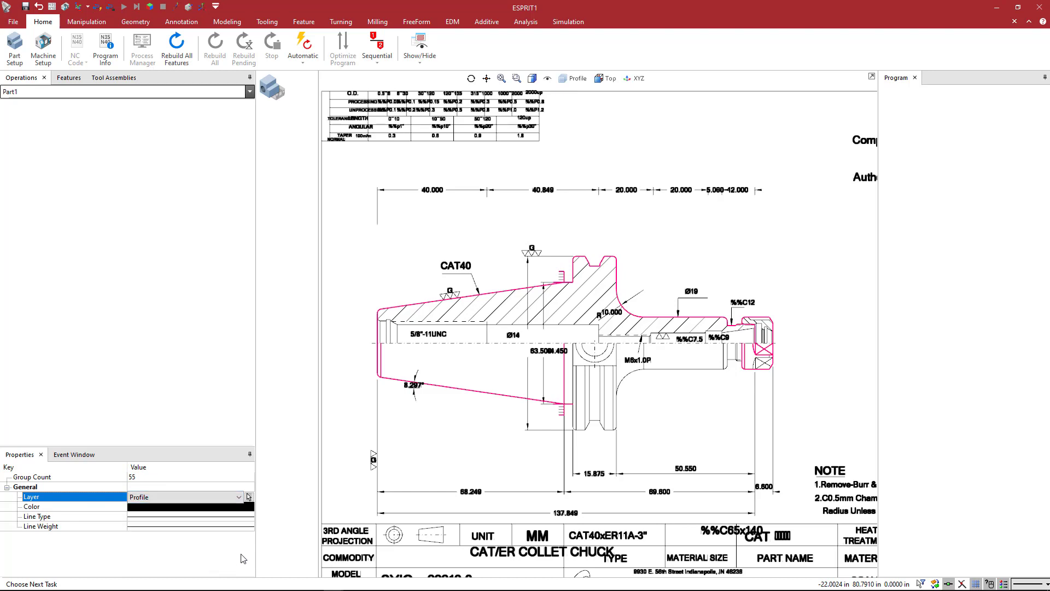
Step: Deselect the profile and leave the Profile layer hidden
left_click(300, 447)
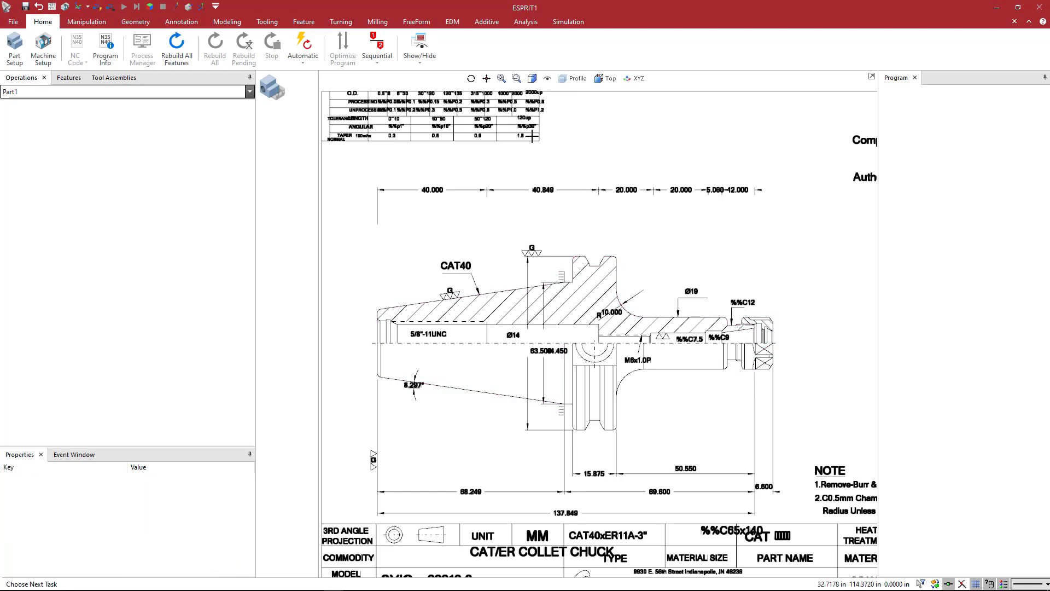
left_click(576, 78)
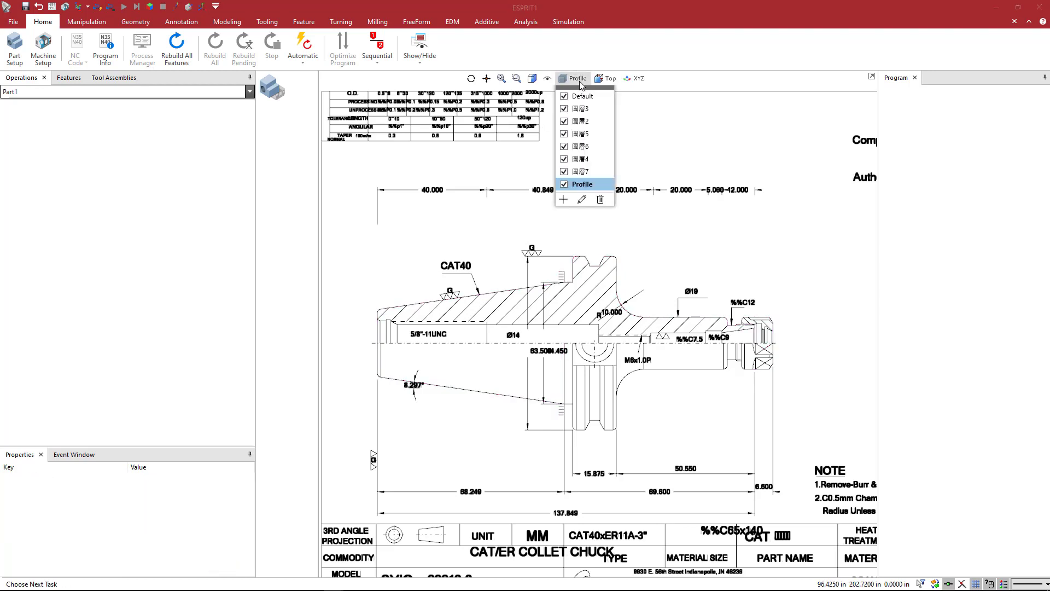
left_click(564, 185)
left_click(564, 185)
left_click(564, 184)
left_click(564, 184)
left_click(564, 185)
left_click(564, 185)
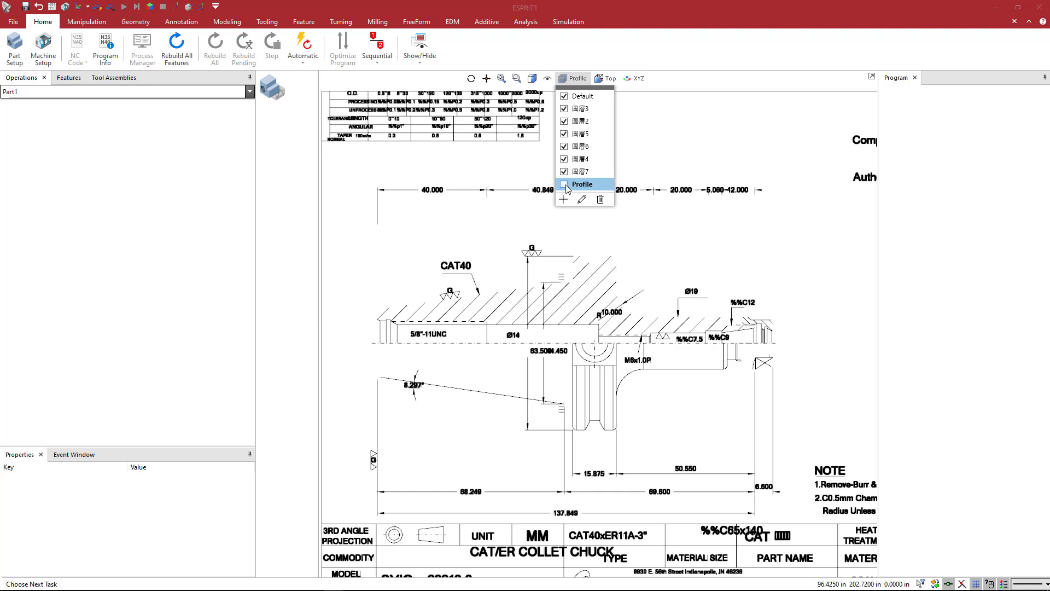
left_click(673, 238)
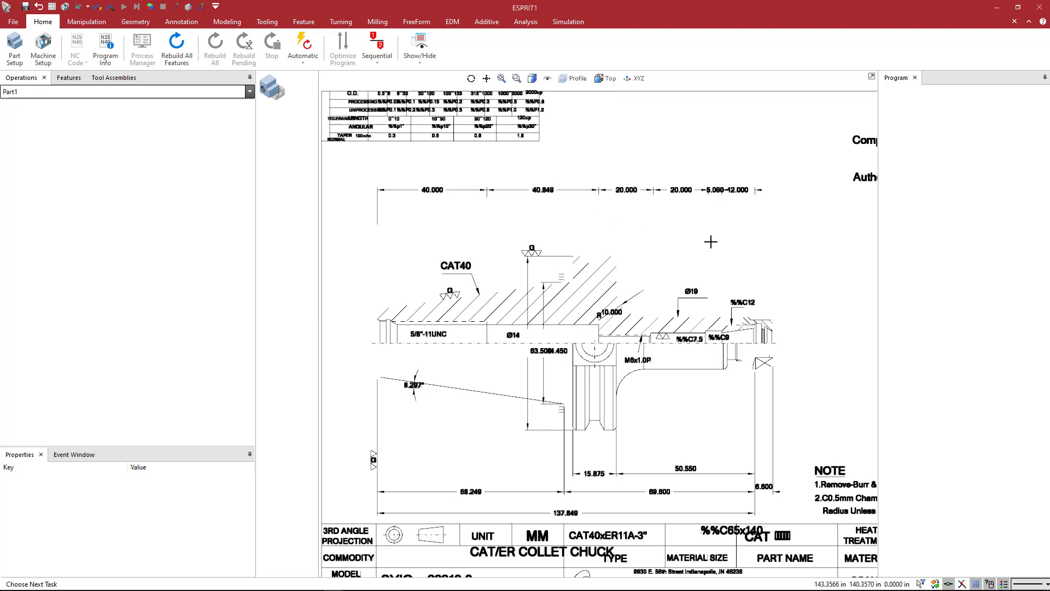
Step: Select and delete the 410 visible lines, dimensions and title block entities
right_click(782, 226)
left_click(811, 272)
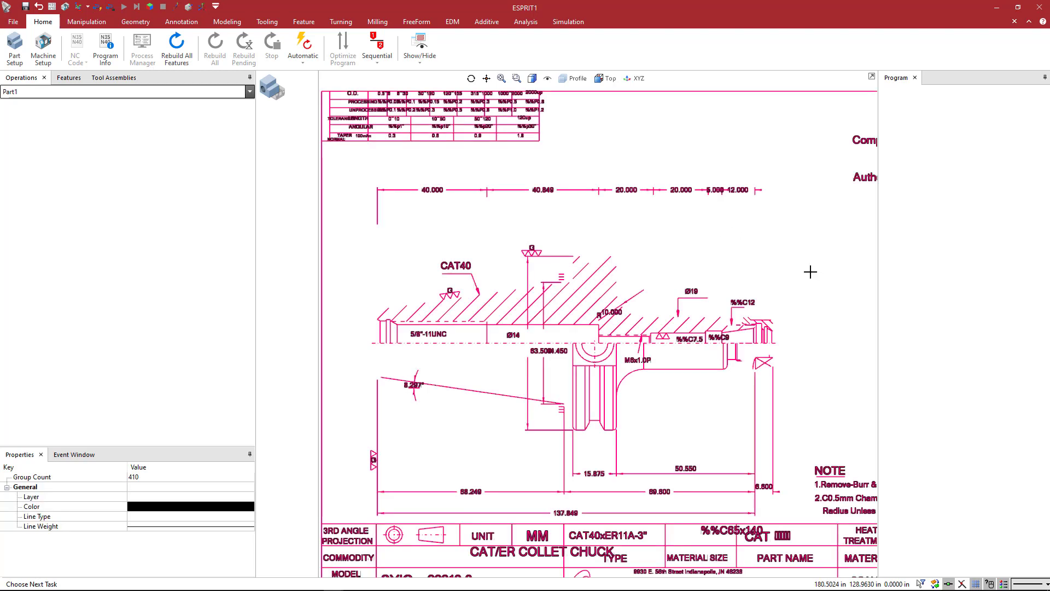
right_click(783, 247)
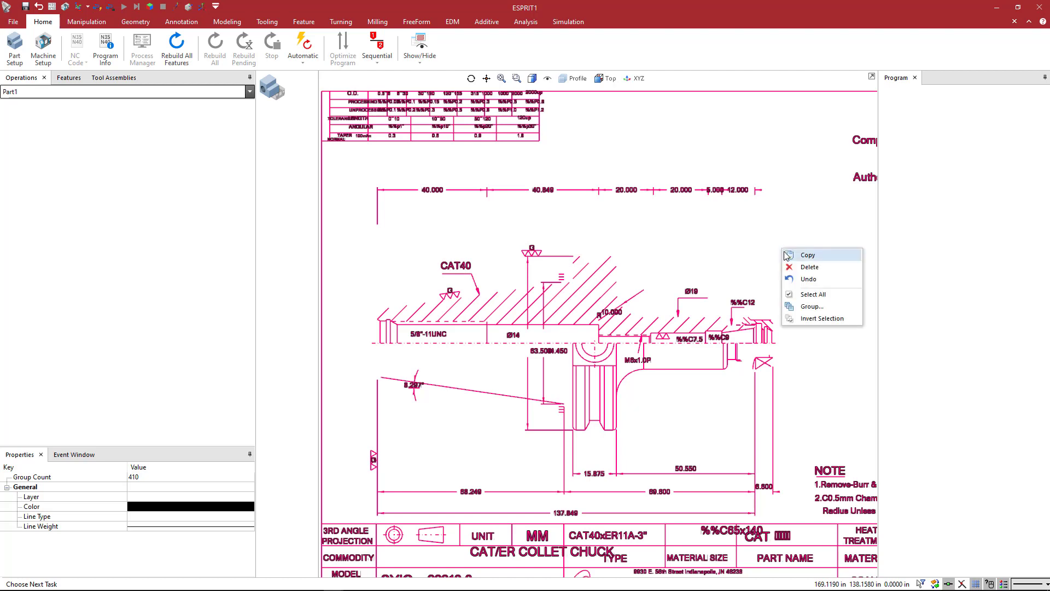
left_click(808, 267)
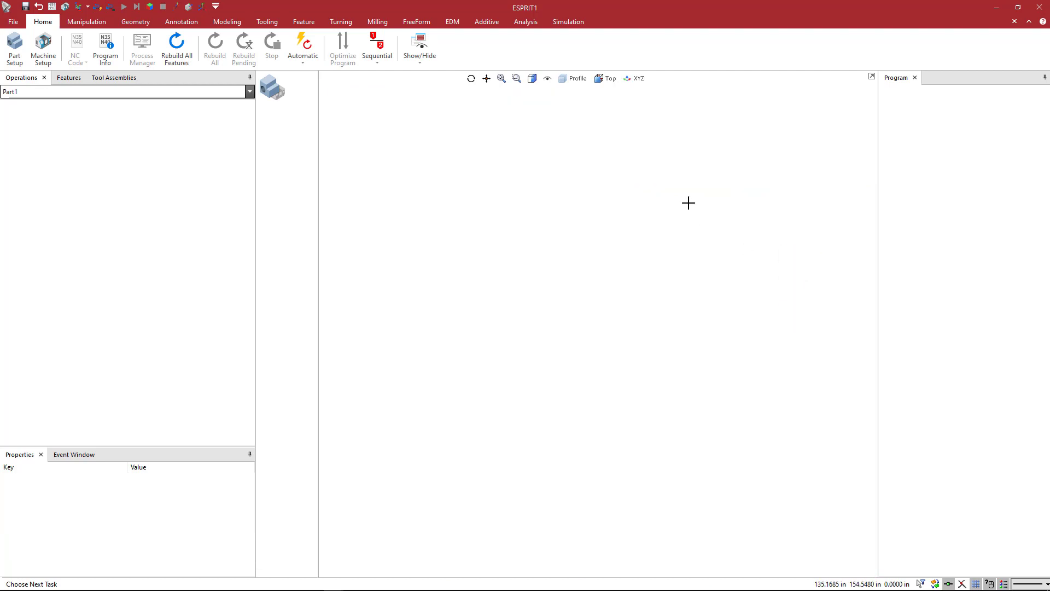
left_click(573, 78)
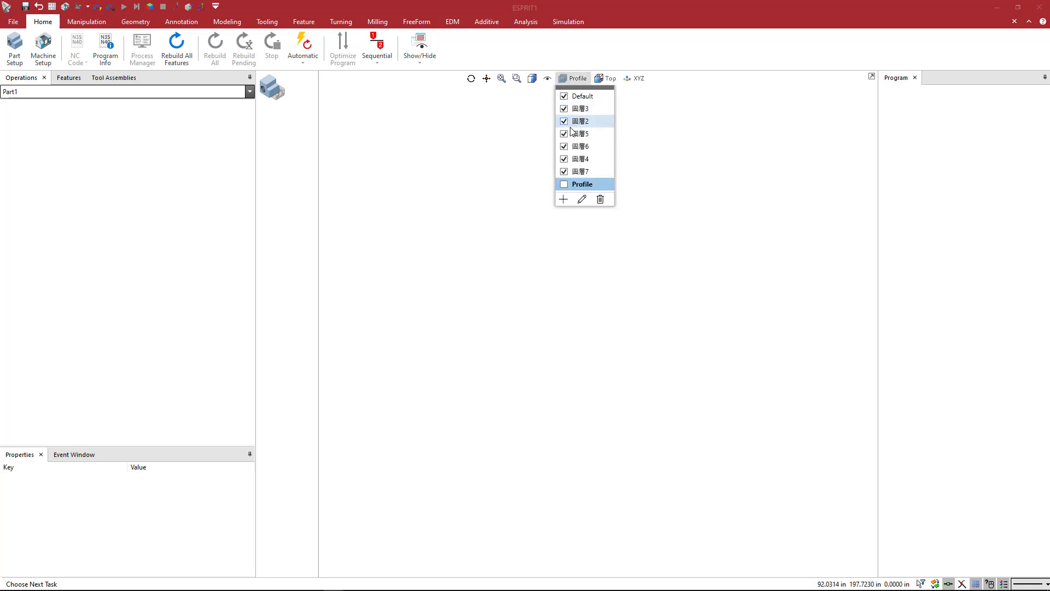
Step: Make the Profile layer visible again and zoom out
left_click(565, 184)
left_click(640, 287)
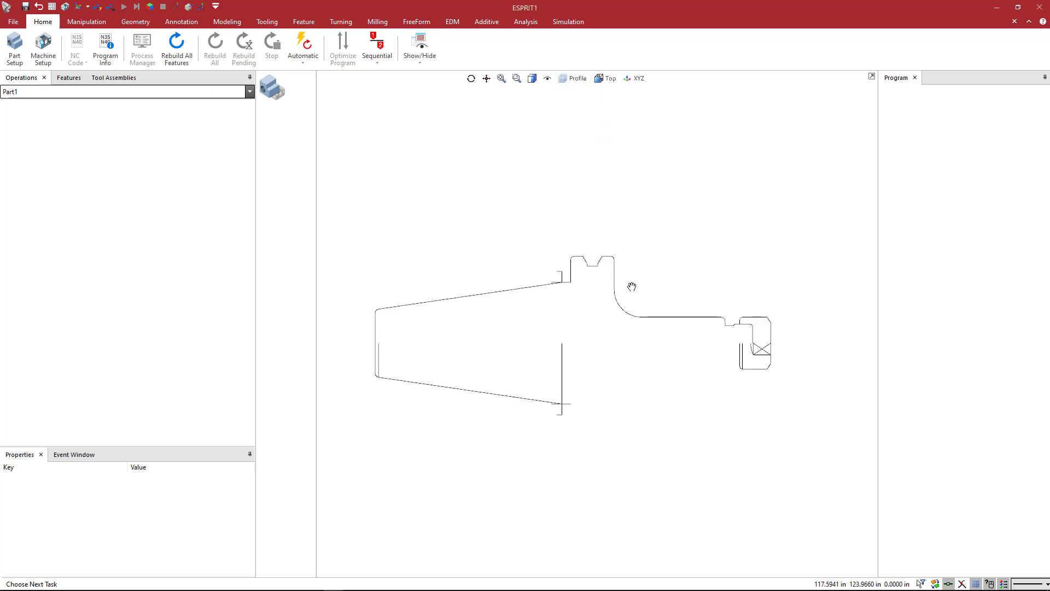
scroll(591, 310, "down", 2)
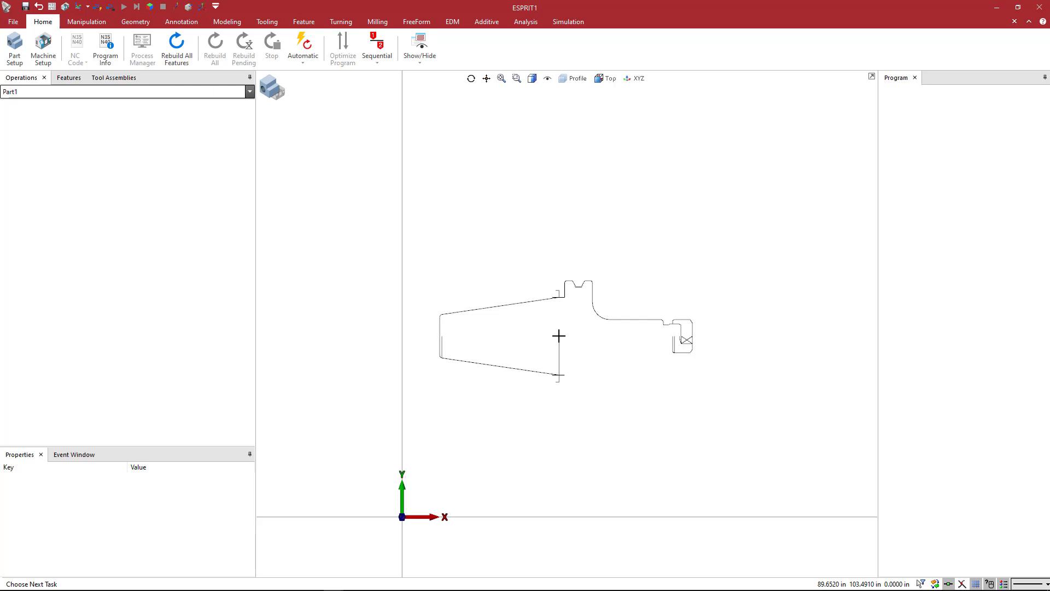
Step: Move the origin onto the centreline where the CAT40 taper meets the flange
left_click(81, 21)
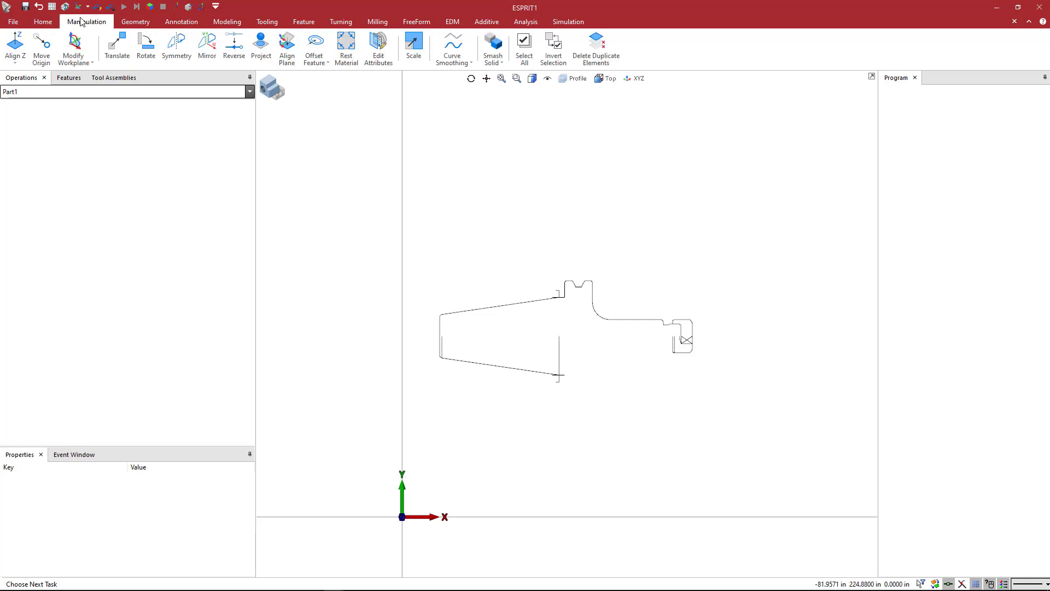
left_click(42, 48)
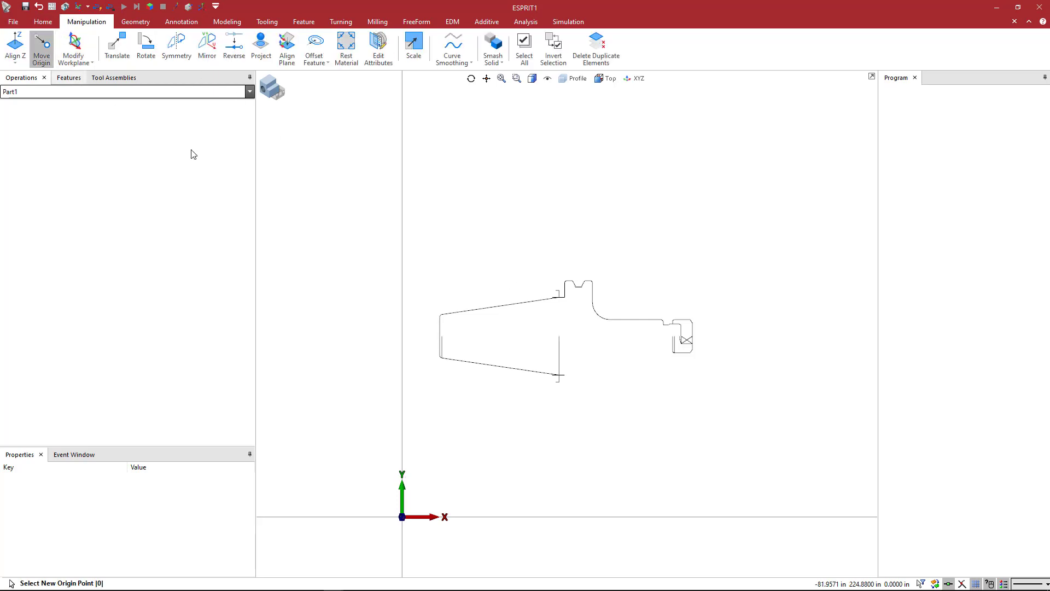
left_click(558, 337)
scroll(563, 361, "down", 2)
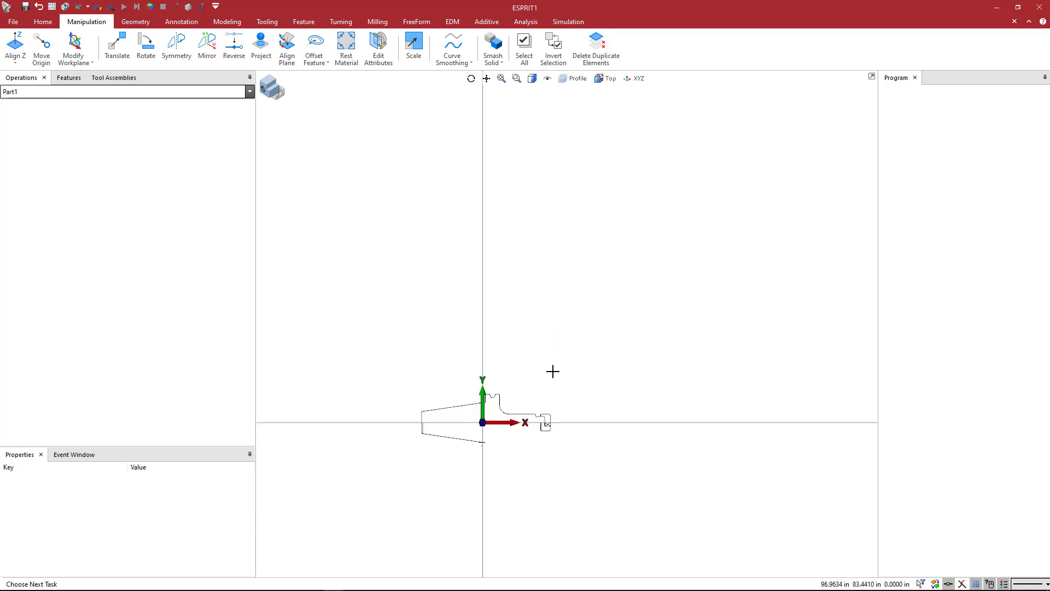
scroll(471, 421, "up", 5)
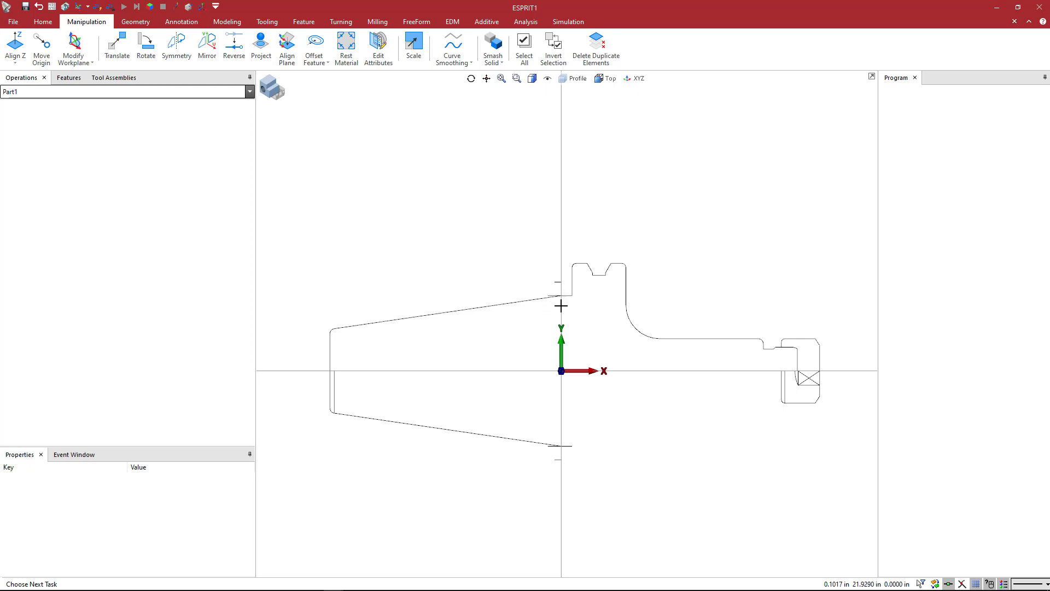
Step: Window-select the crossed box at the nut end and the profile's lower half, then delete them
middle_click_drag(563, 377, 544, 360)
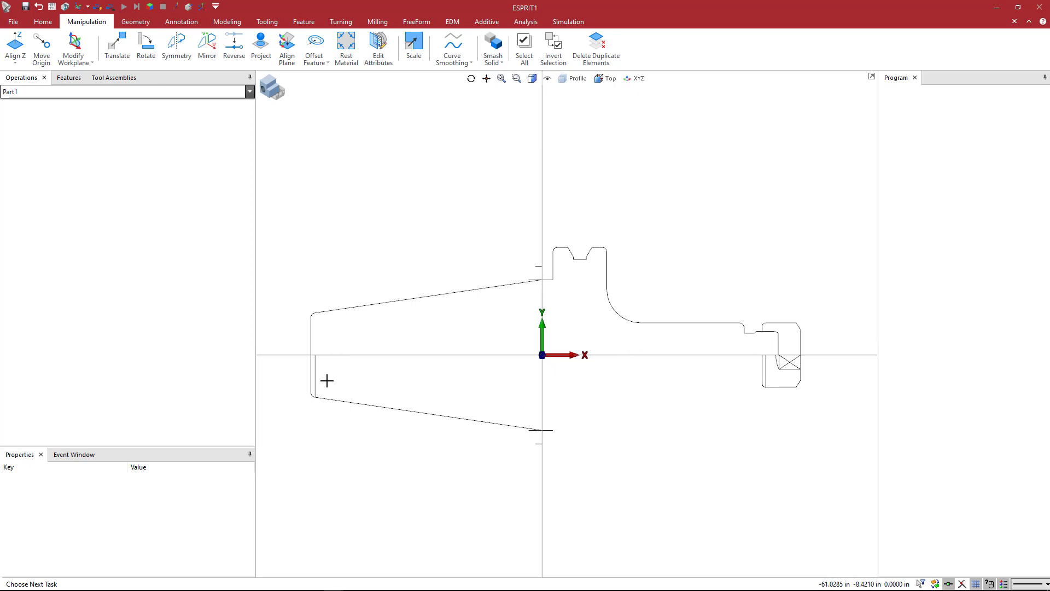
left_click(298, 372)
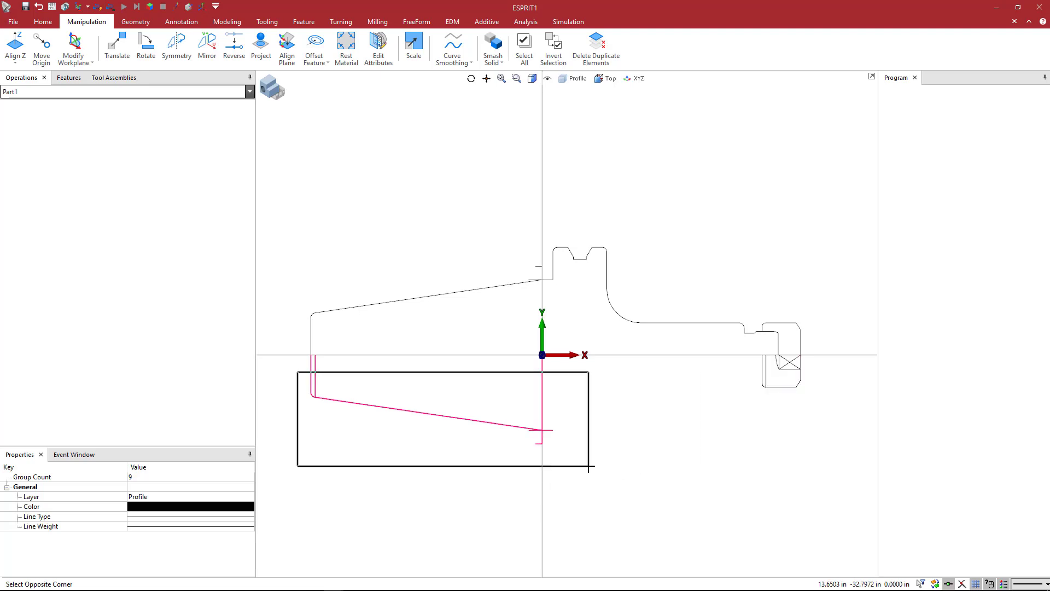
left_click(613, 469)
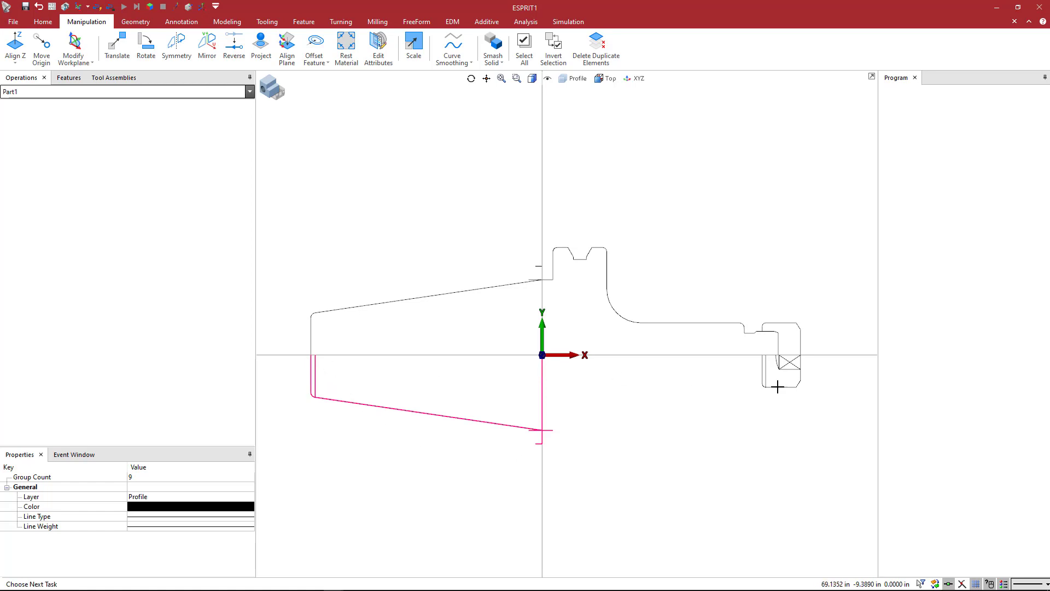
left_click(754, 359)
left_click(815, 395)
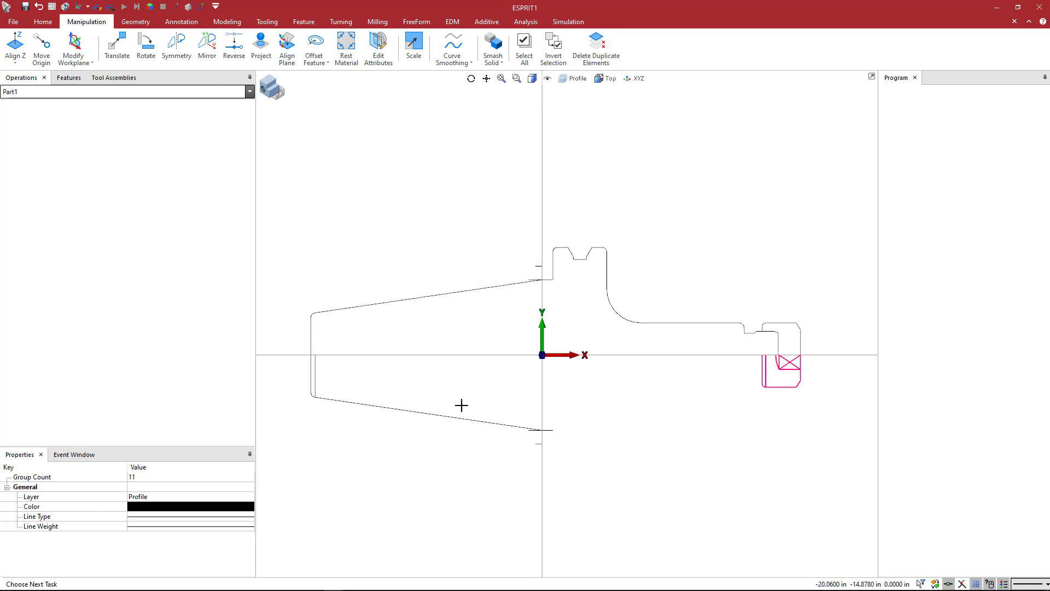
left_click(294, 363)
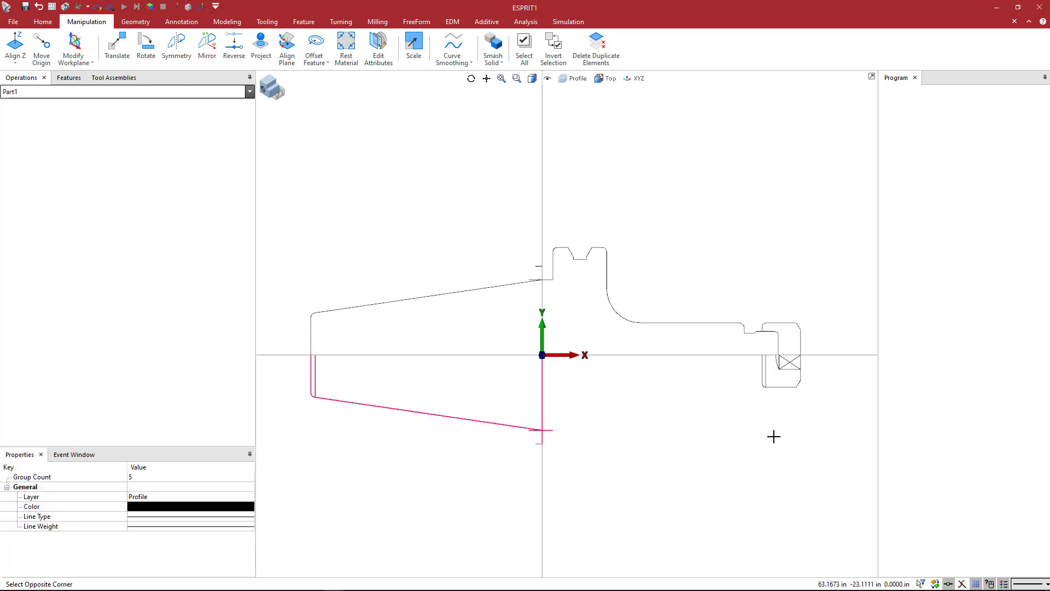
left_click(830, 448)
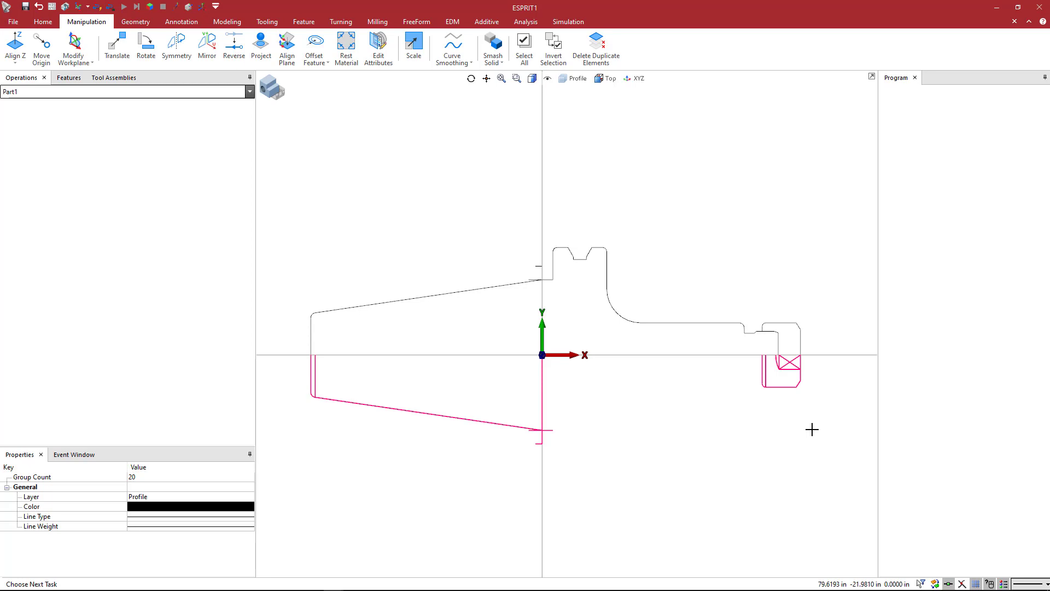
key("Delete")
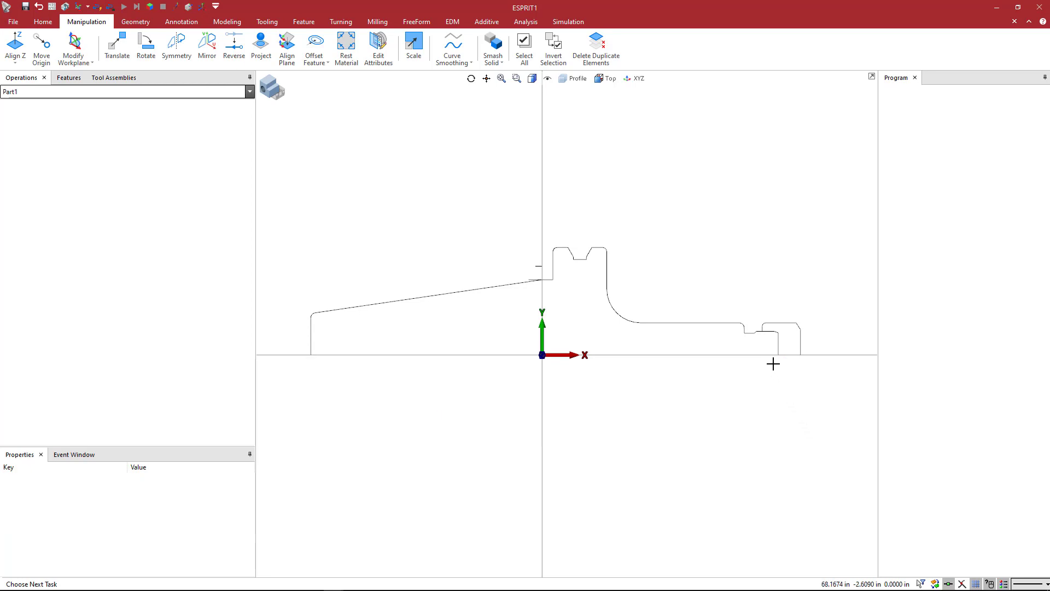
Step: Inspect the short segments at the left step corner, including S116, then deselect
scroll(546, 292, "up", 5)
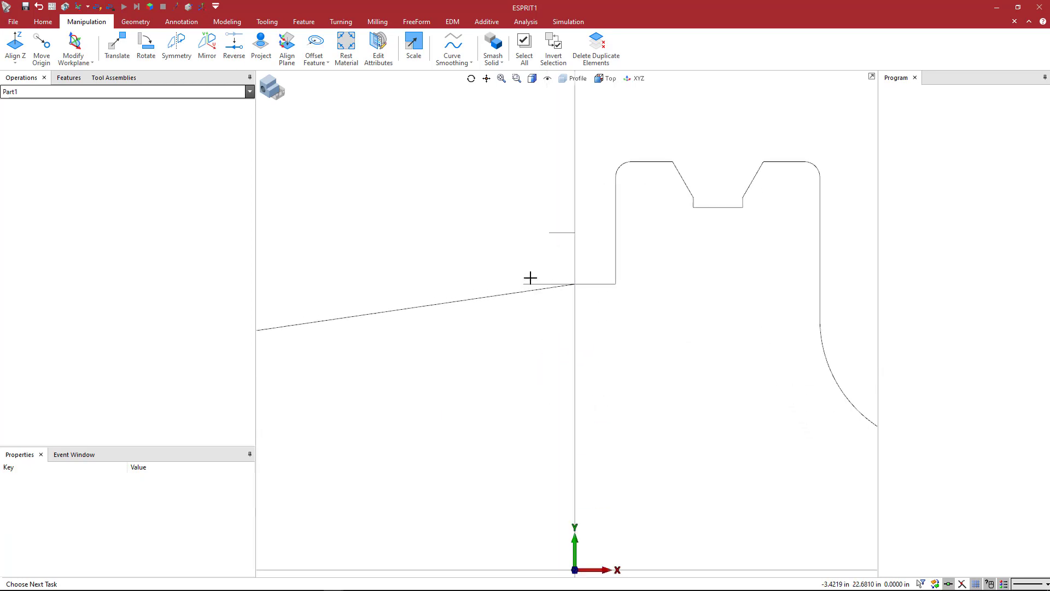
left_click(540, 286)
left_click(540, 286)
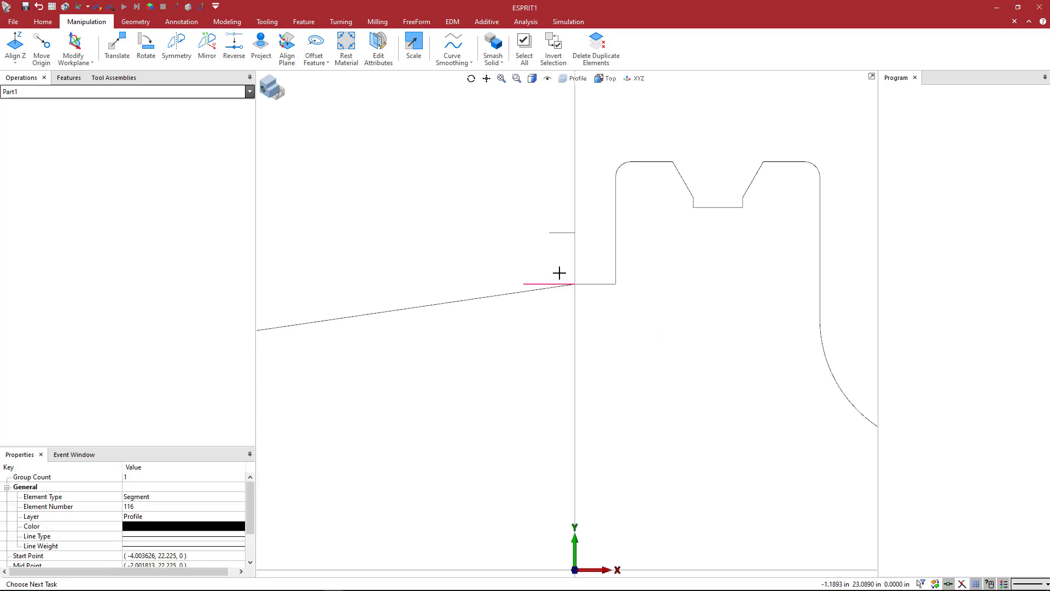
left_click(566, 237)
left_click(546, 216)
left_click(593, 267)
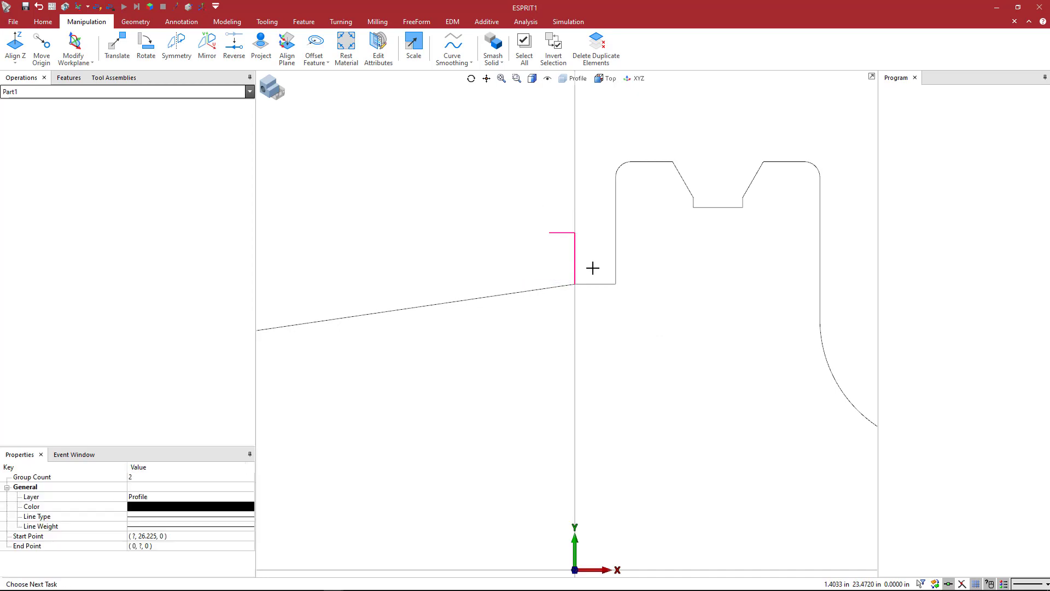
left_click(599, 277)
Step: Inspect the three segments of the right-hand step, then bring up the Geometry tools
scroll(610, 286, "down", 5)
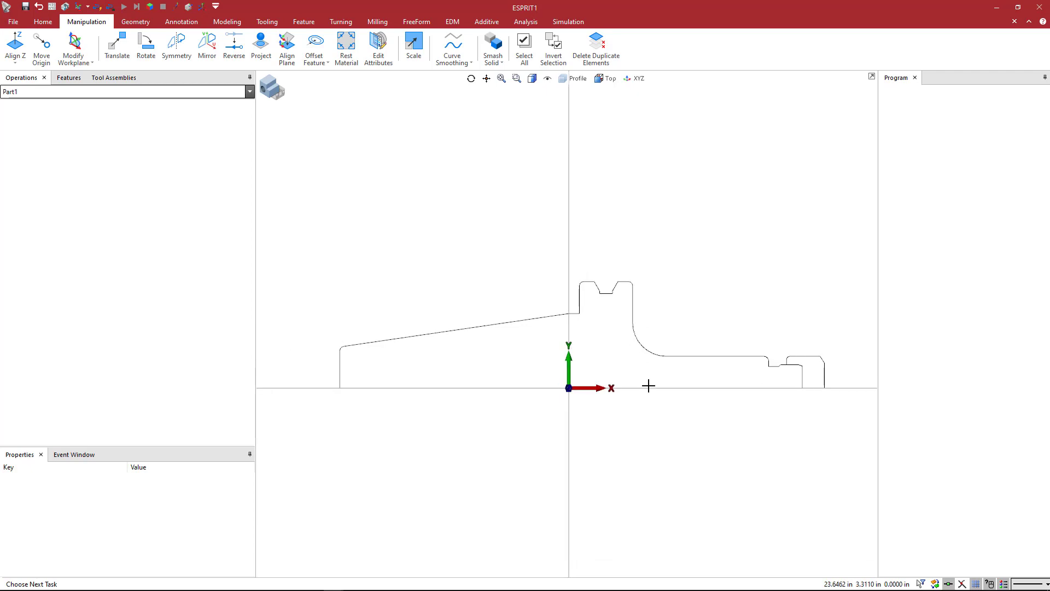
scroll(790, 360, "up", 4)
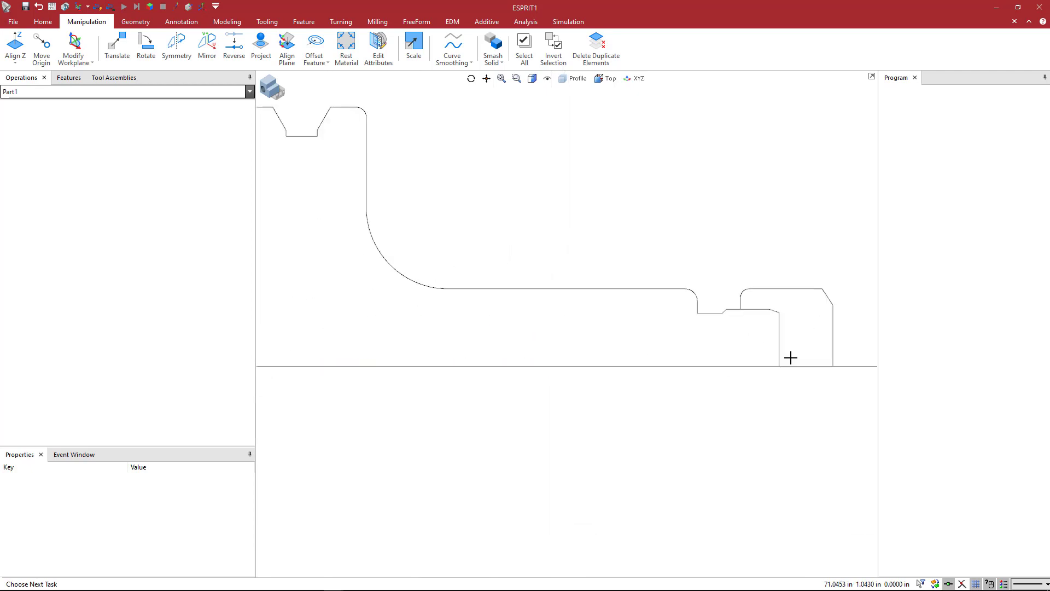
left_click(745, 287)
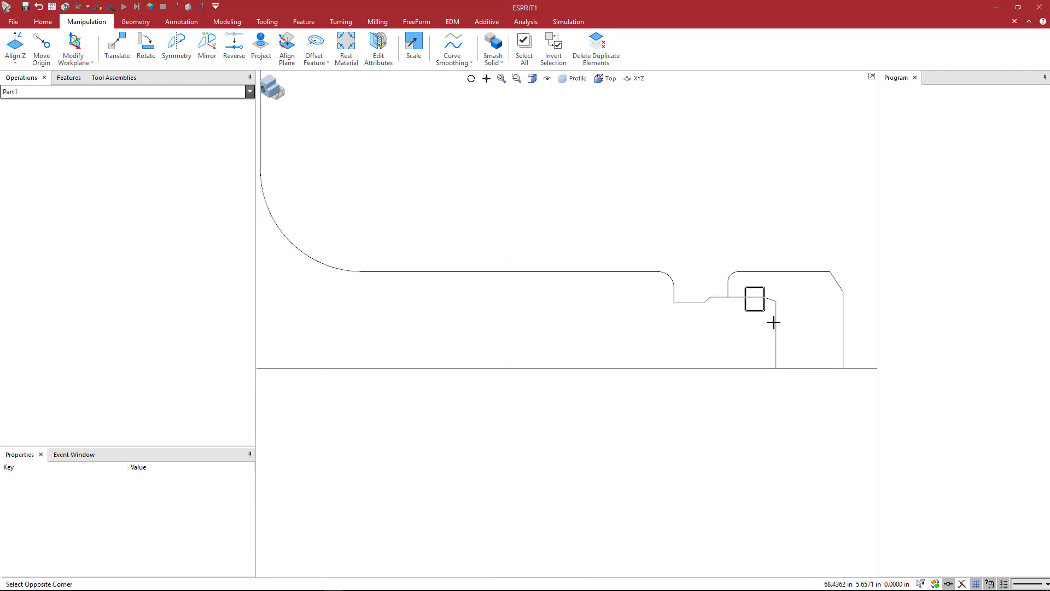
left_click(790, 357)
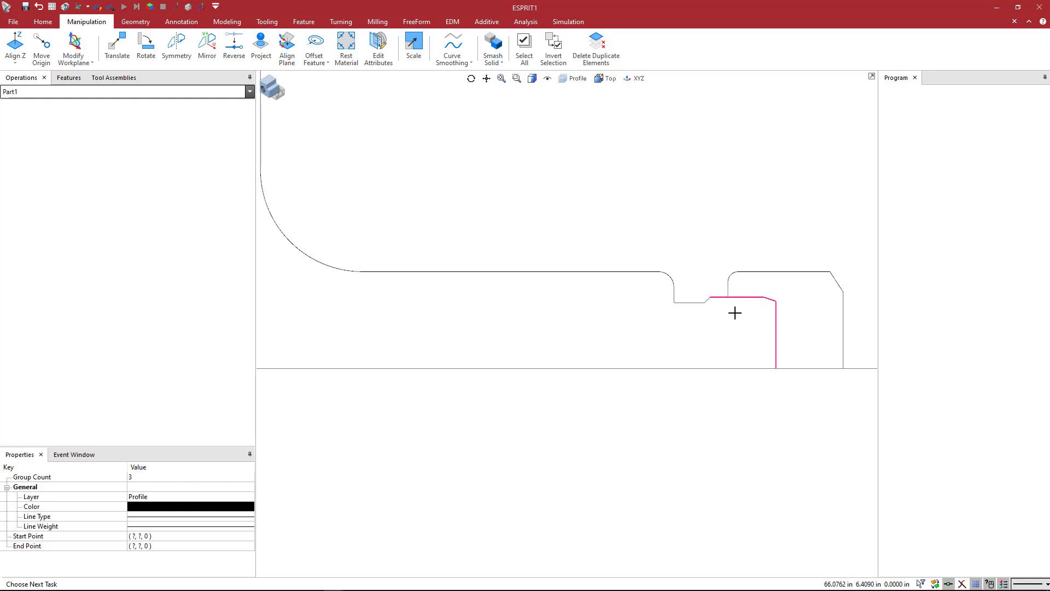
left_click(733, 311)
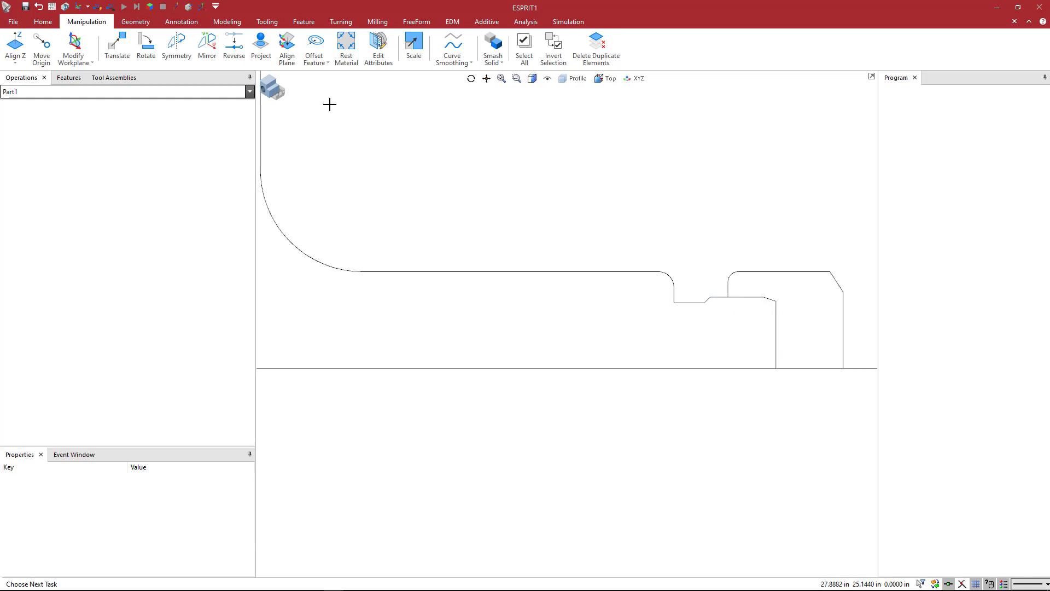
left_click(140, 24)
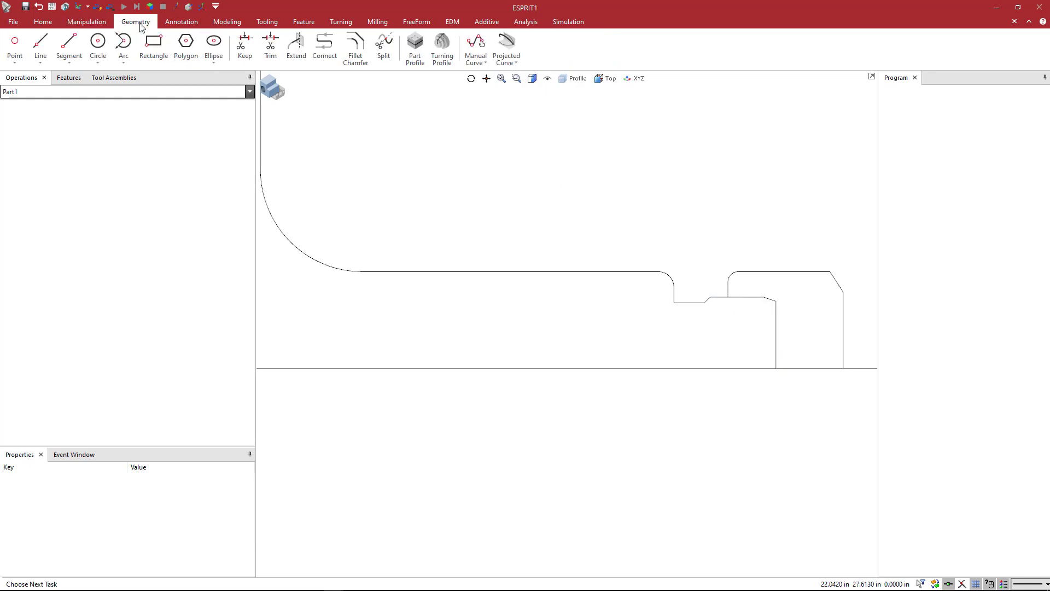
Step: Trim the short segment at the profile's right step
left_click(245, 48)
left_click(717, 297)
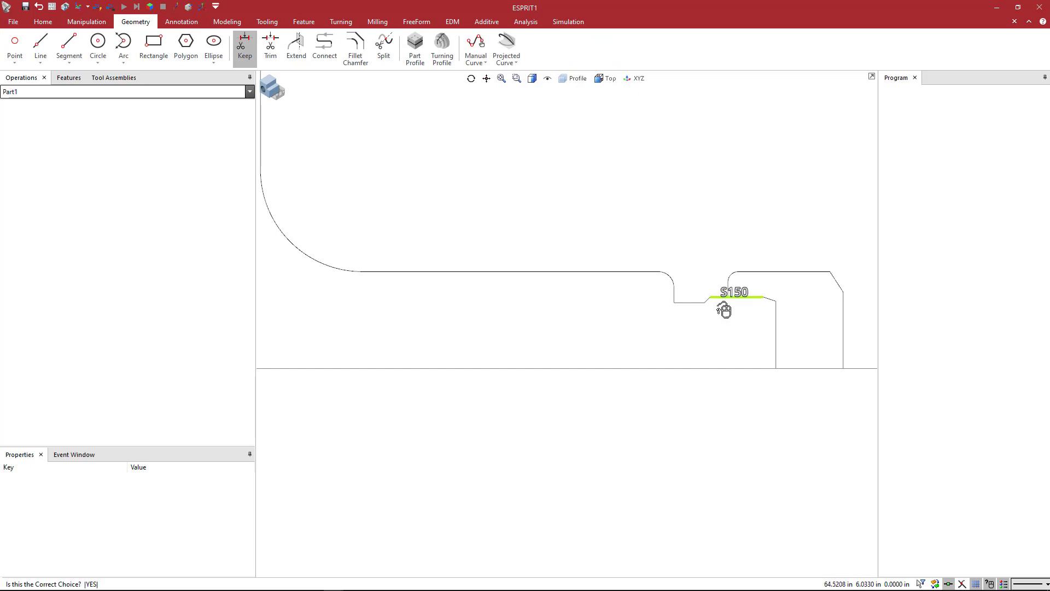
left_click(723, 304)
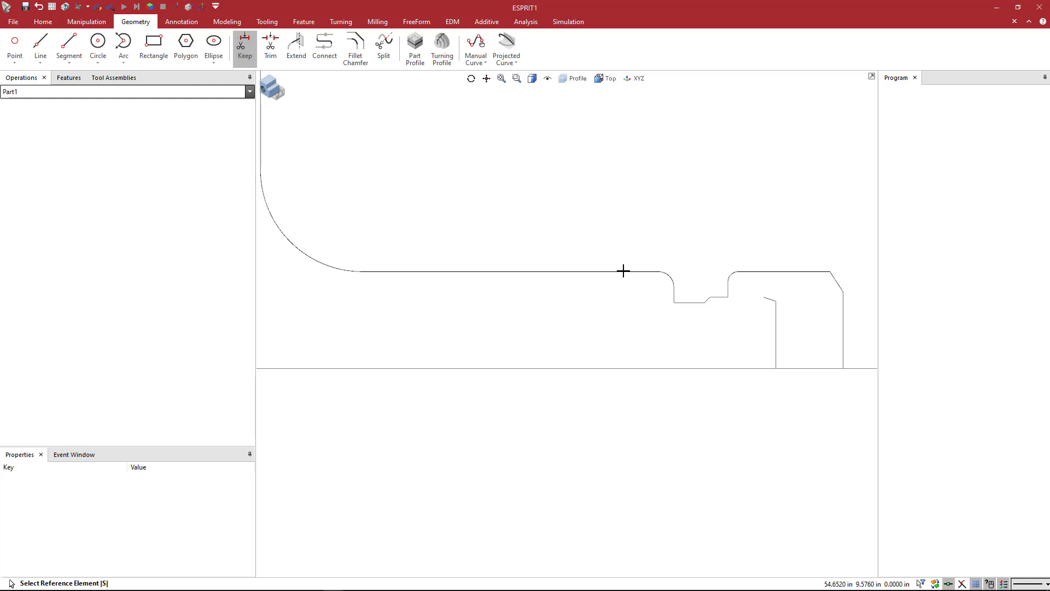
key("Escape")
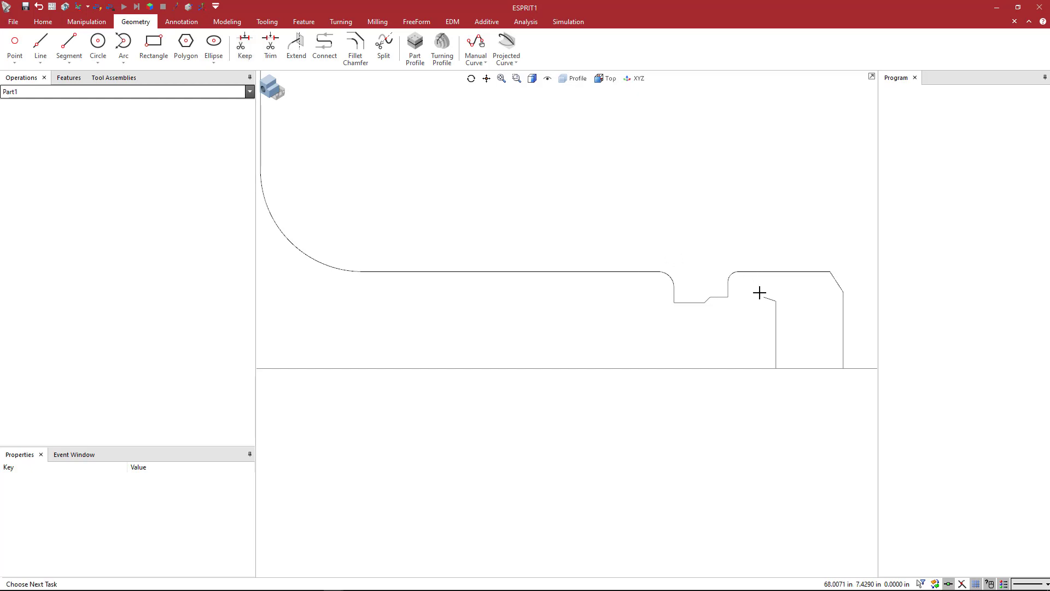
Step: Delete the stray diagonal and vertical lines and fit the whole profile in view
left_click(770, 312)
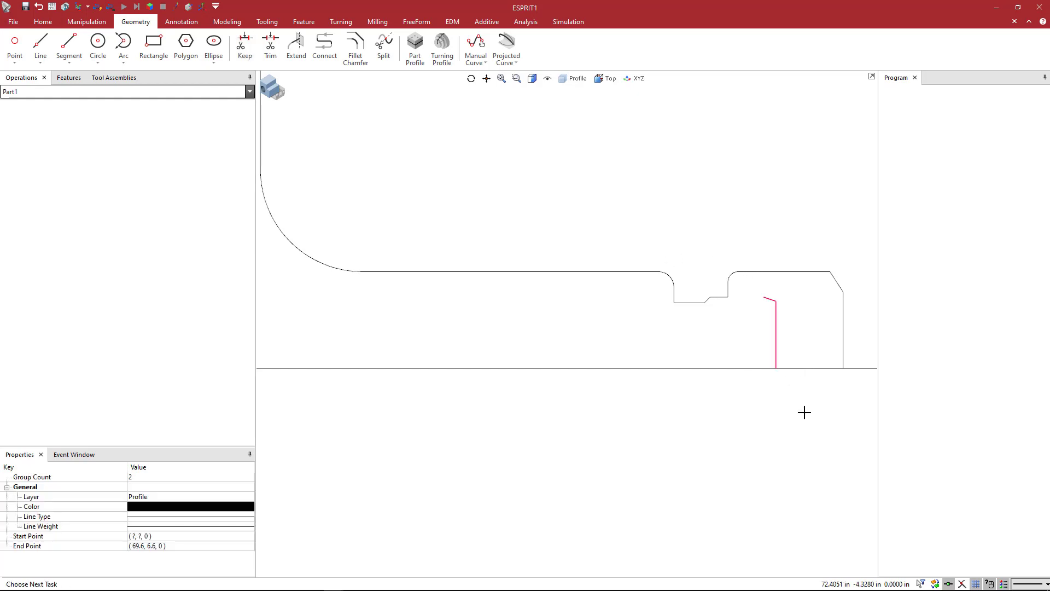
key("Delete")
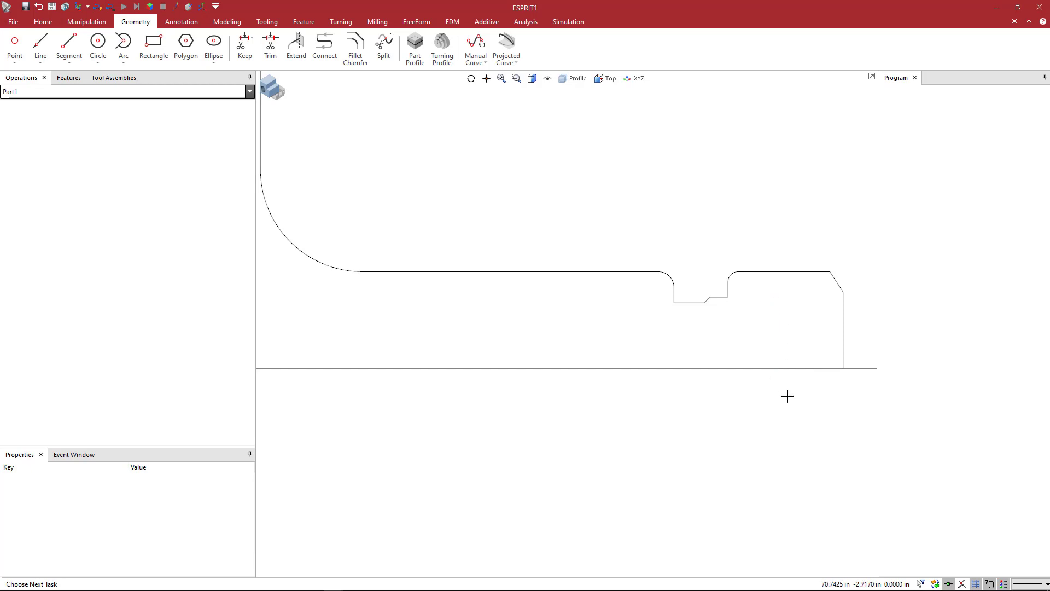
scroll(782, 392, "down", 3)
scroll(797, 392, "down", 2)
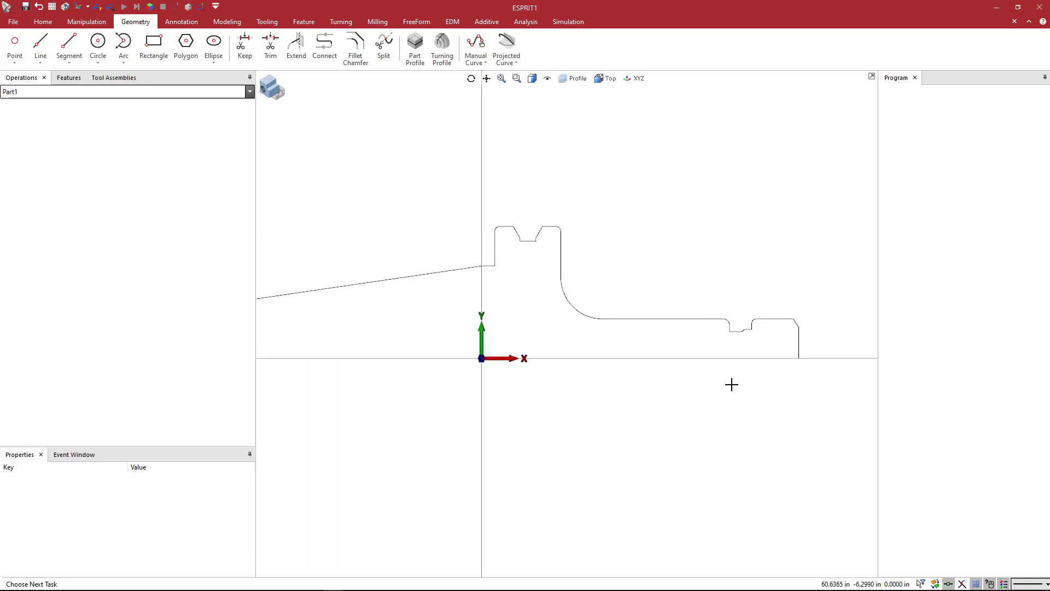
scroll(710, 380, "down", 1)
middle_click_drag(700, 383, 725, 383)
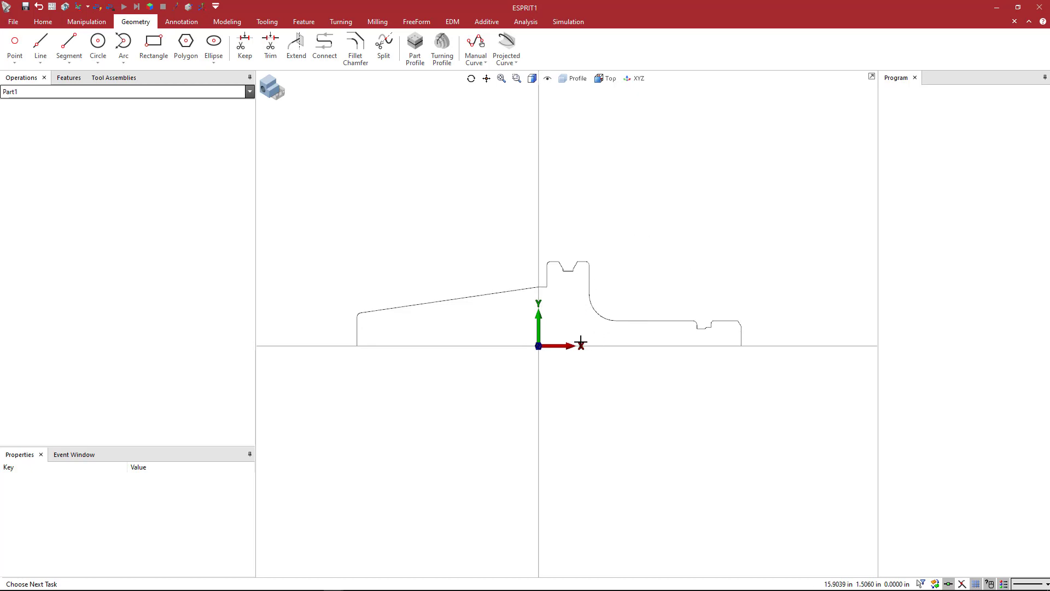
Step: Draw an axis line joining the left and right end edges, then chain-select the closed profile
left_click(68, 53)
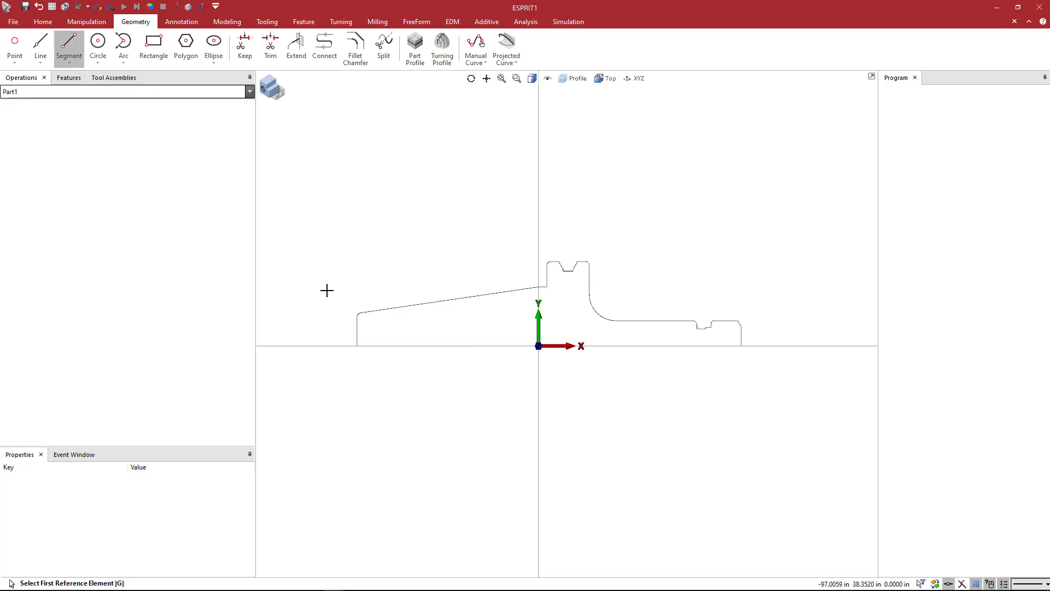
left_click(356, 346)
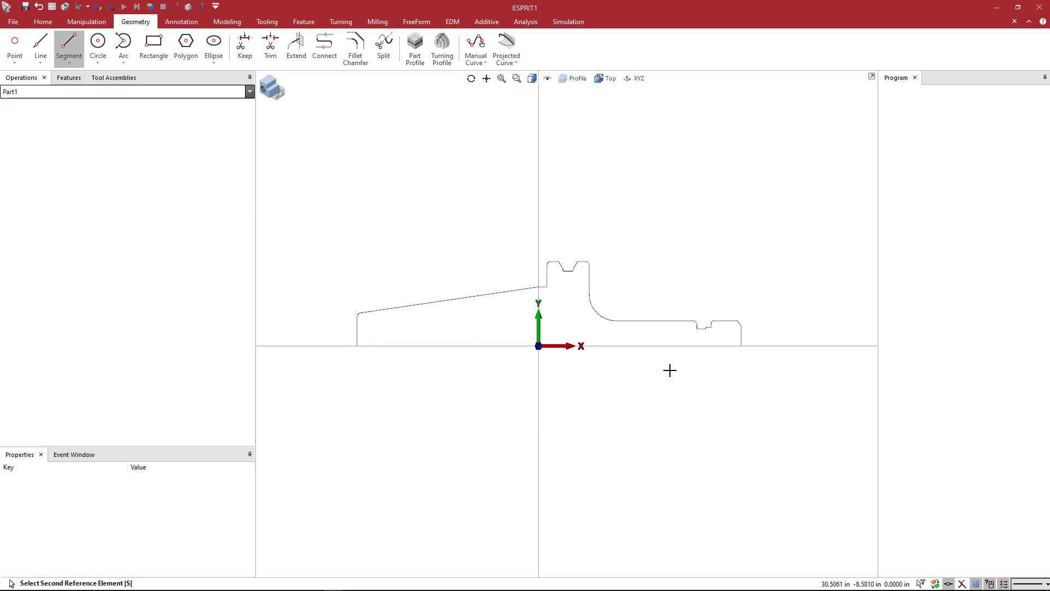
left_click(742, 346)
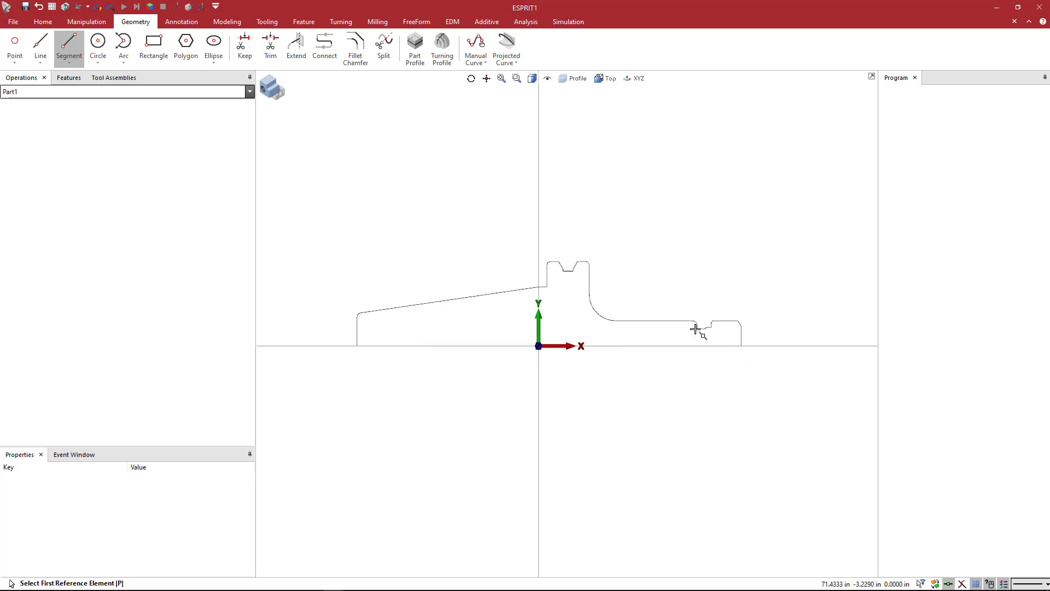
key("Escape")
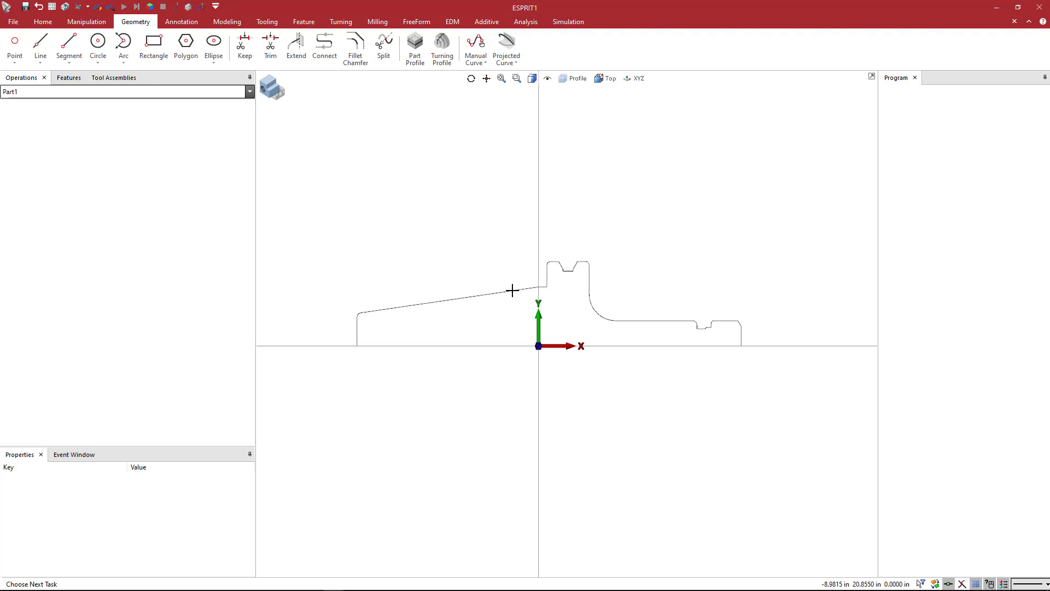
left_click(524, 309)
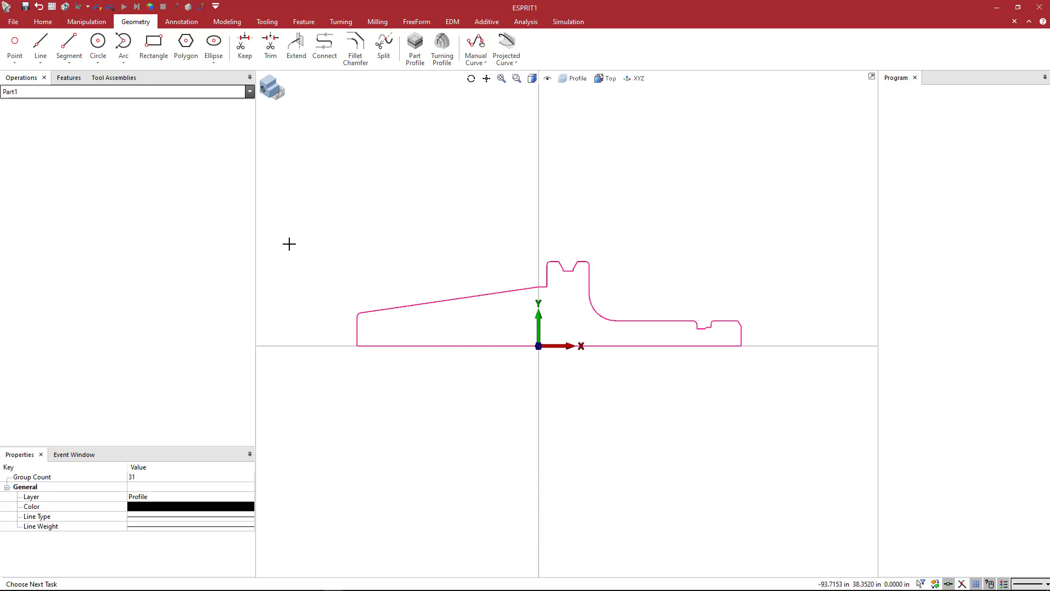
Step: Revolve the closed profile 360° about the X axis into a solid collet chuck
left_click(227, 22)
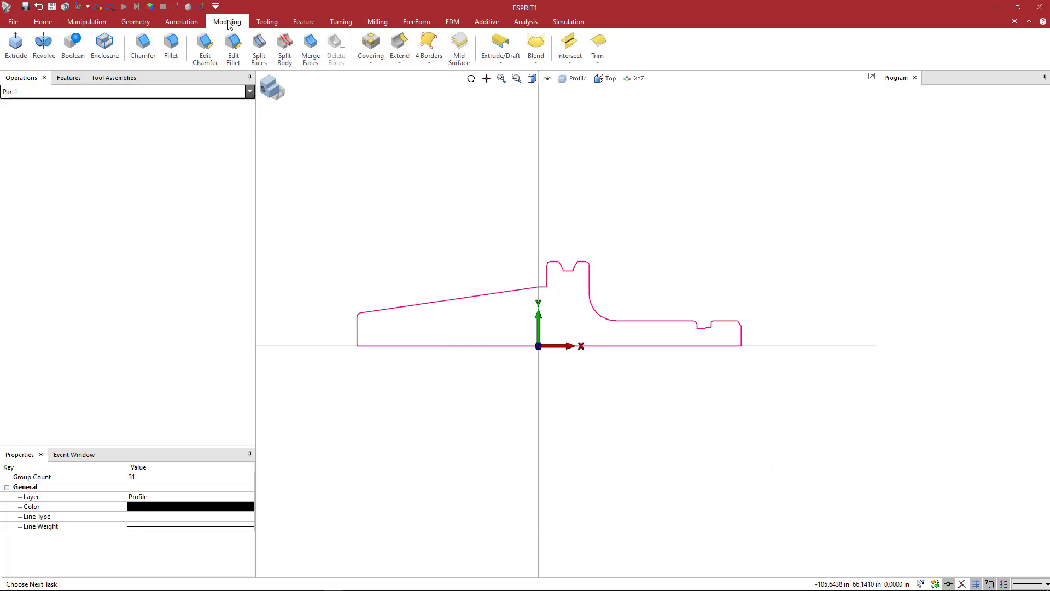
left_click(43, 45)
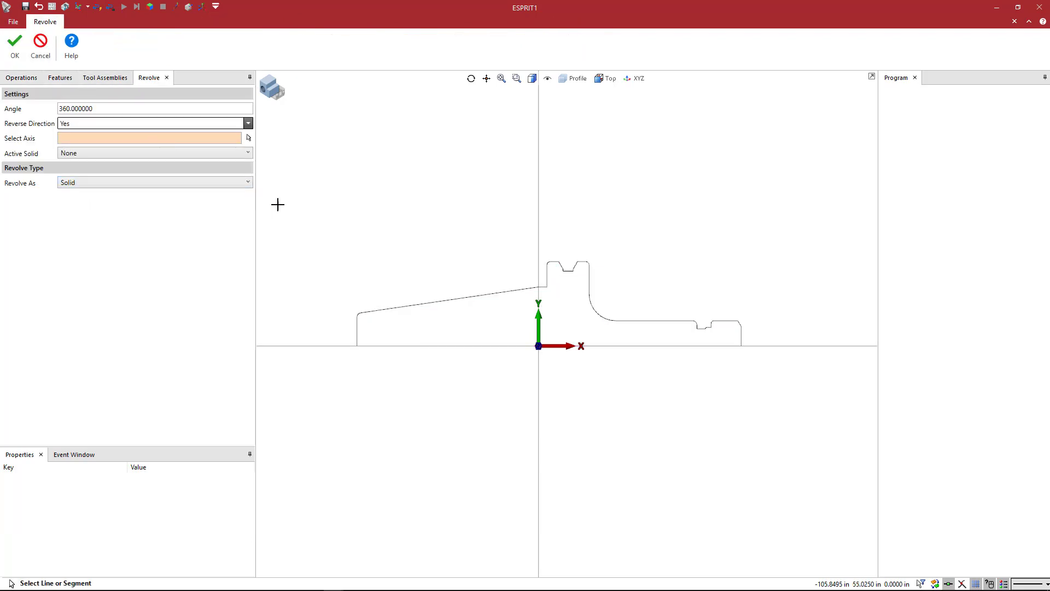
middle_click_drag(481, 220, 455, 235)
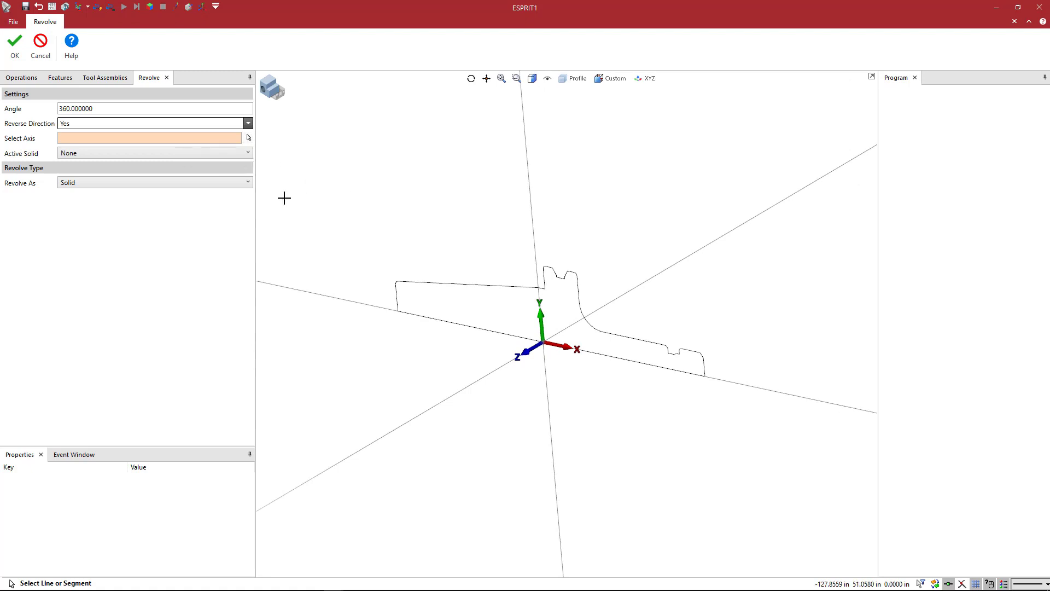
left_click(340, 297)
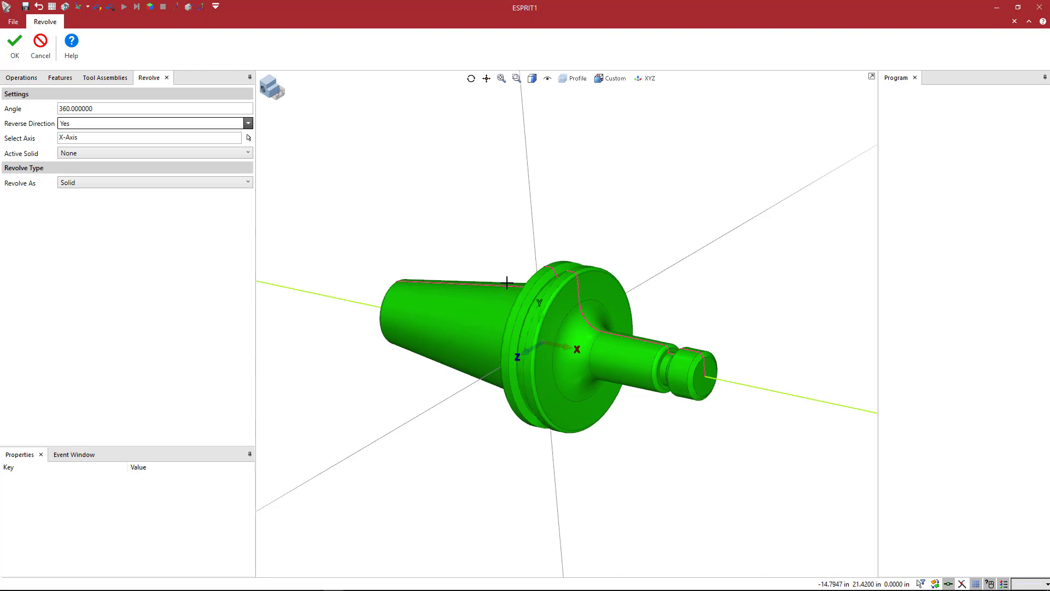
left_click(109, 108)
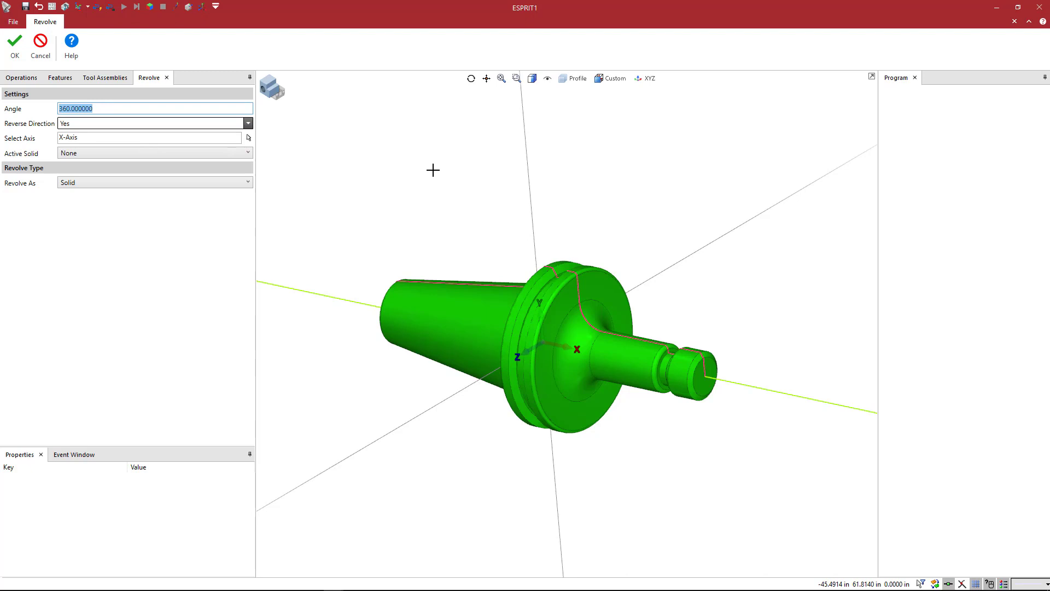
key("Return")
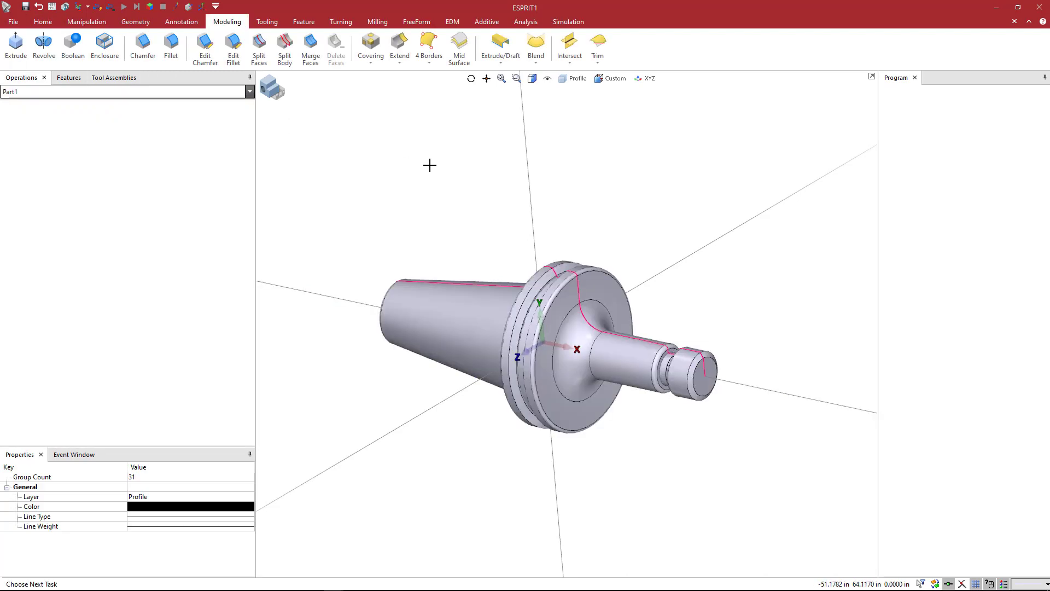
Step: Deselect the profile curves and orbit to view the revolved holder side-on
left_click(429, 165)
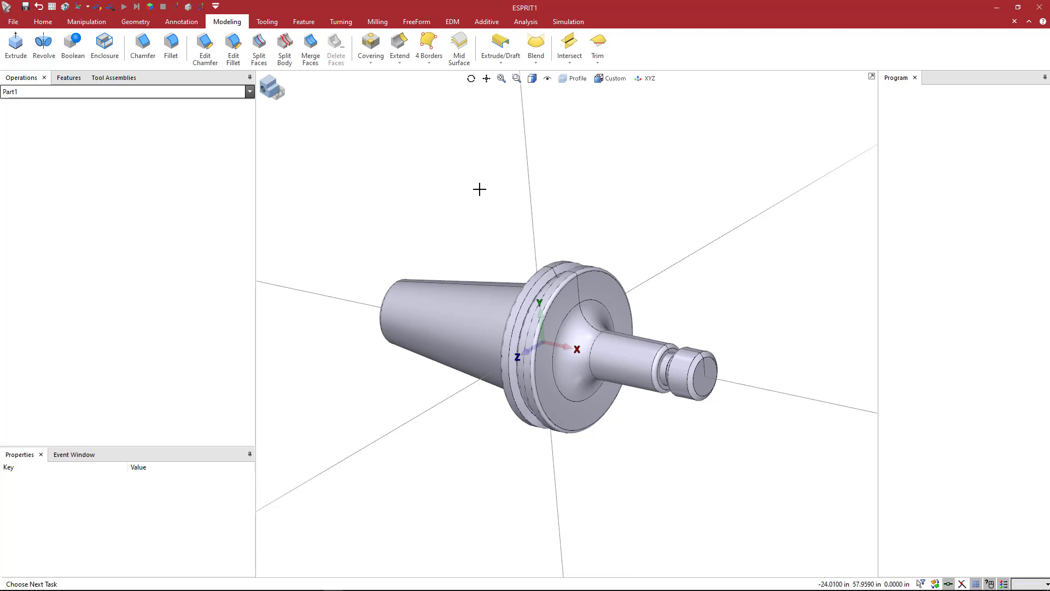
mouse_move(481, 187)
middle_mouse_down()
mouse_move(513, 179)
mouse_move(499, 167)
mouse_move(493, 183)
middle_mouse_up()
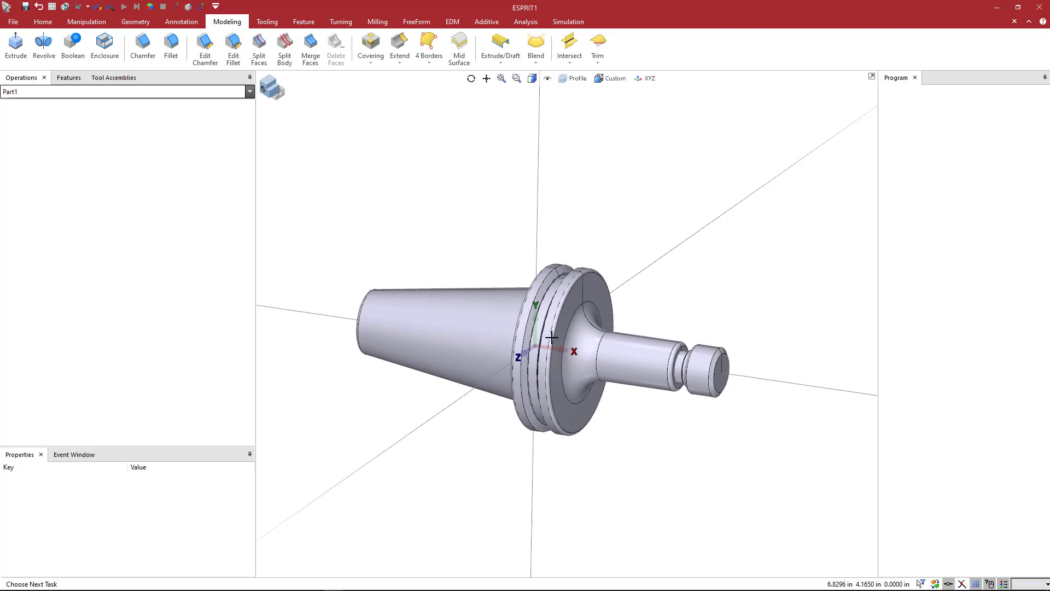
middle_click_drag(645, 279, 670, 211)
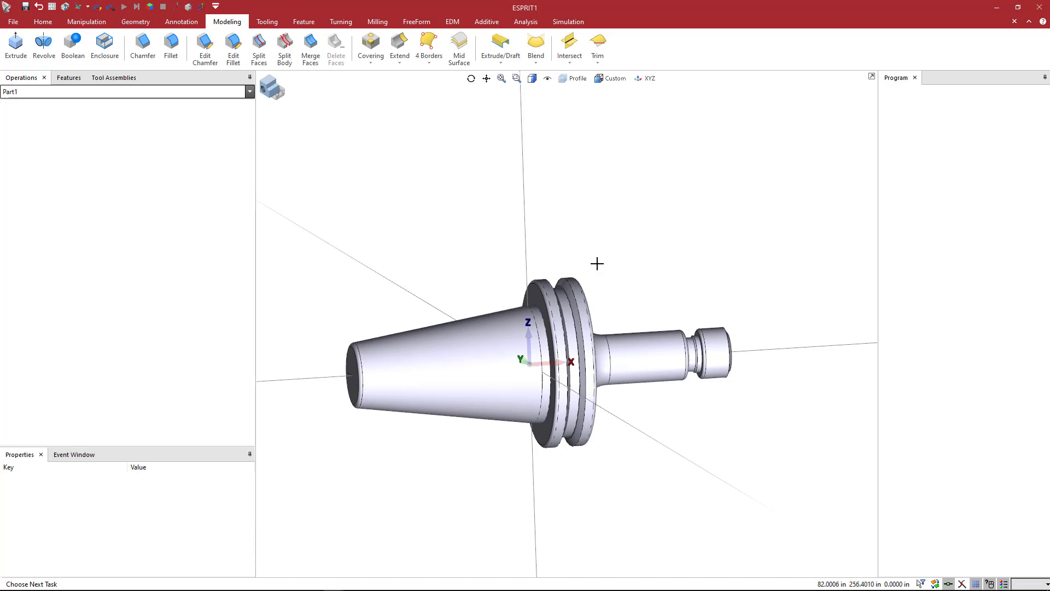
Step: Set up a 90° Rotate move of the whole selected holder, with Use Origin turned off
key("ctrl+a")
right_click(637, 216)
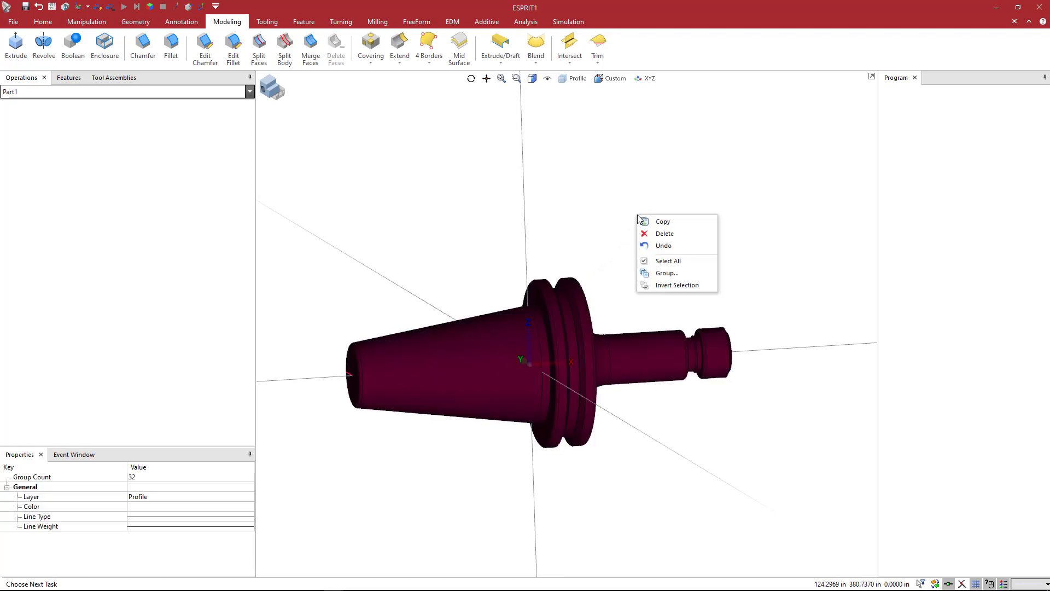
left_click(674, 264)
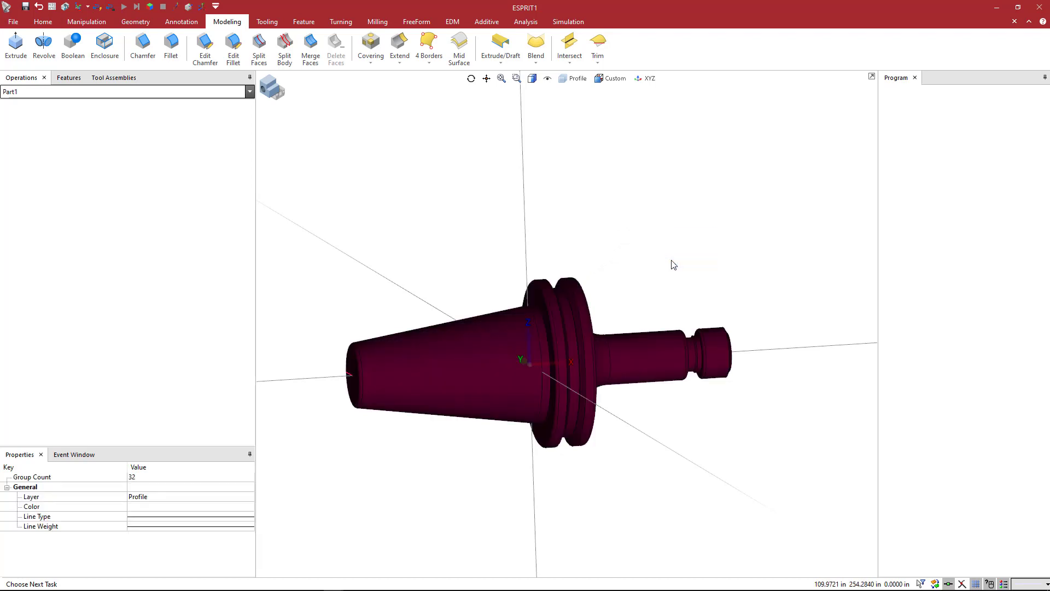
right_click(640, 202)
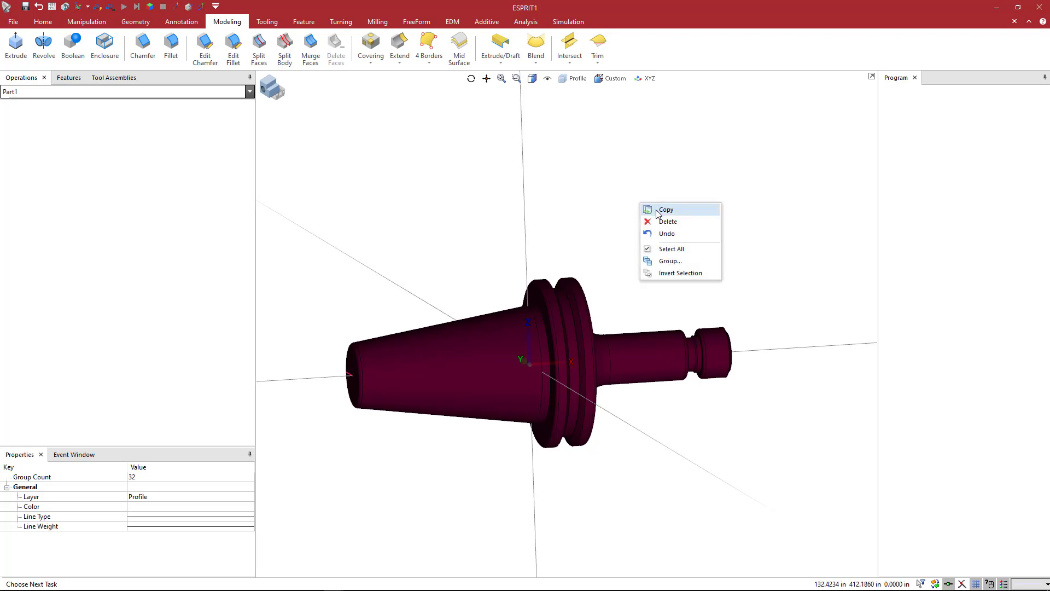
left_click(659, 210)
left_click(579, 261)
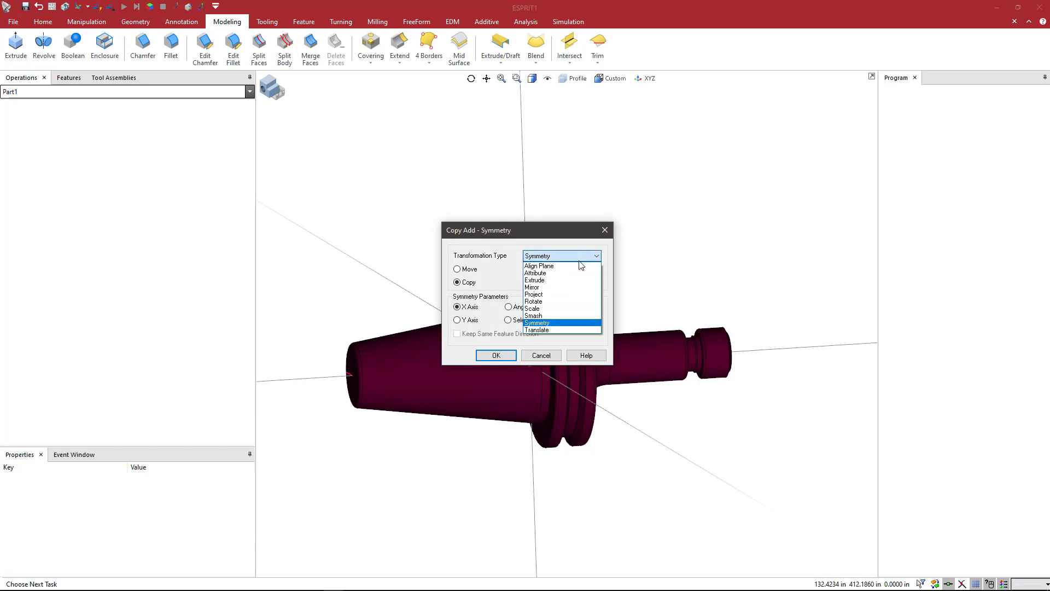
left_click(567, 302)
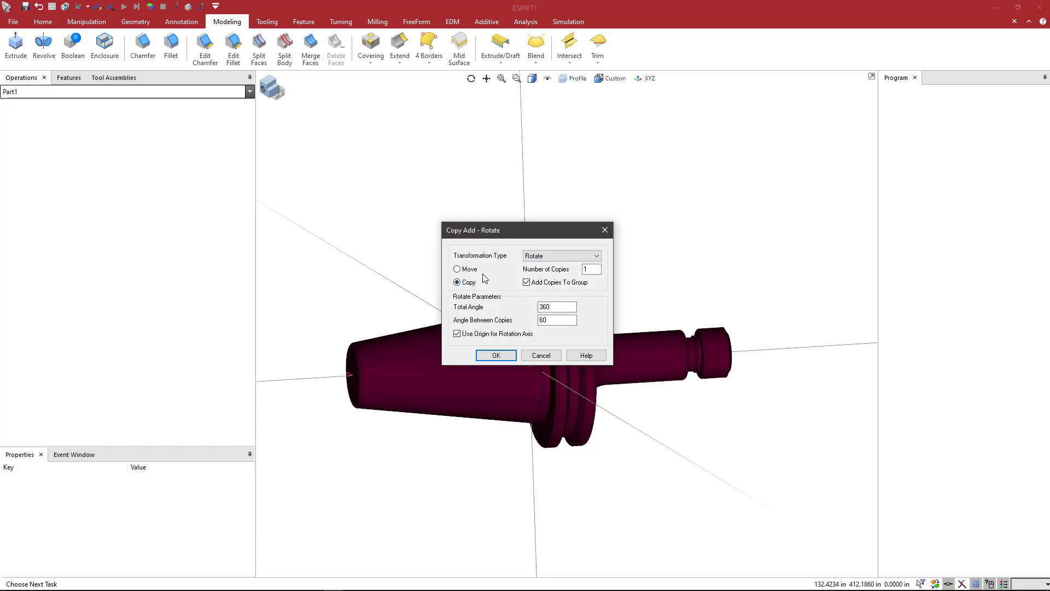
left_click(457, 270)
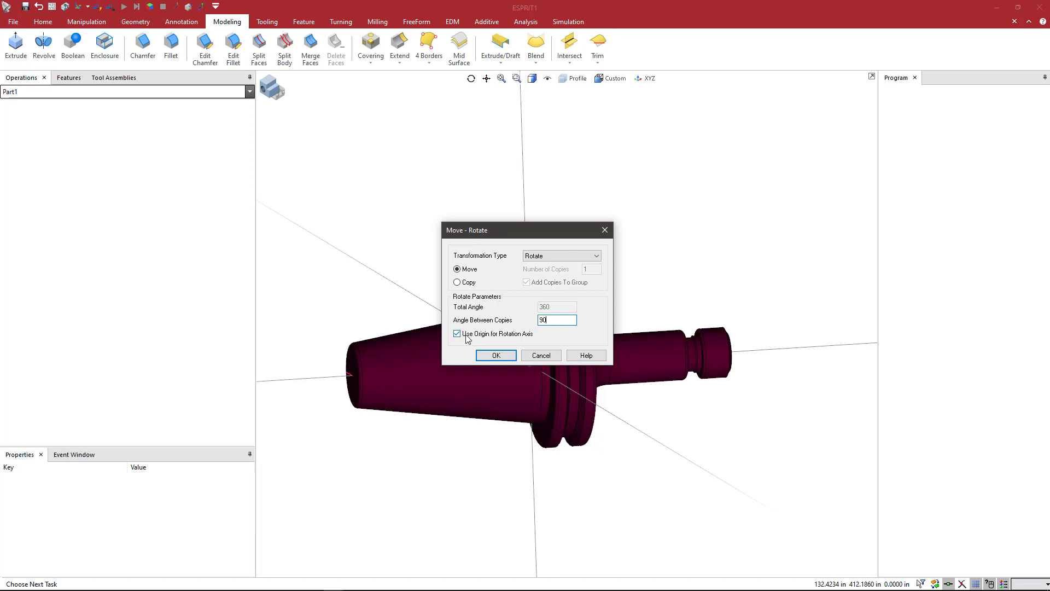
left_click(458, 334)
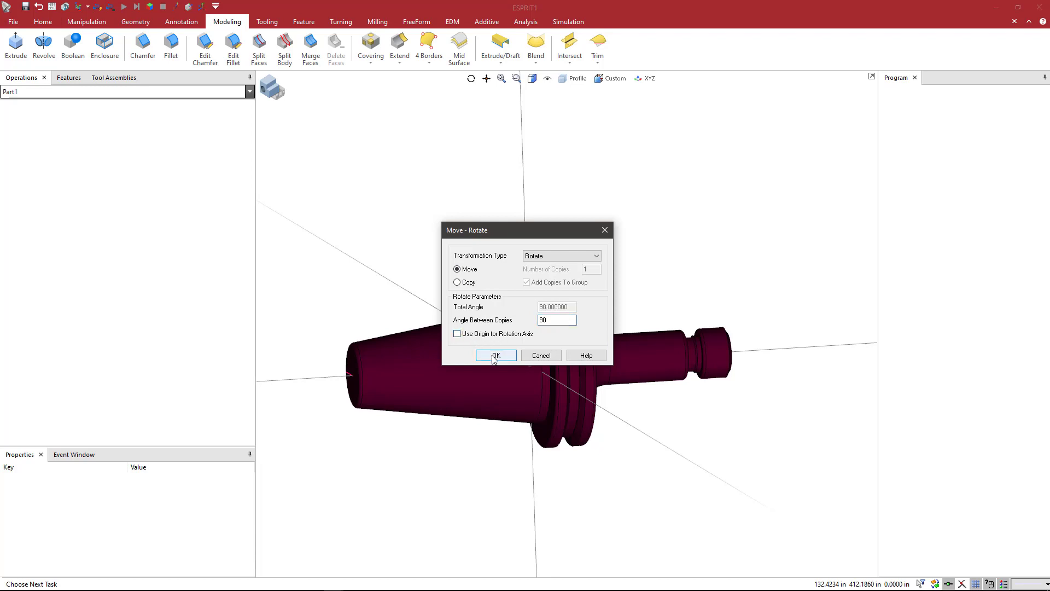
left_click(495, 357)
Step: Stand the holder upright by picking the rotation centre, frame its shank, and show Manipulation tools
left_click(470, 268)
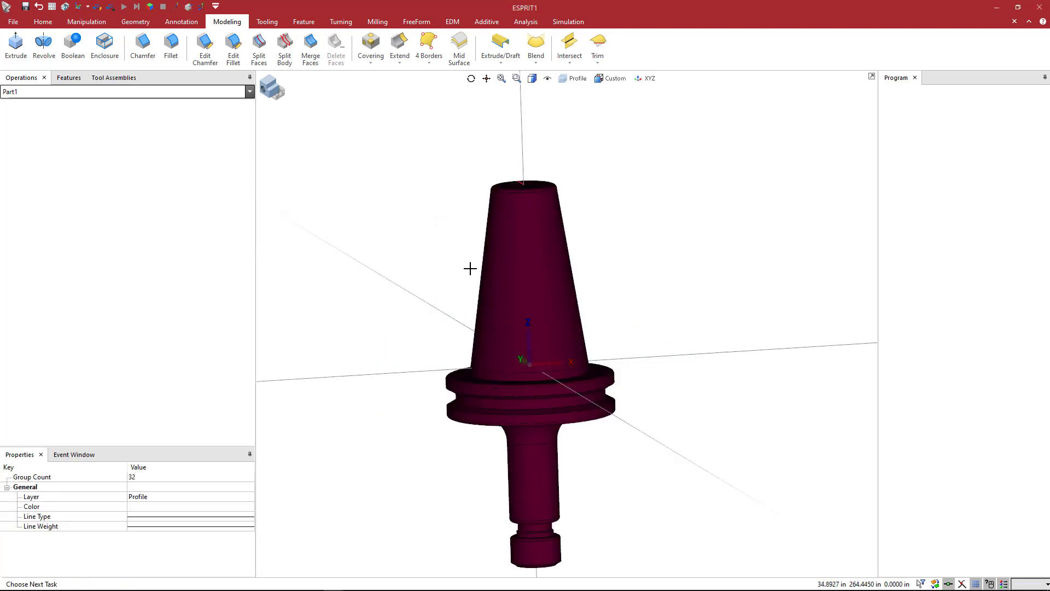
middle_click_drag(650, 305, 710, 250)
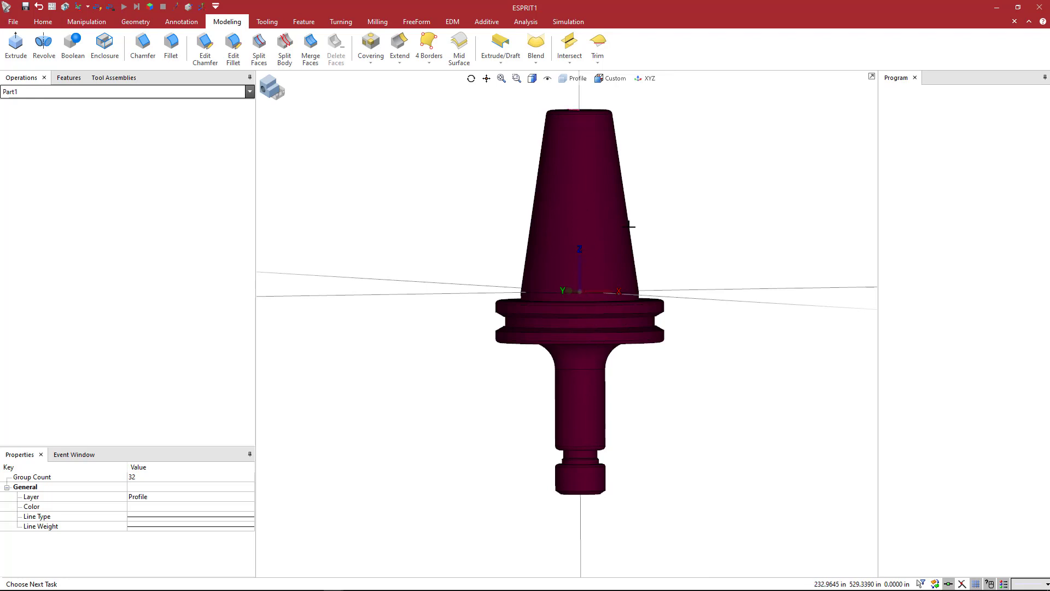
left_click(670, 227)
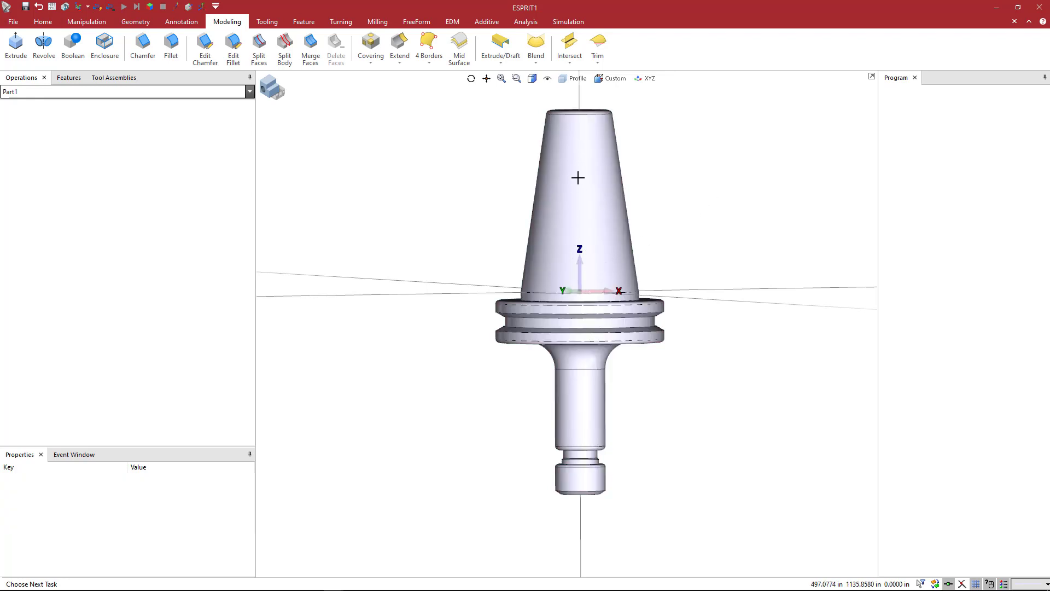
middle_click_drag(722, 252, 733, 254)
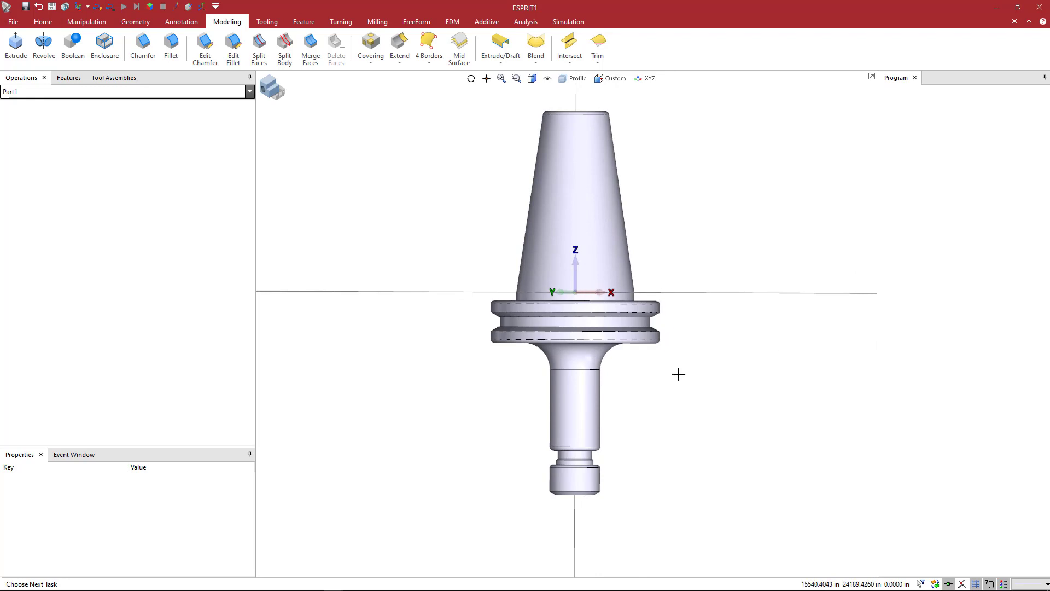
middle_click_drag(668, 408, 683, 371, "shift")
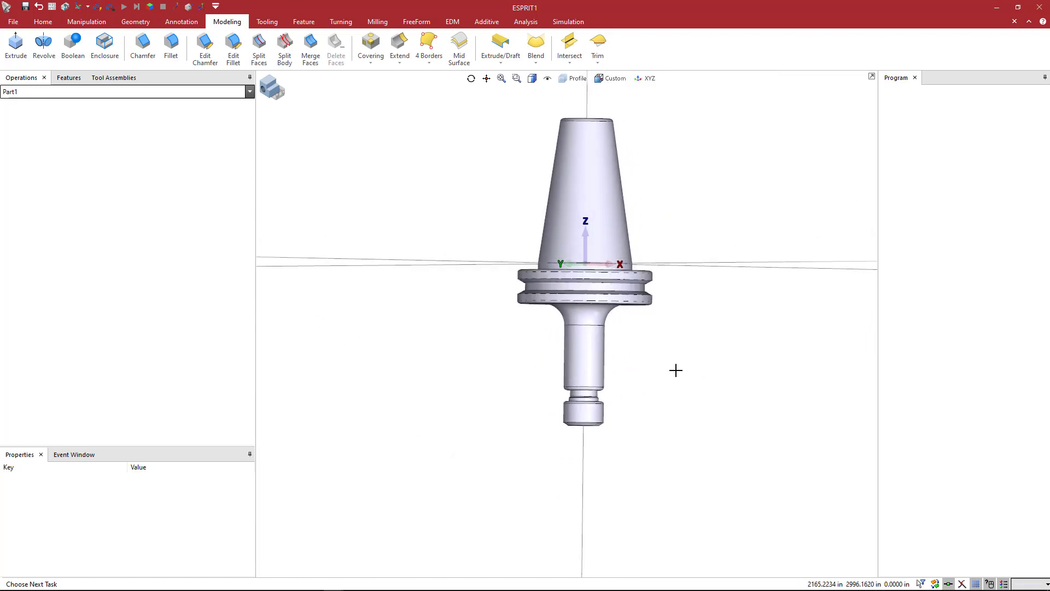
middle_click_drag(651, 416, 647, 420)
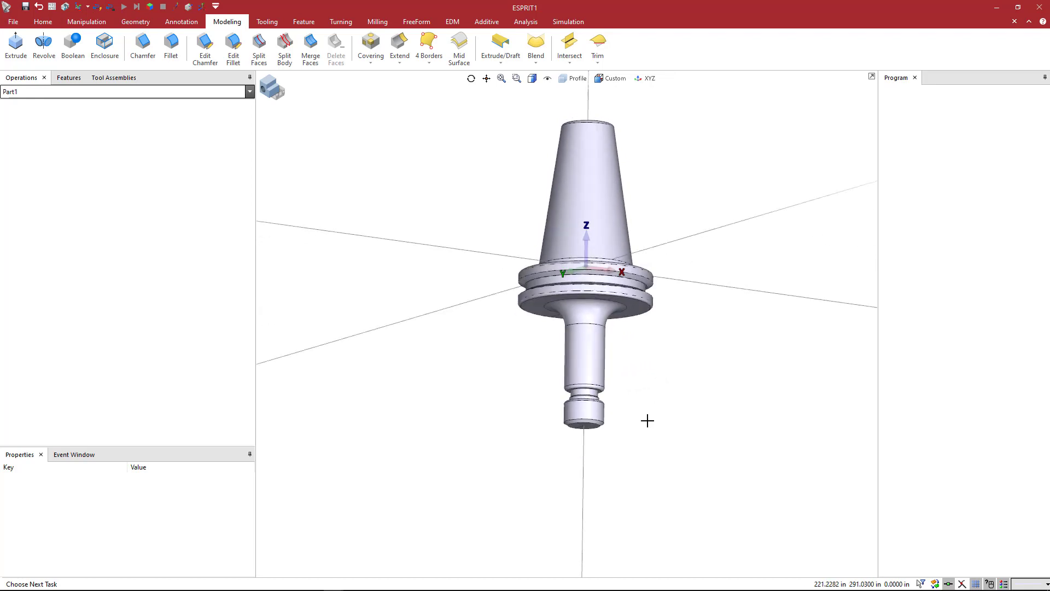
scroll(585, 426, "up", 4)
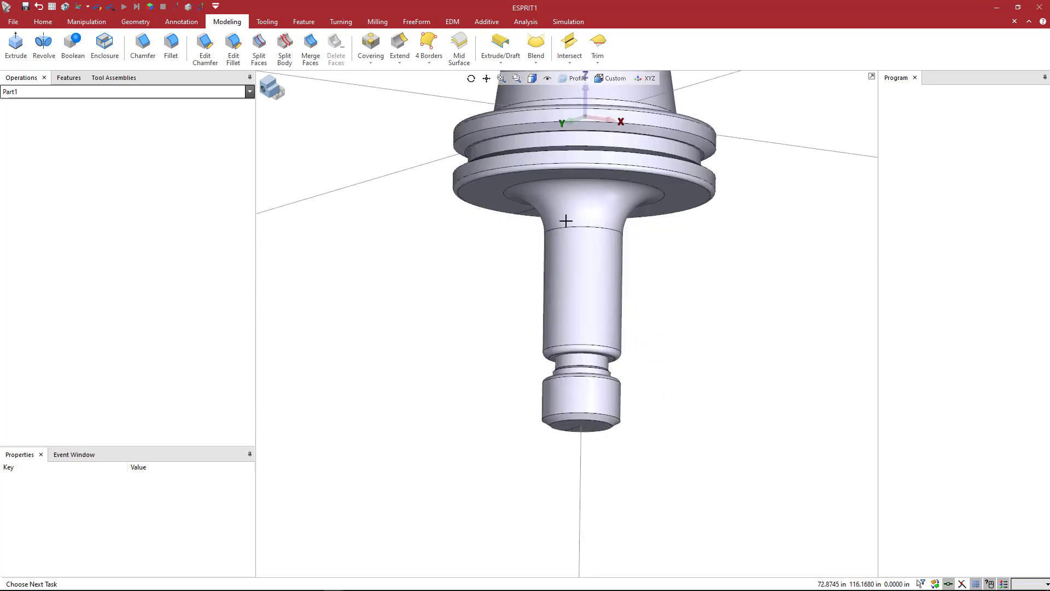
left_click(78, 24)
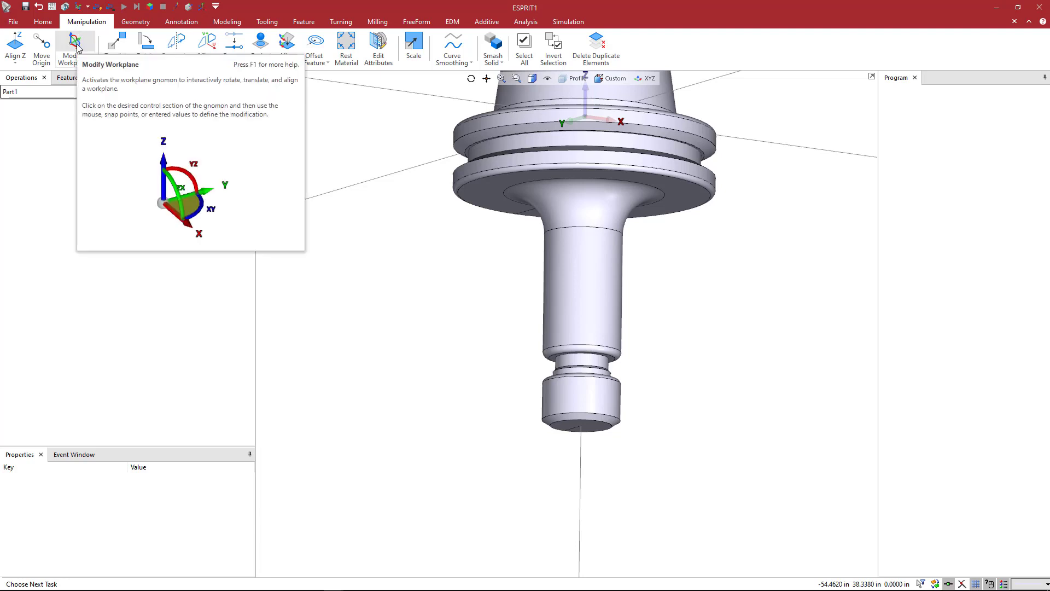
Step: Modify the workplane interactively, dragging its Z axis down to the bottom face centre (0, 0, -76.2)
left_click(78, 48)
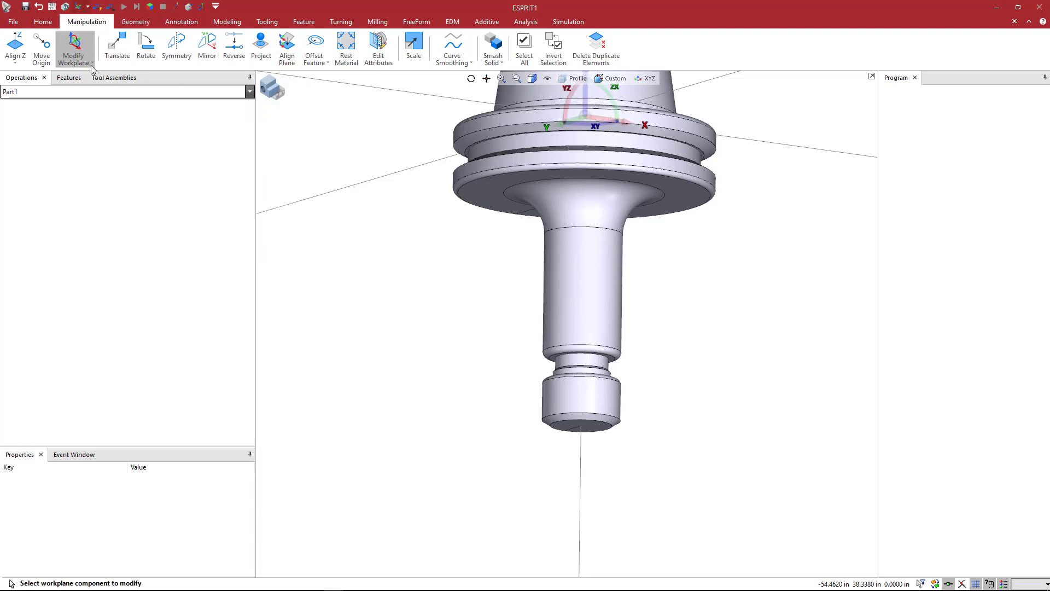
left_click(92, 64)
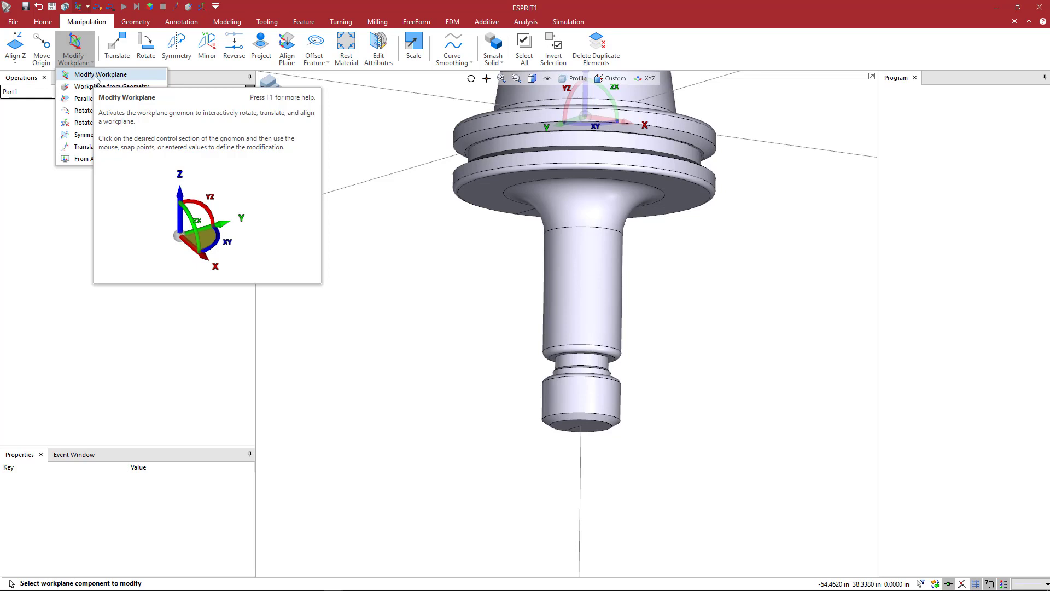
left_click(99, 76)
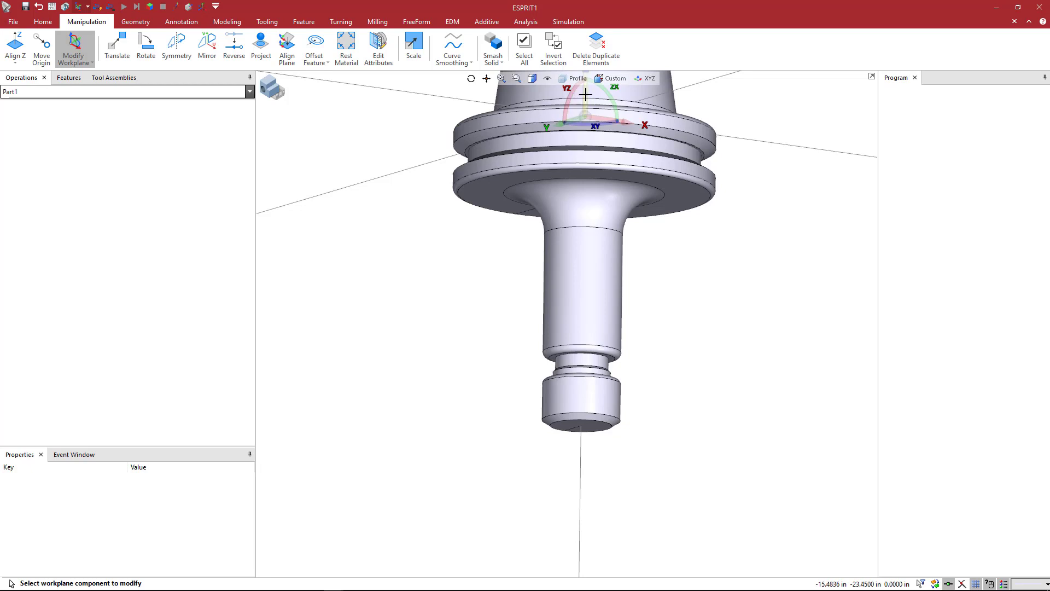
scroll(596, 148, "up", 5)
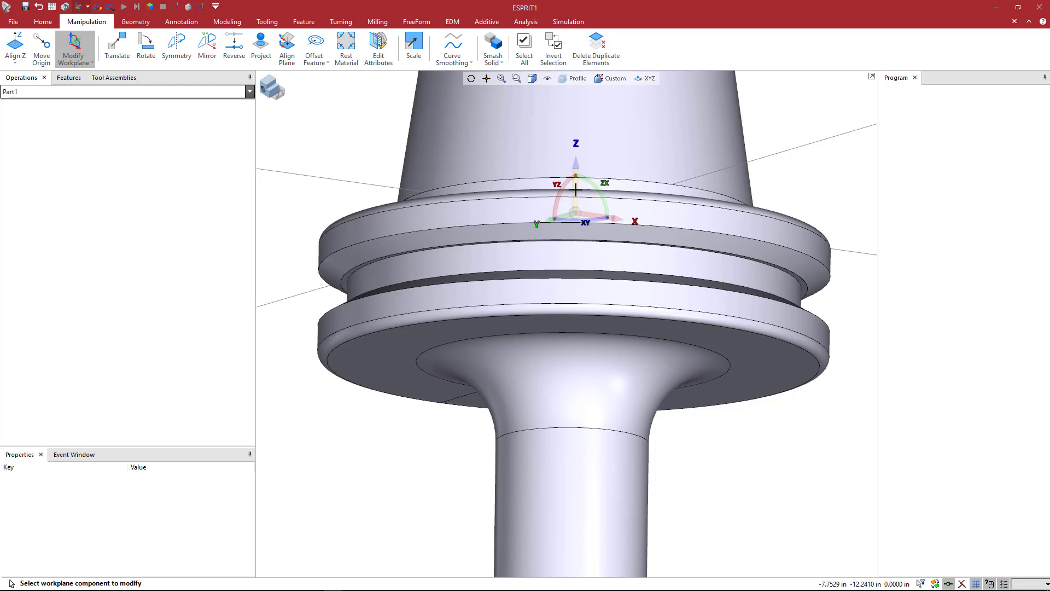
left_click(577, 190)
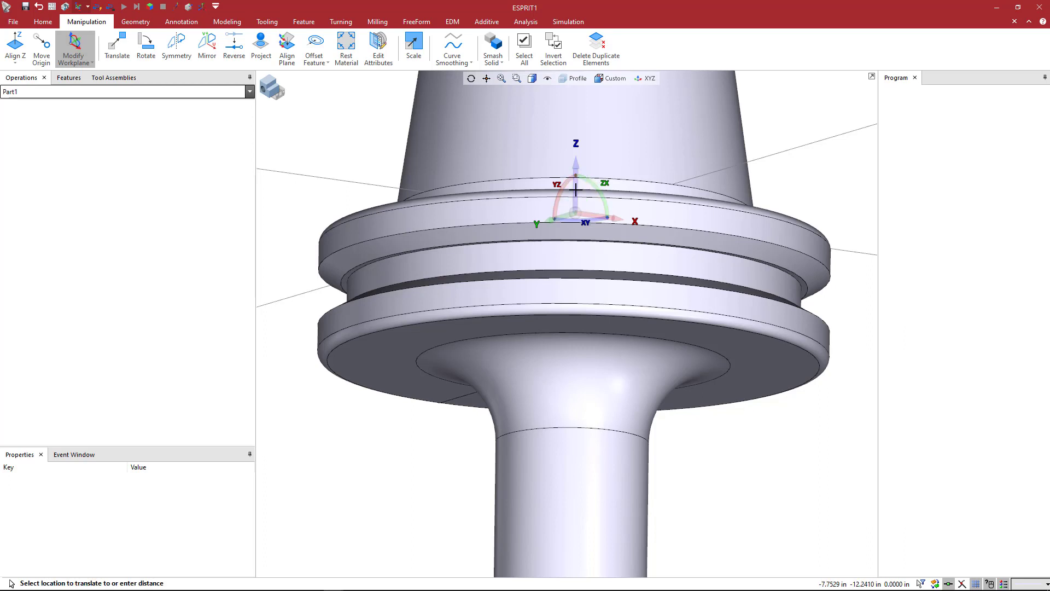
scroll(567, 322, "down", 5)
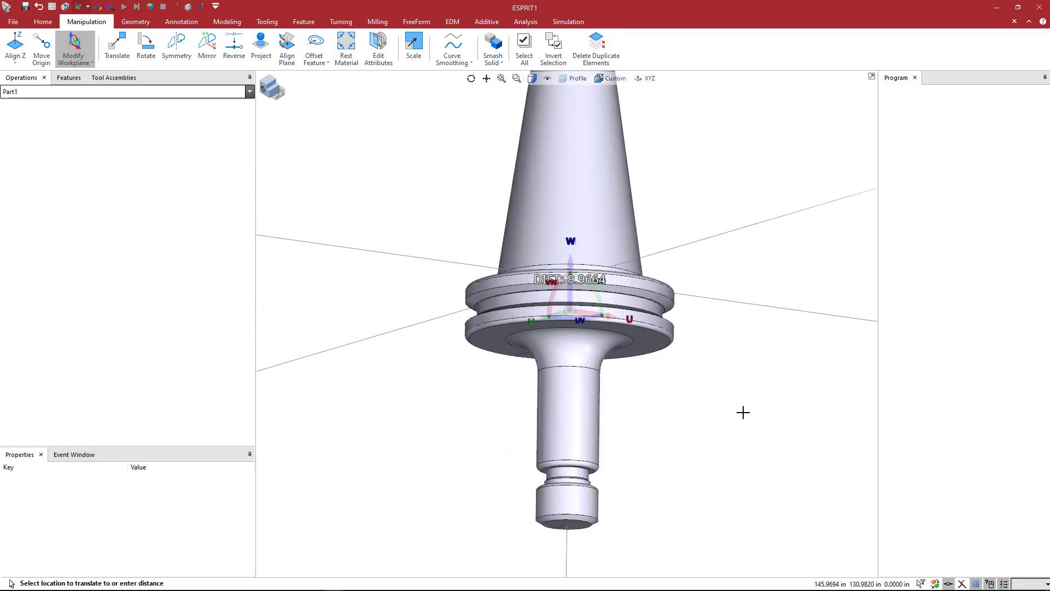
middle_click_drag(694, 436, 678, 286)
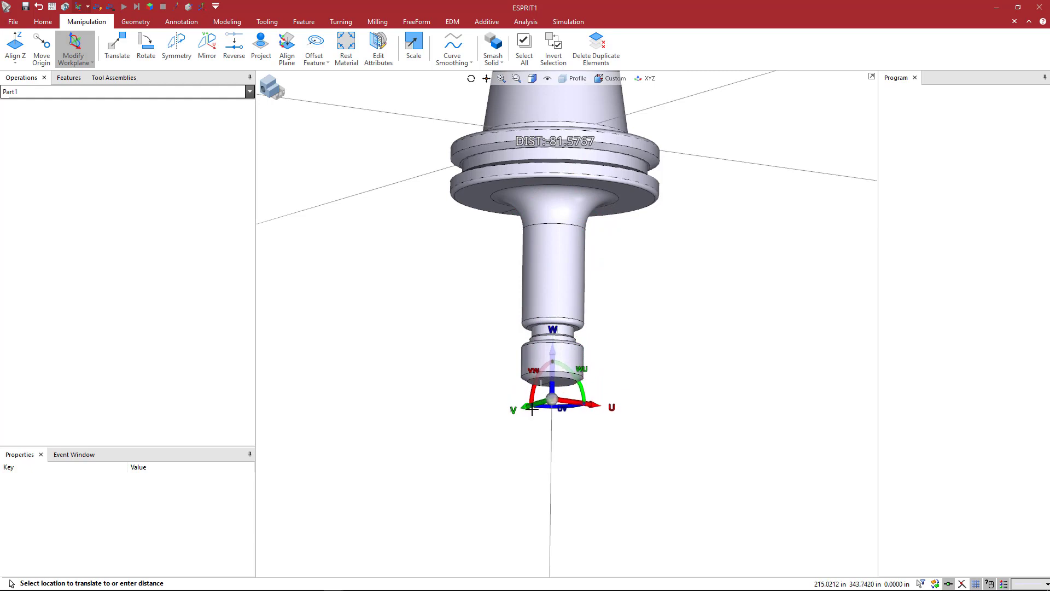
scroll(558, 389, "up", 4)
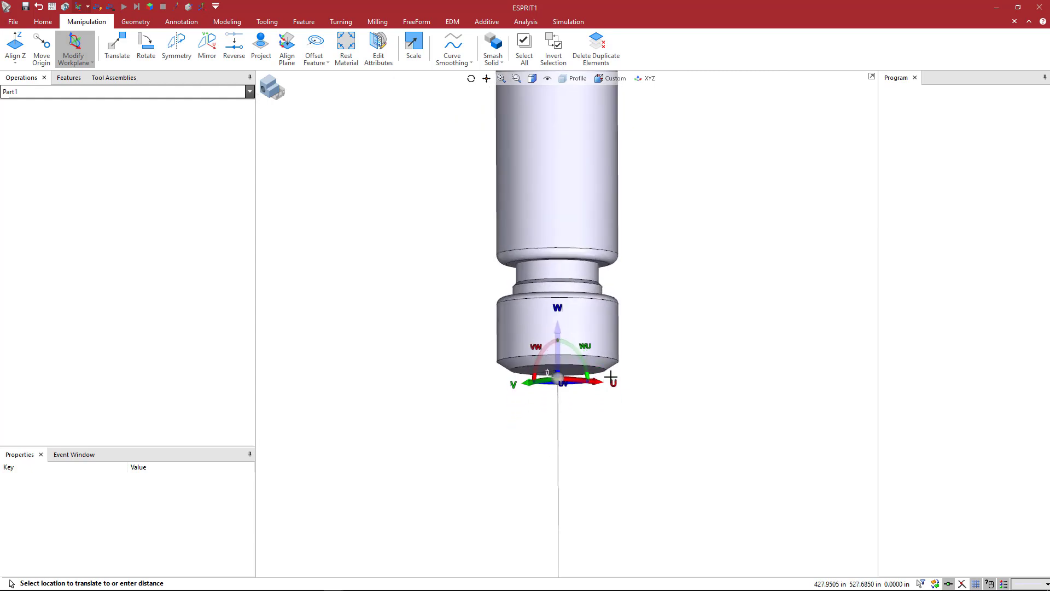
middle_click_drag(608, 378, 569, 368)
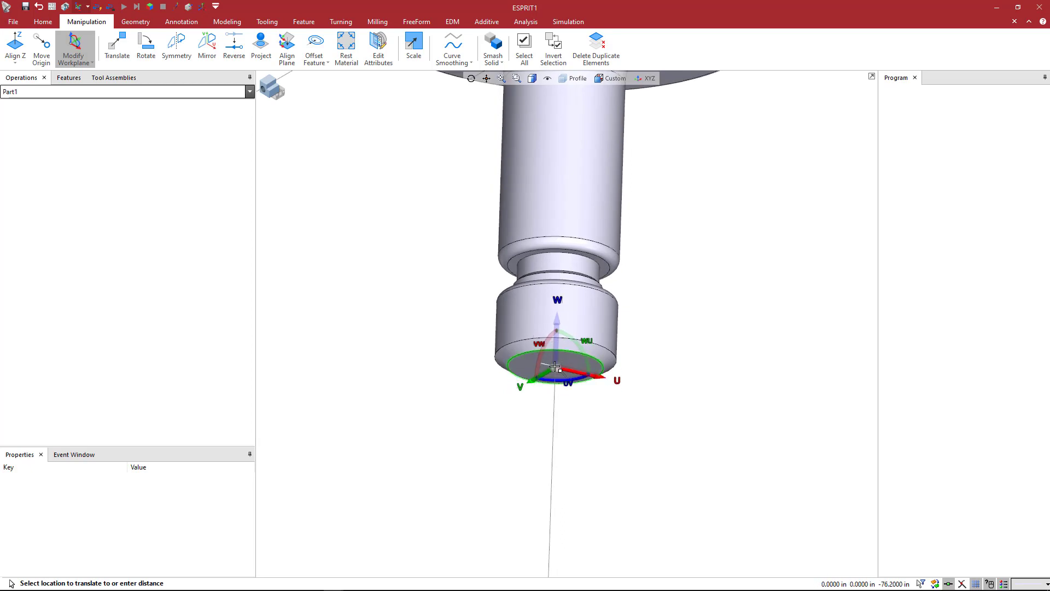
scroll(558, 364, "up", 3)
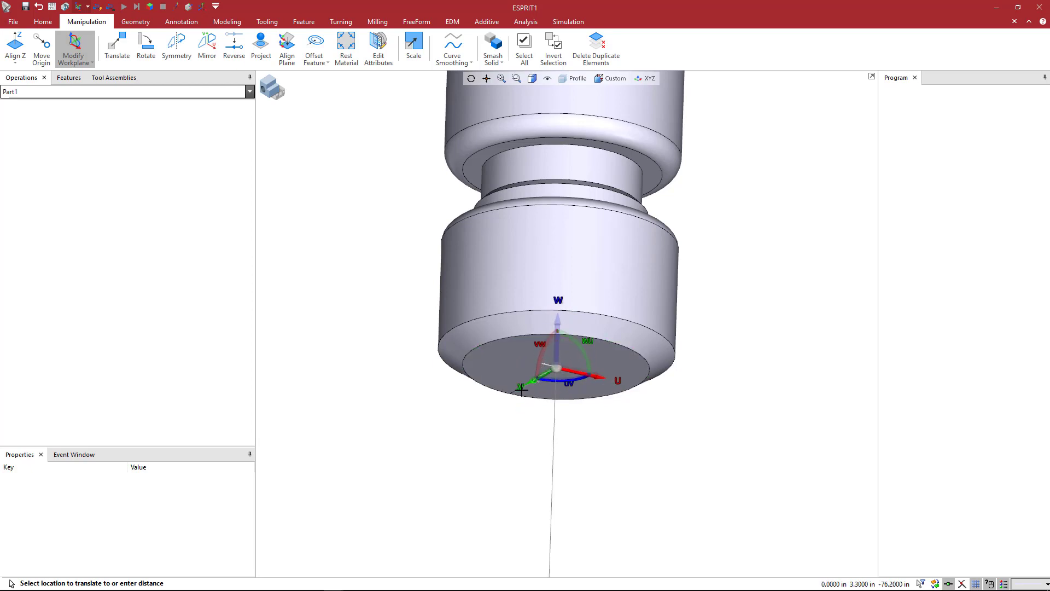
Step: Fix the workplane at the bottom face centre and save it as a new plane TA_1
left_click(558, 368)
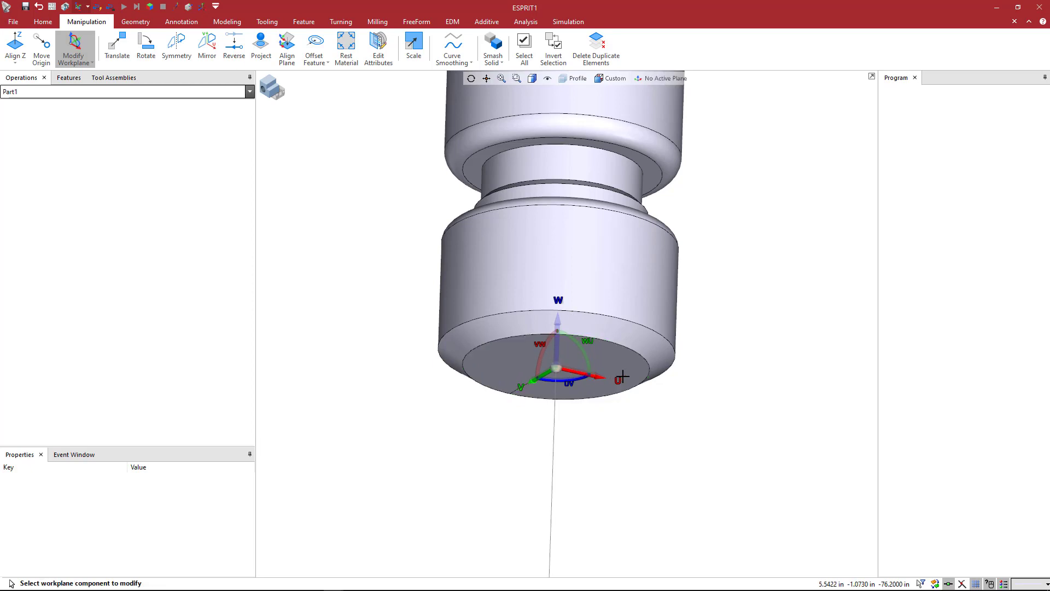
middle_click_drag(763, 371, 750, 385)
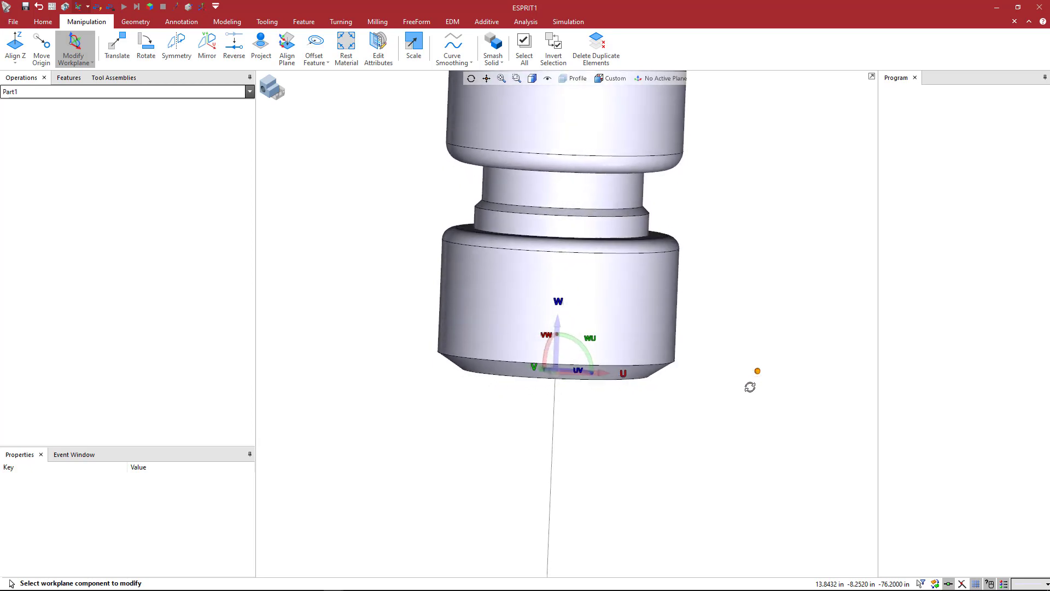
scroll(739, 339, "down", 2)
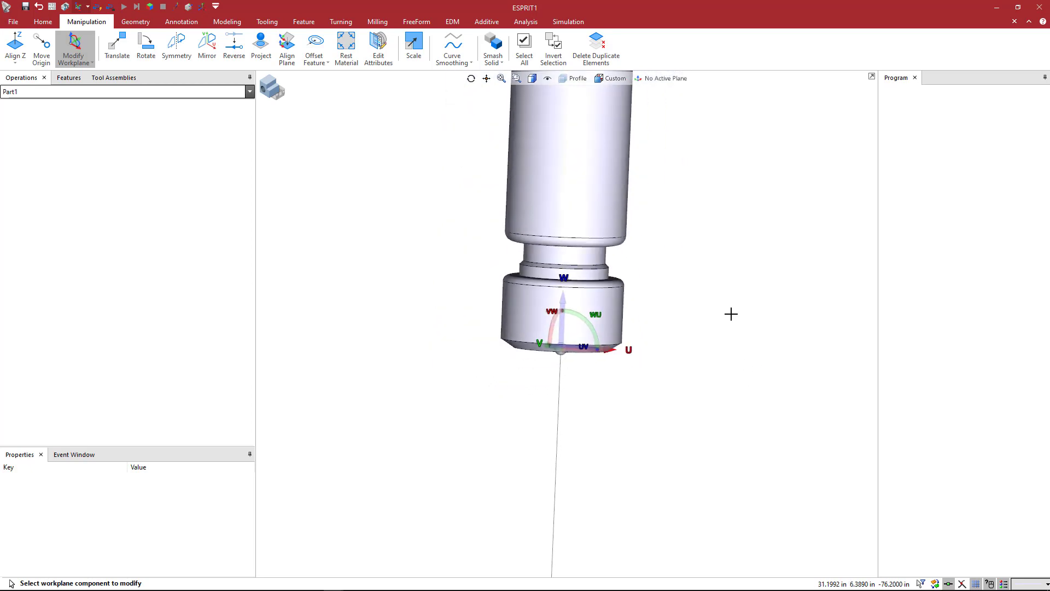
left_click(651, 81)
left_click(638, 136)
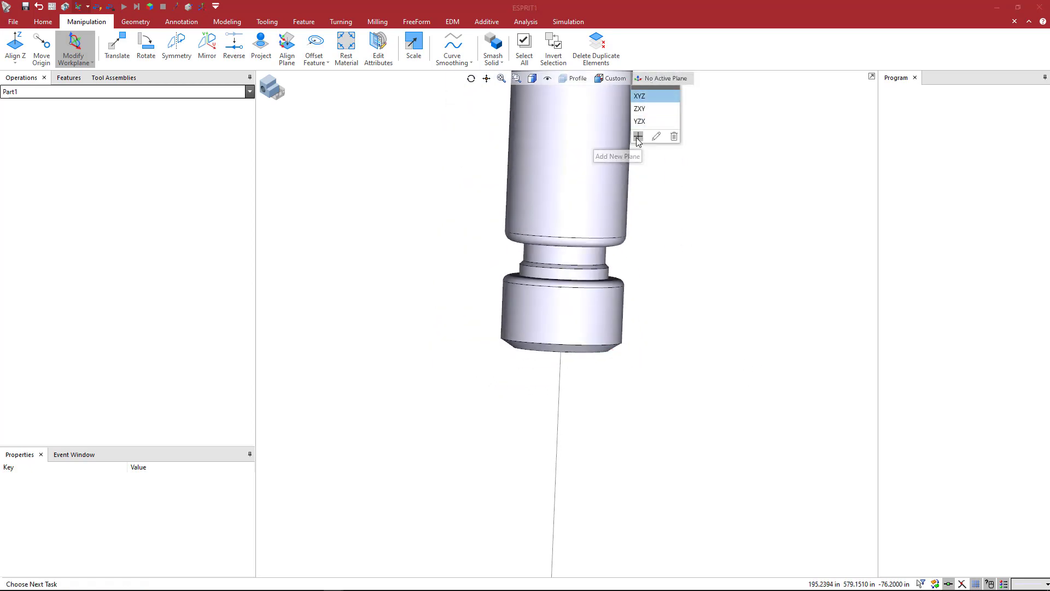
type("TA_1")
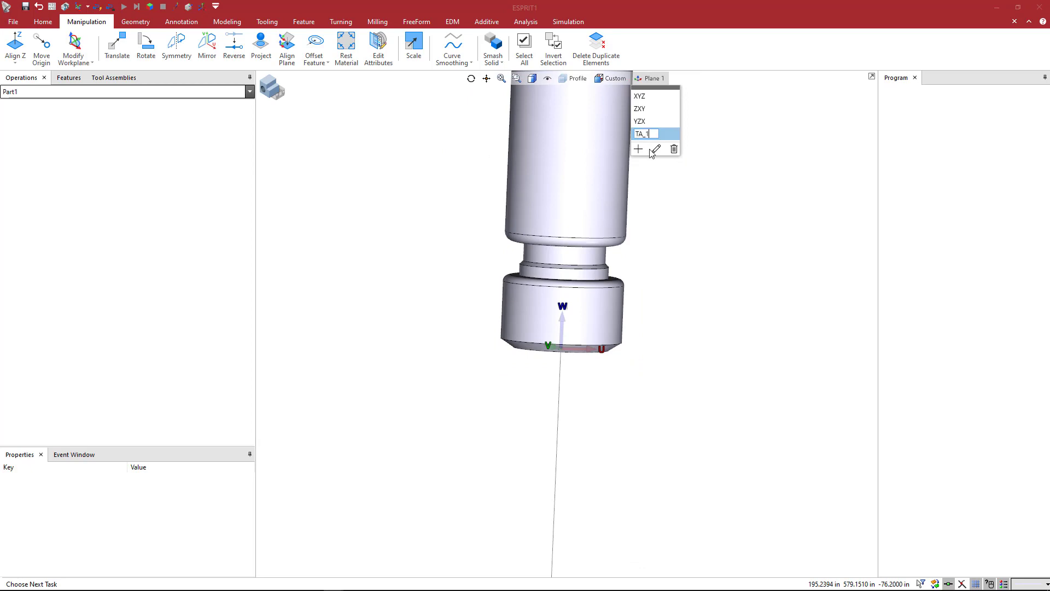
key("Return")
left_click(762, 198)
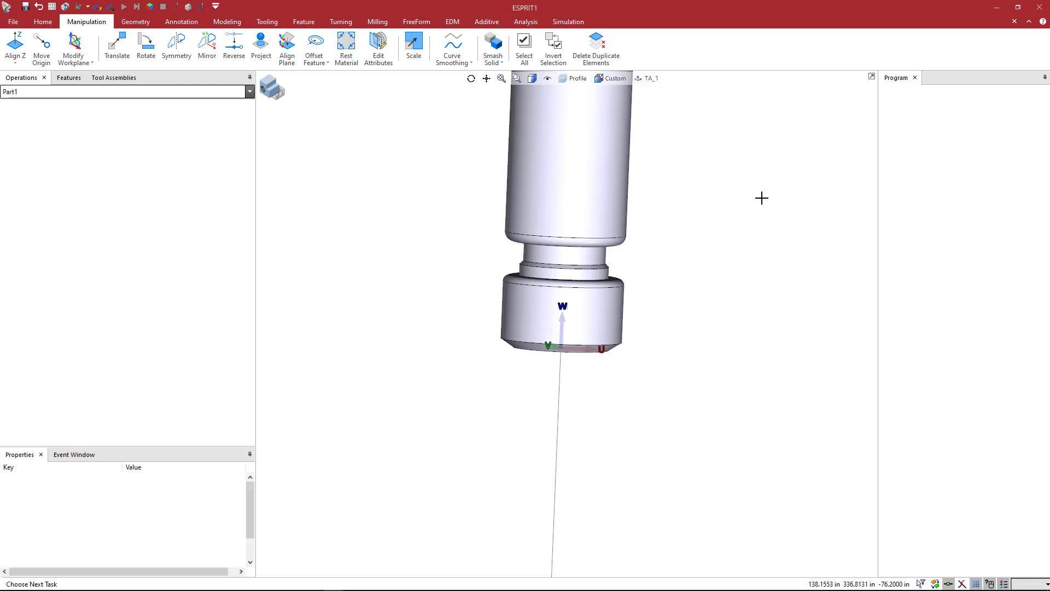
Step: Select the holder, snap to the ZX side view, and switch to the Techniks drawings page
left_click(713, 245)
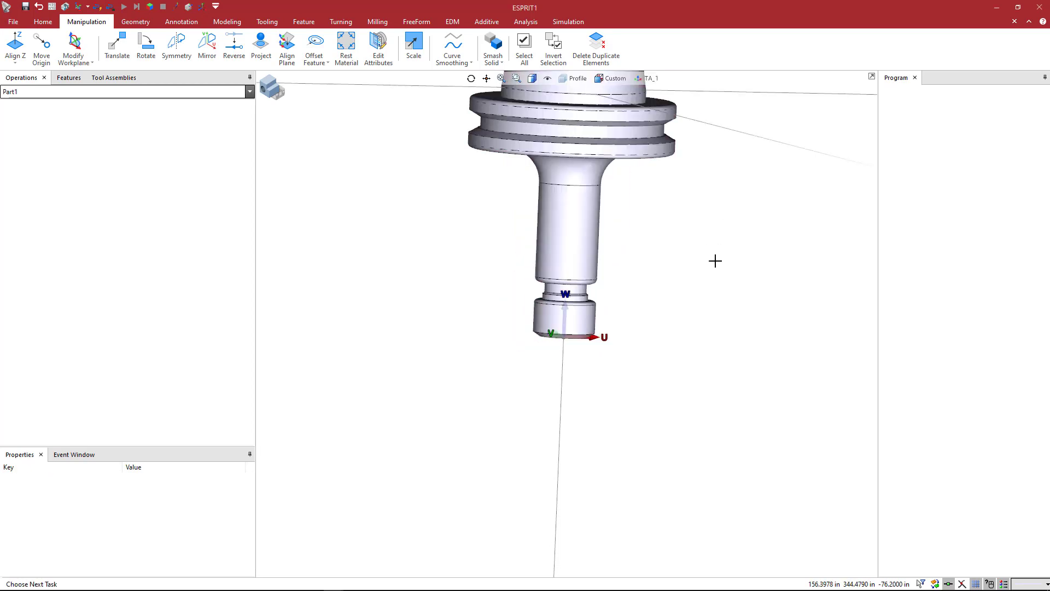
mouse_move(715, 261)
middle_mouse_down()
mouse_move(777, 269)
mouse_move(747, 277)
mouse_move(734, 255)
middle_mouse_up()
scroll(727, 256, "up", 3)
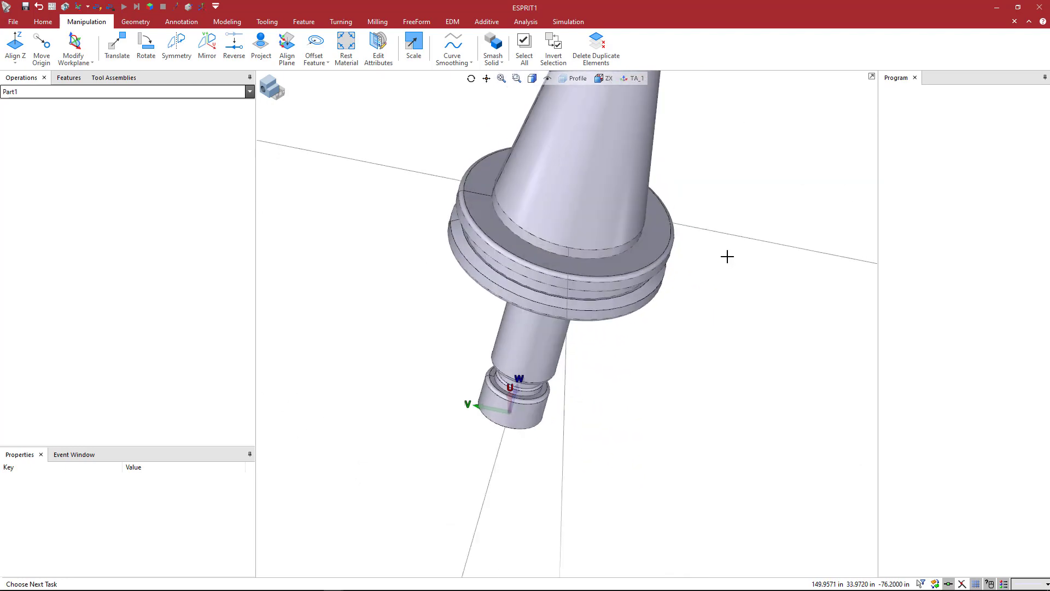
key("ctrl+2")
scroll(697, 272, "up", 2)
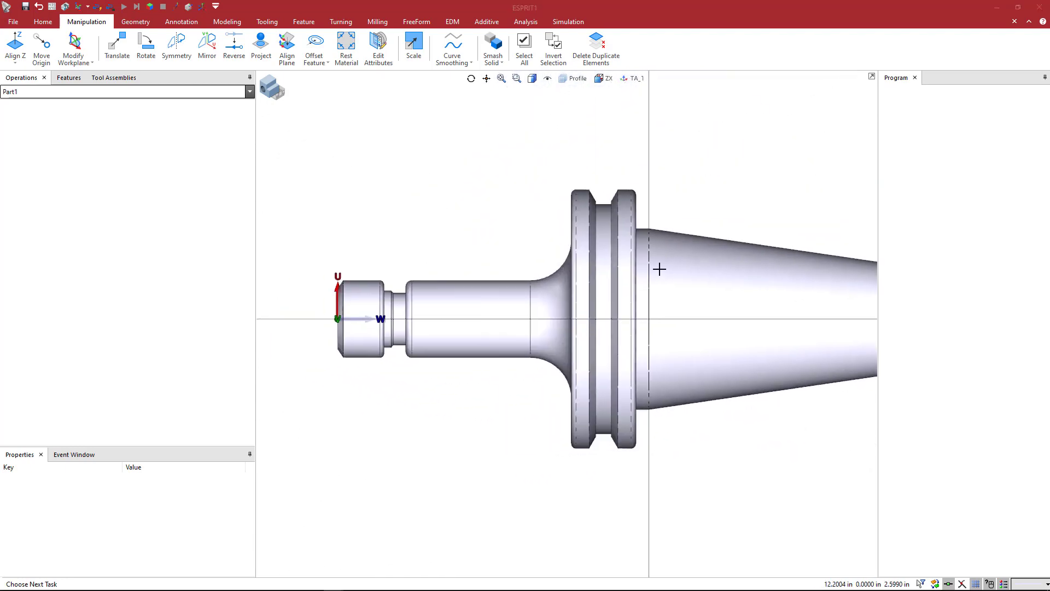
key("alt+Tab")
key("alt+Tab")
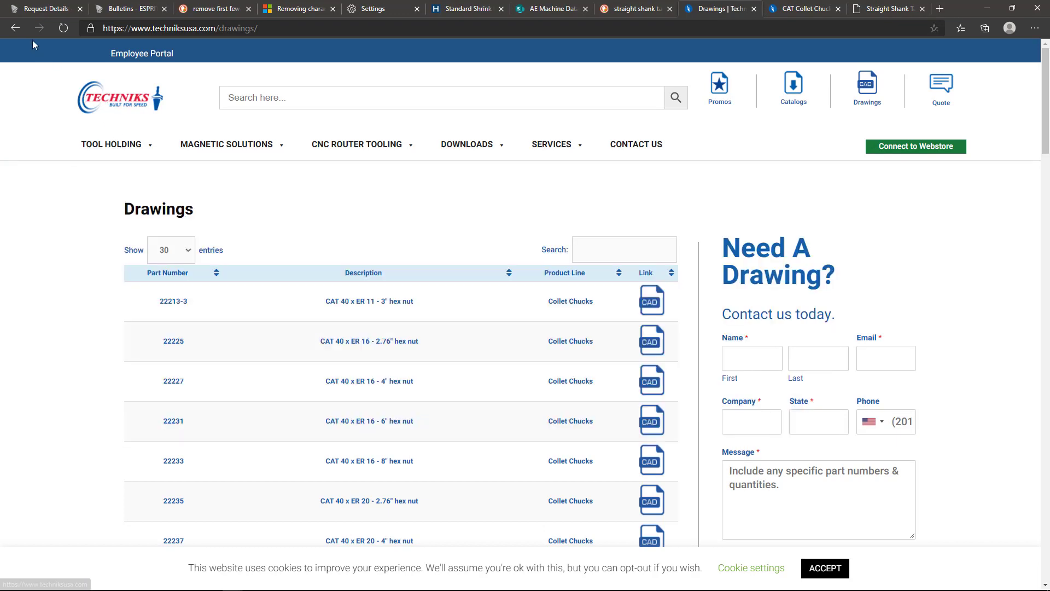
Step: View the CAT 40 ER Collet Chucks page under Tool Holding > Collet Chucks, then return to ESPRIT
mouse_move(130, 154)
mouse_move(198, 189)
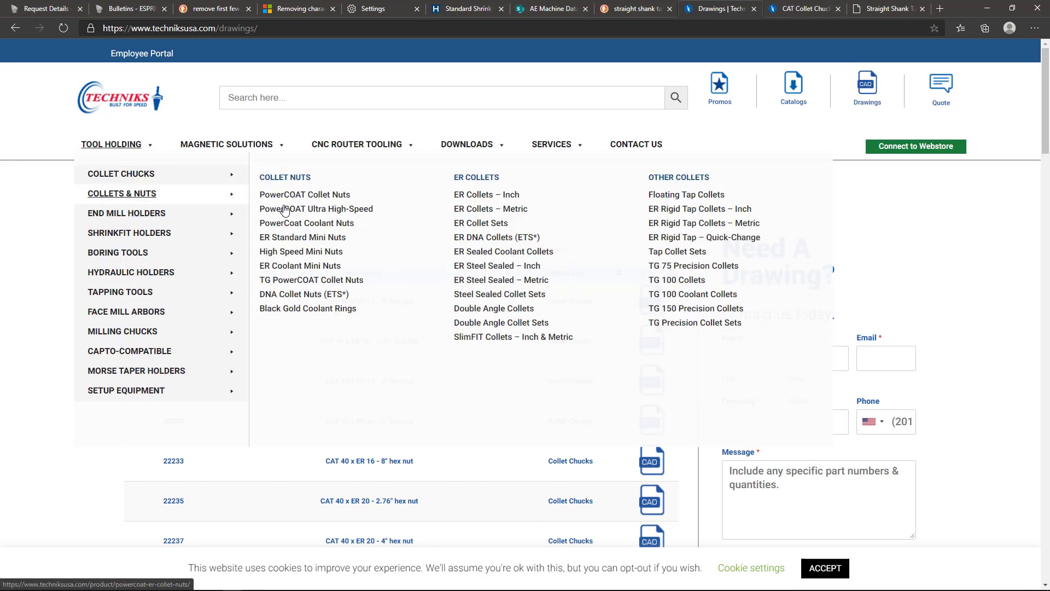
left_click(301, 204)
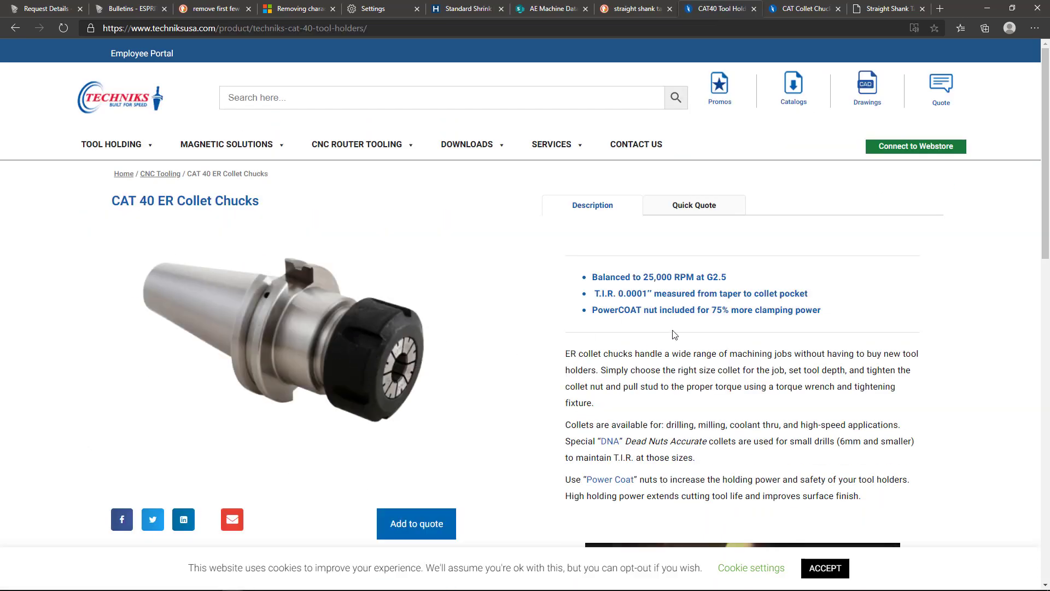
key("alt+Tab")
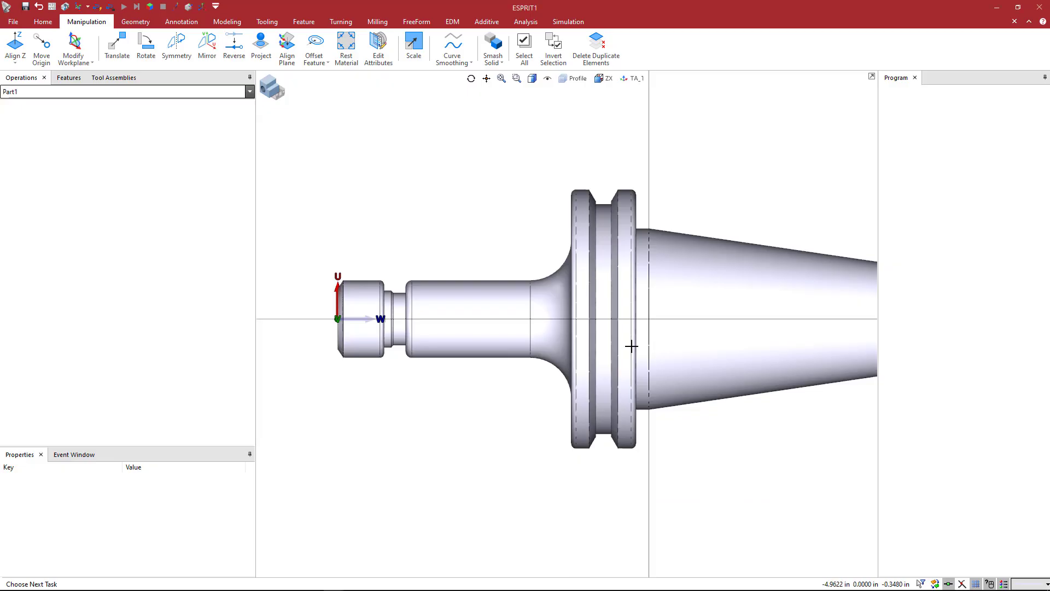
Step: Recentre the side-on holder in the view and window-select the whole part
middle_click_drag(389, 285, 499, 279)
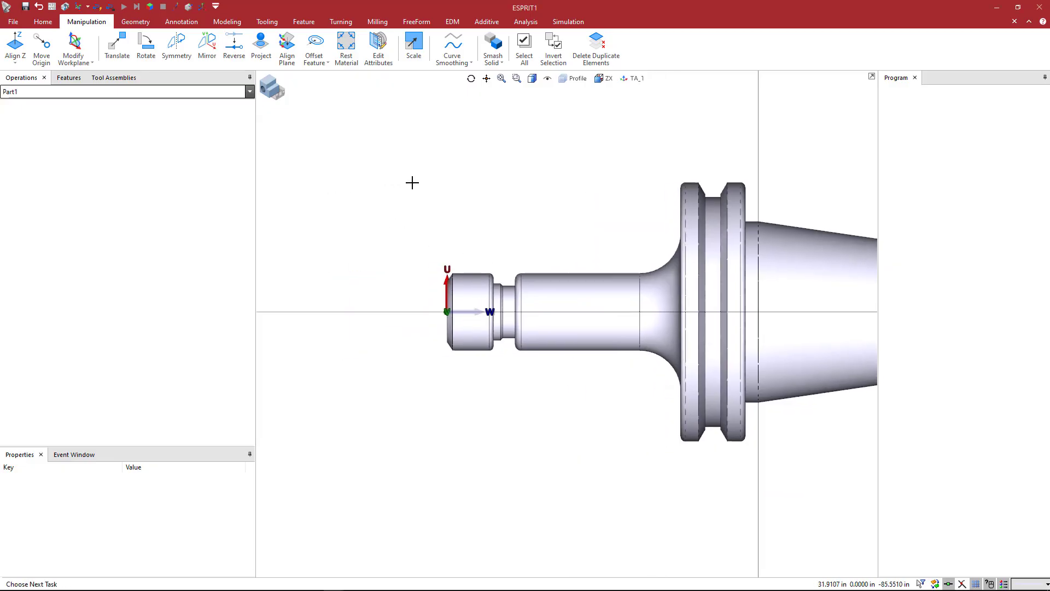
key("Home")
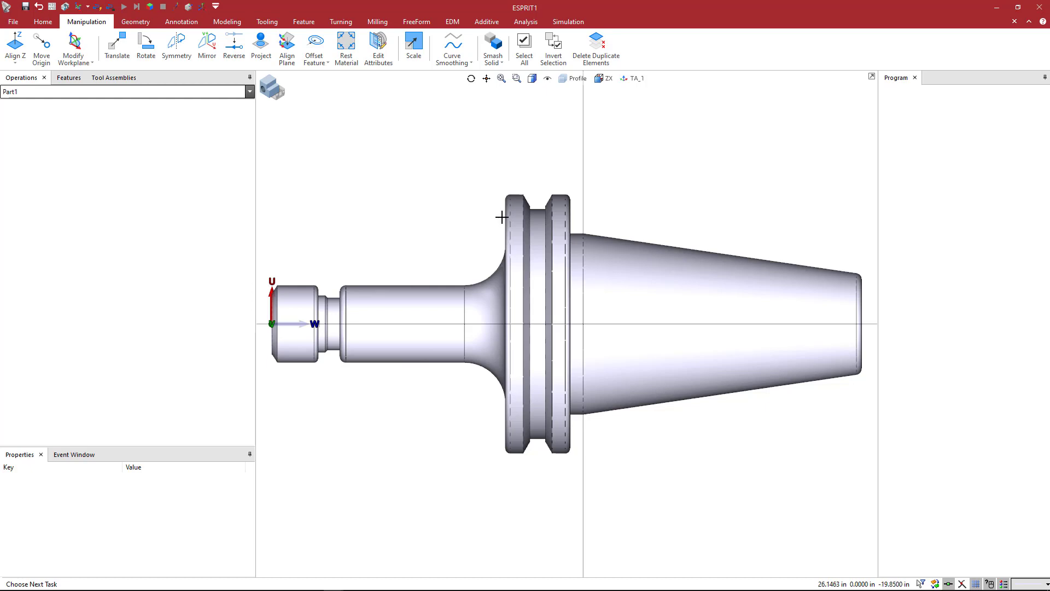
scroll(500, 216, "up", 2)
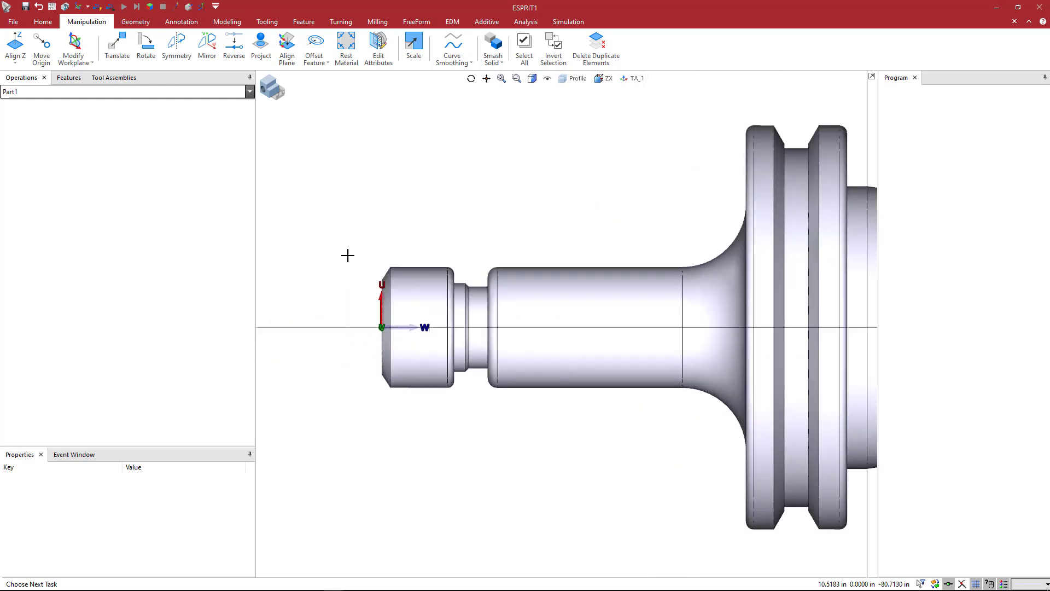
left_click_drag(304, 204, 437, 404)
Step: Turn off the Solid body selection filter and window-select the holder's front shaft and nut
left_click(935, 583)
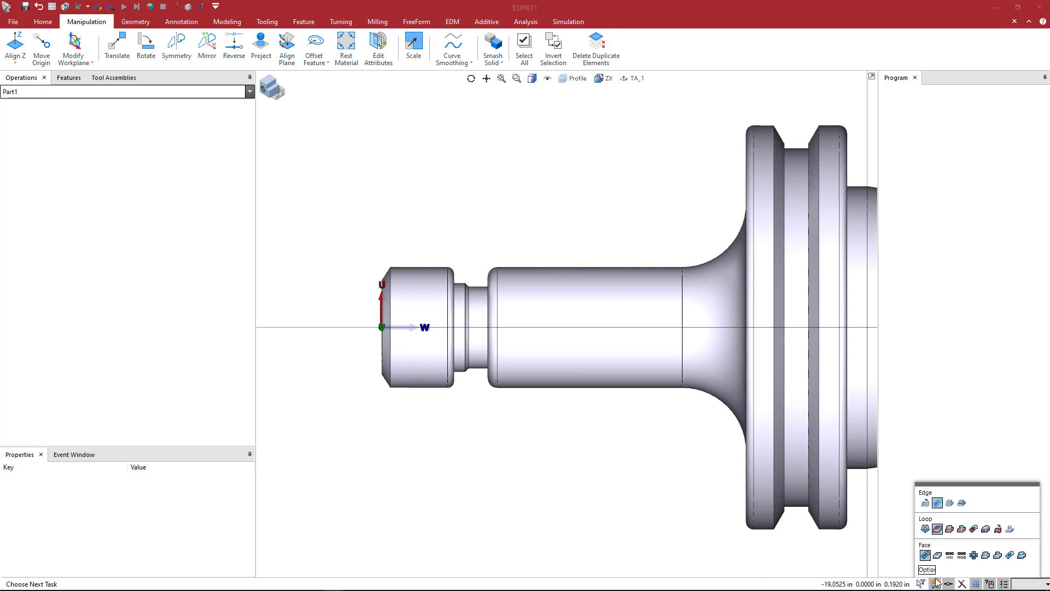
left_click(923, 584)
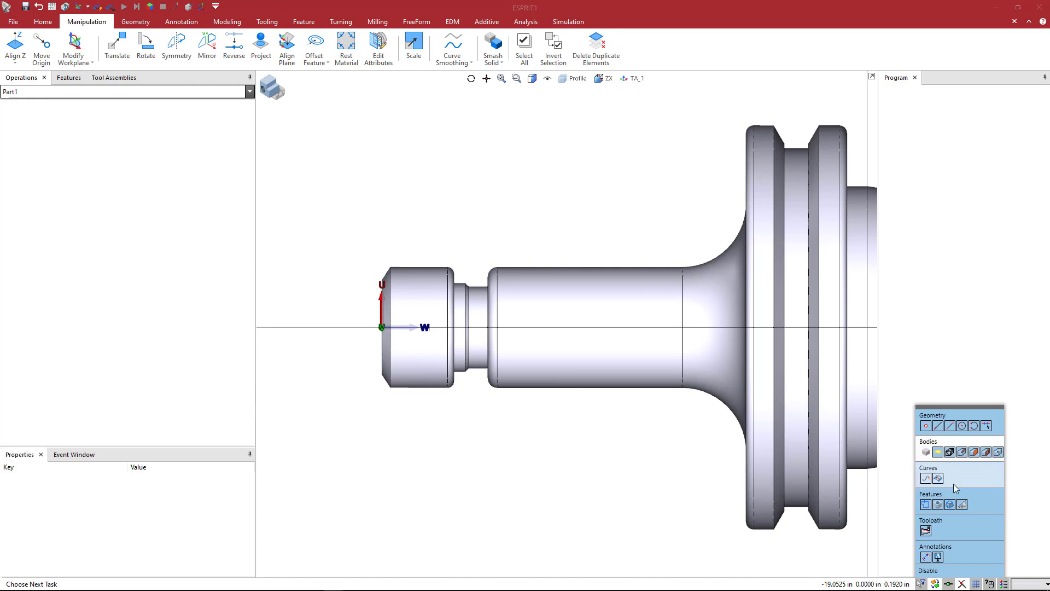
left_click(926, 453)
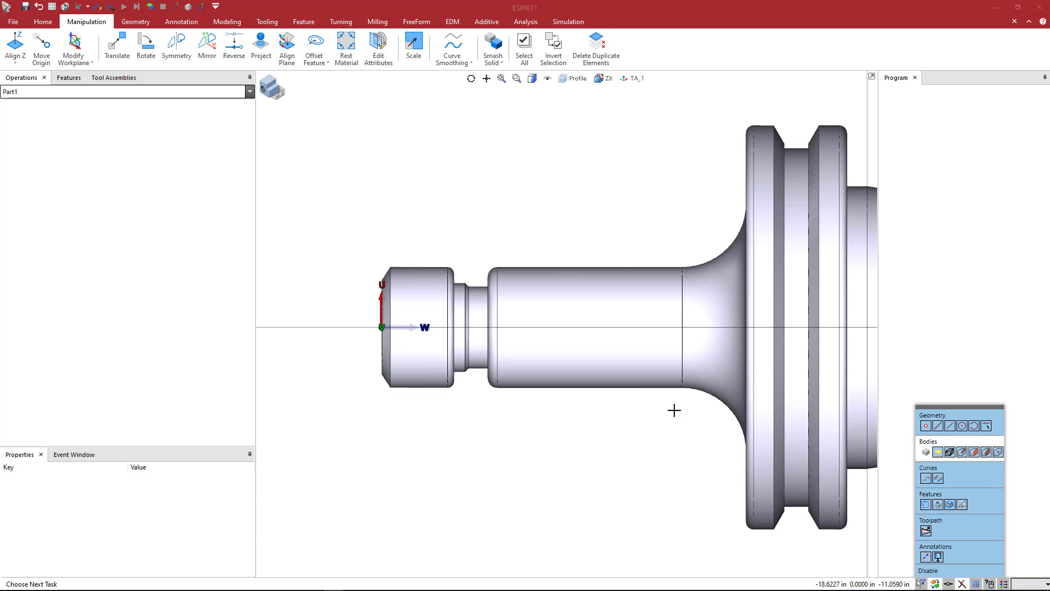
left_click_drag(310, 205, 398, 396)
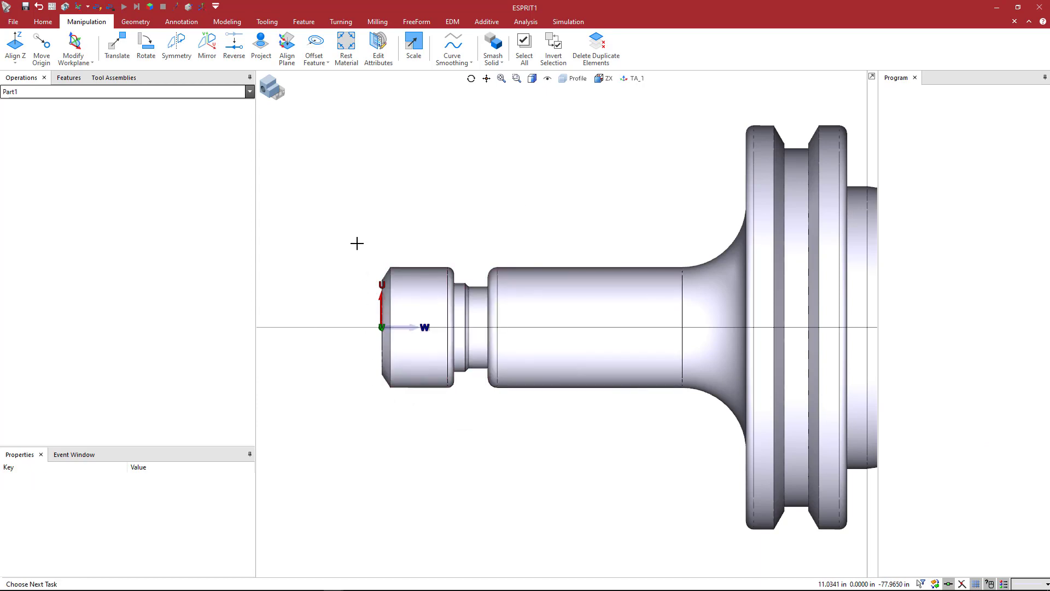
left_click_drag(310, 205, 586, 420)
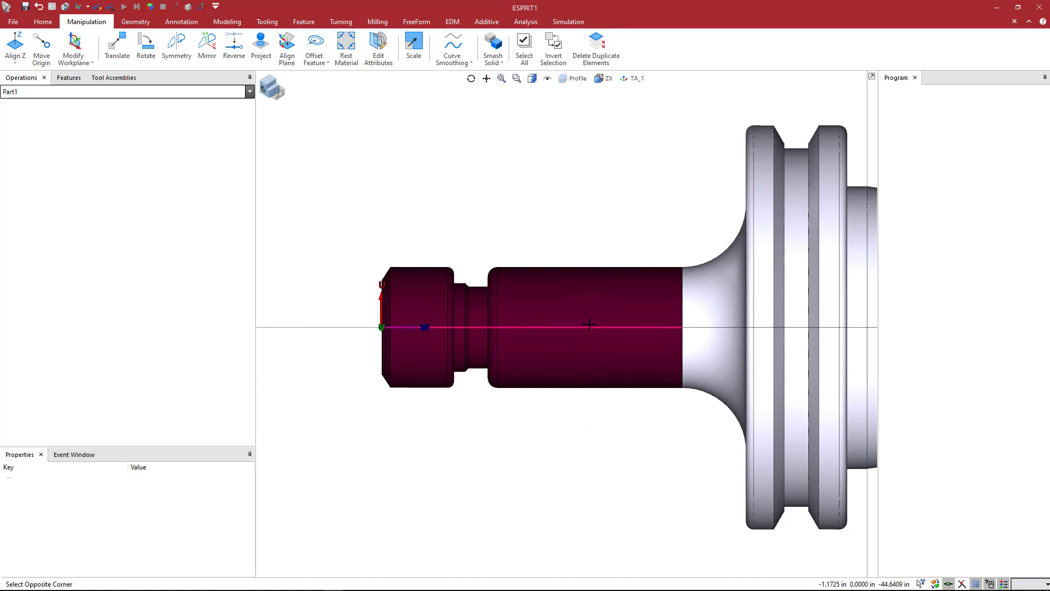
Step: Redraw the selection window around the holder's front end and zoom in on it
left_click_drag(589, 325, 591, 434)
left_click(570, 221)
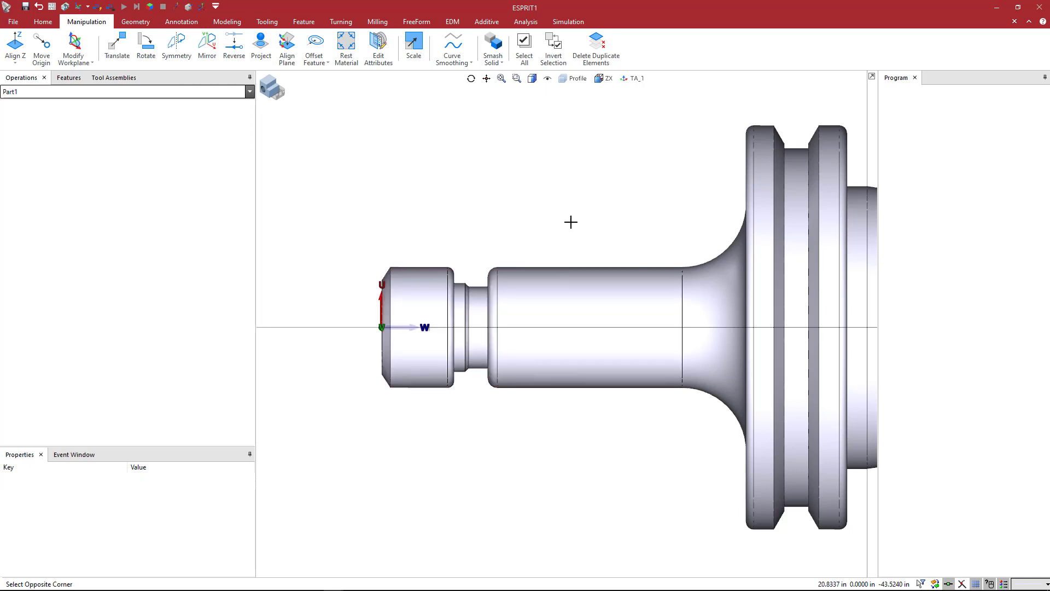
left_click(405, 383)
left_click(313, 432)
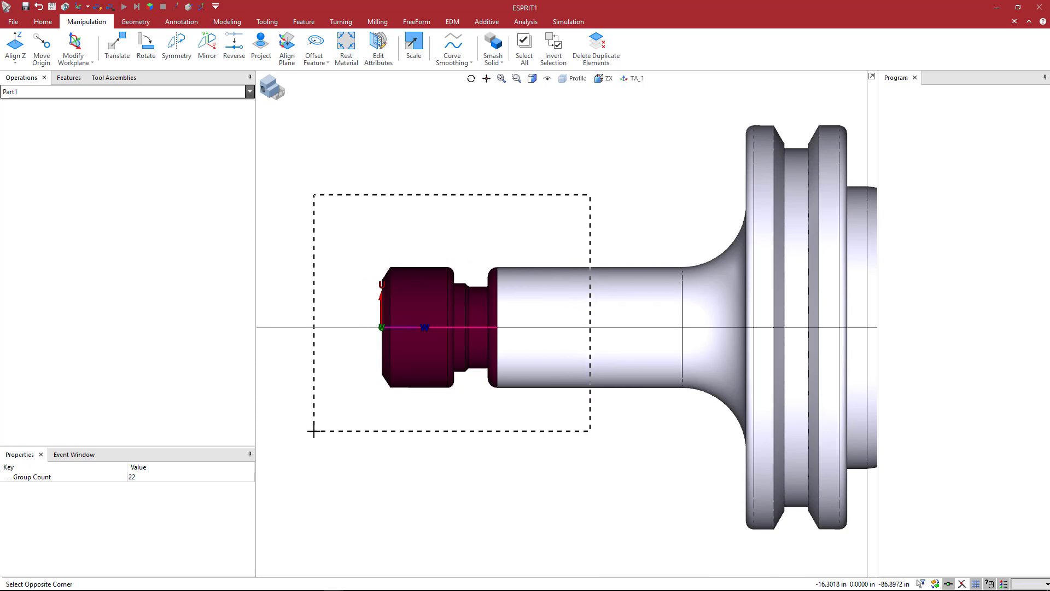
left_click(314, 431)
scroll(458, 288, "up", 2)
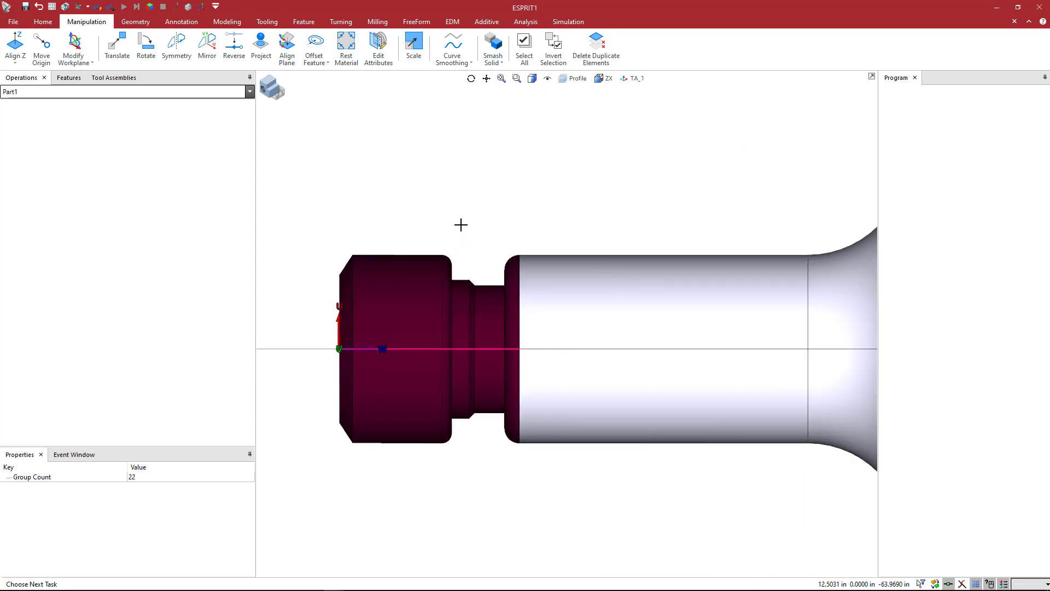
Step: Window-select only the front nut, retrying until Group Count reads 11
left_click(420, 374)
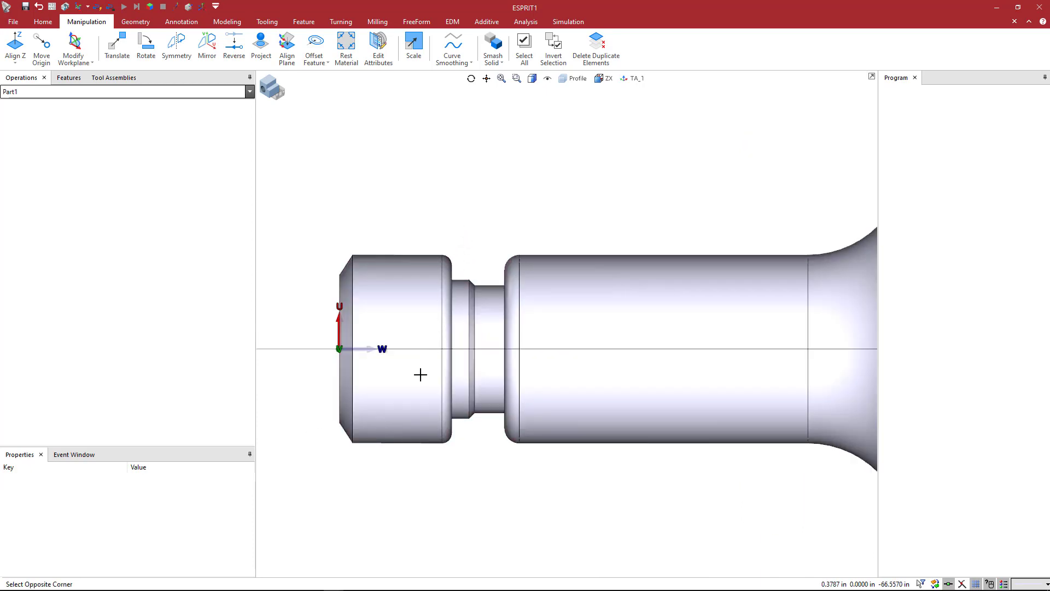
left_click(299, 486)
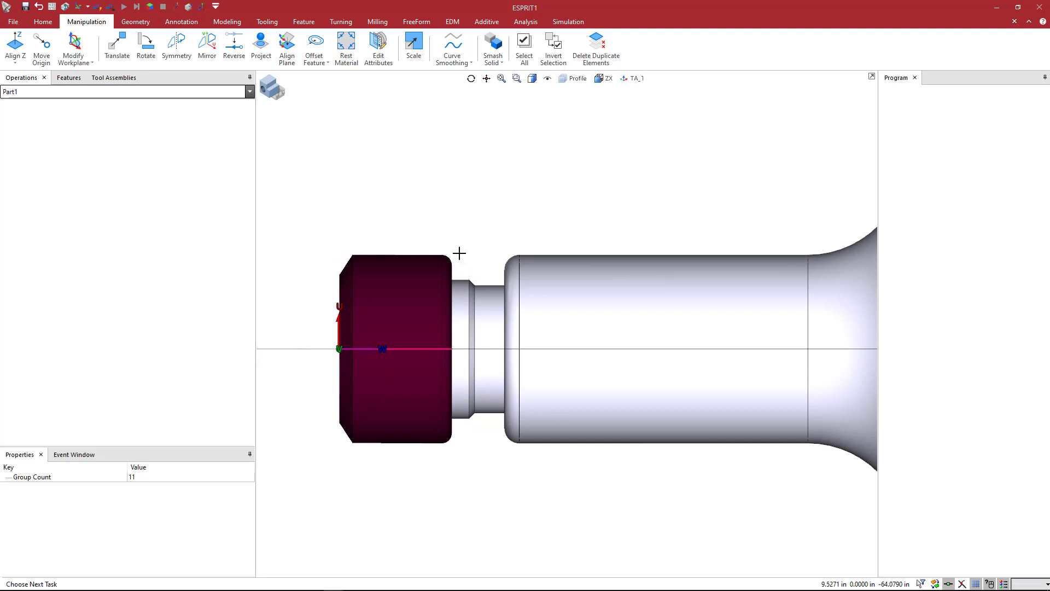
left_click(464, 224)
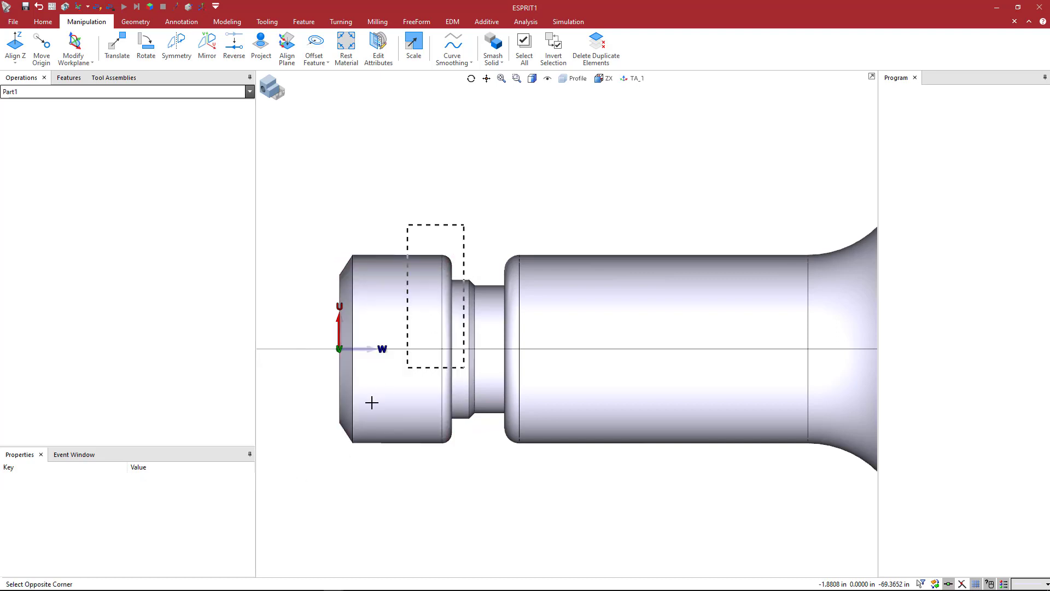
left_click(281, 483)
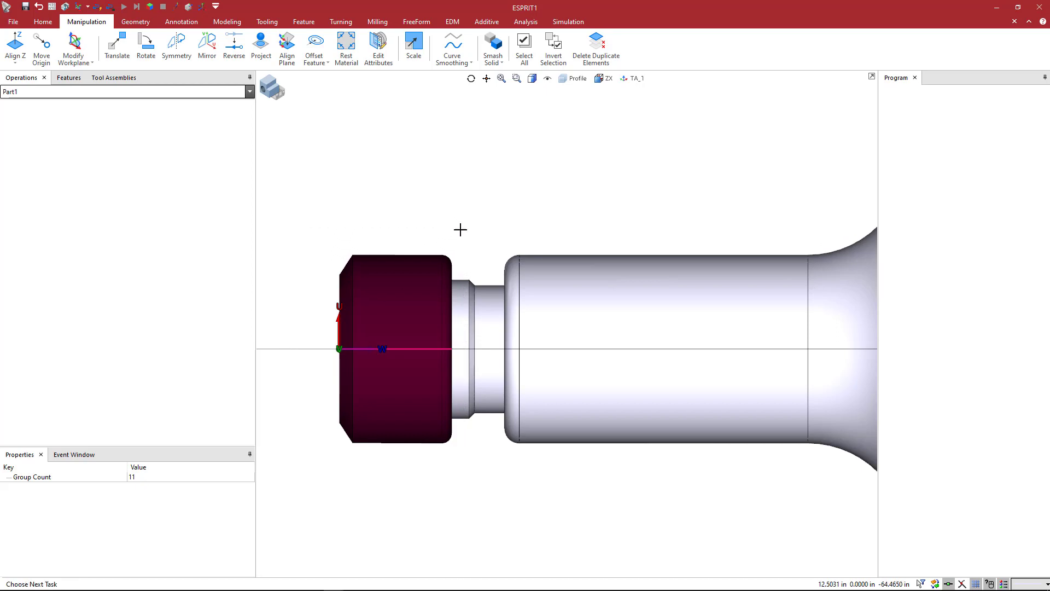
left_click(343, 325)
left_click(277, 438)
left_click(451, 462)
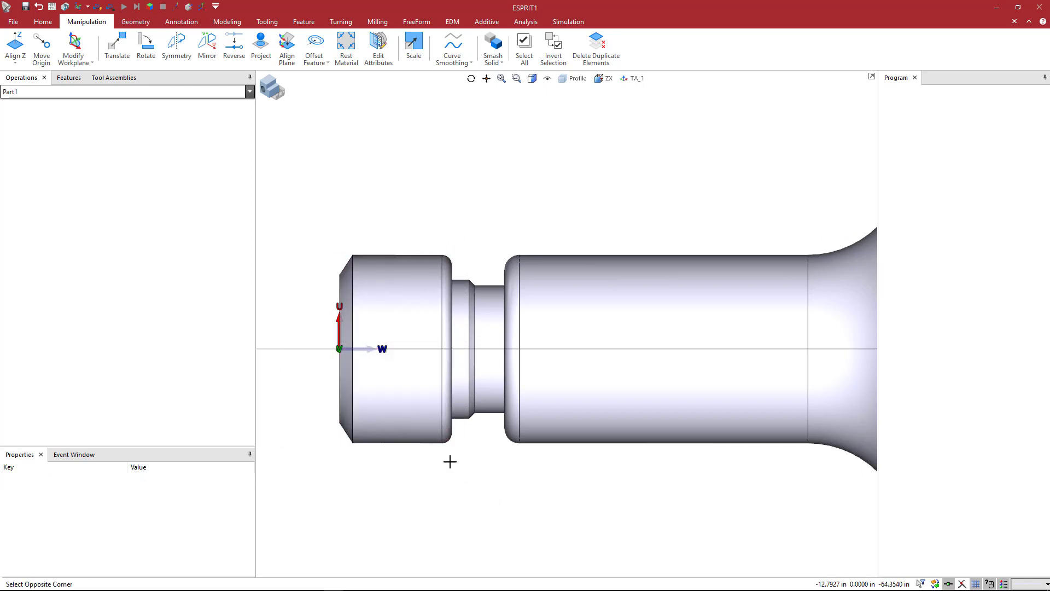
left_click(324, 252)
left_click(288, 225)
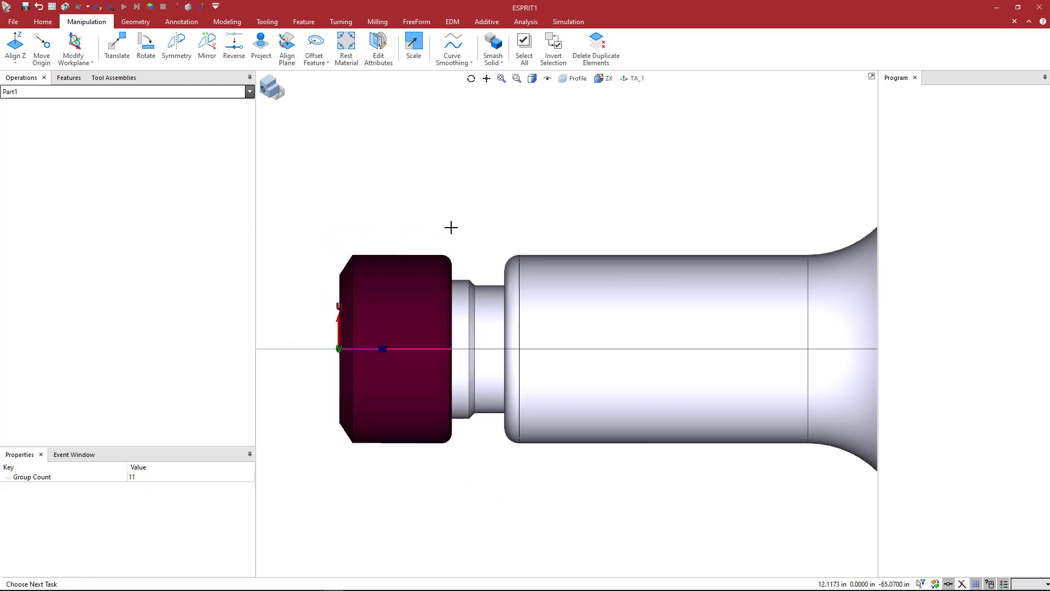
left_click(428, 267)
left_click(285, 480)
Step: Open Move for the selected nut and set the transformation type to Attribute
right_click(511, 173)
left_click(551, 188)
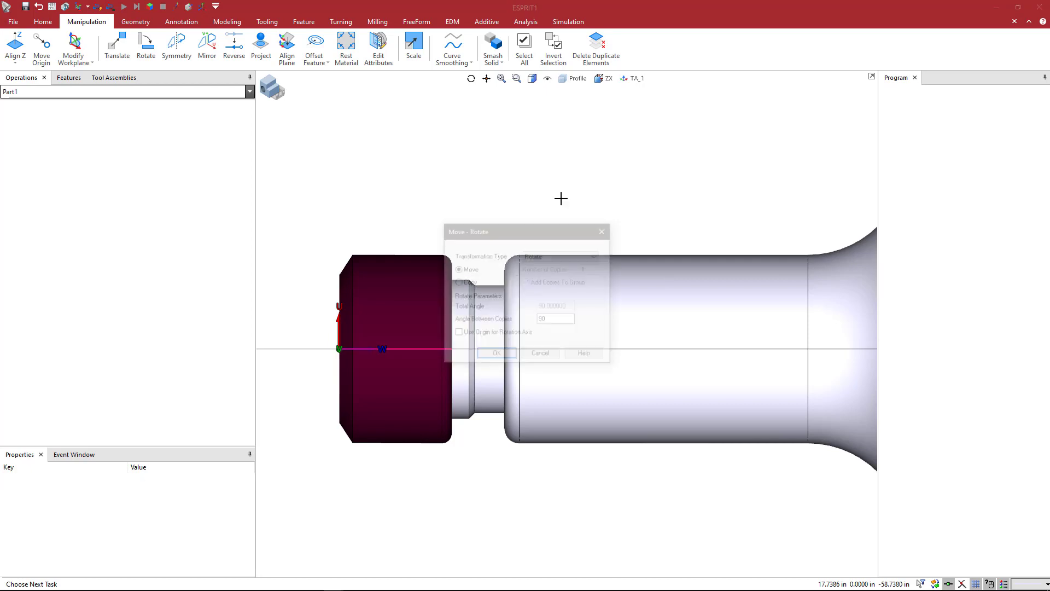
left_click(565, 256)
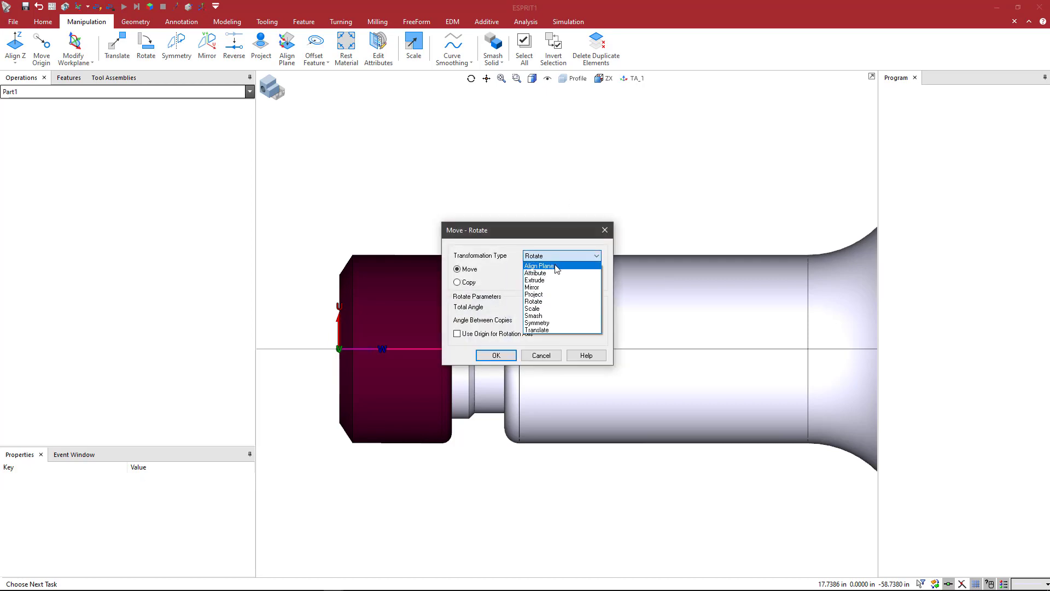
left_click(555, 273)
Step: Give the nut a custom dark grey colour (RGB 83, 83, 83) and apply it
left_click(549, 307)
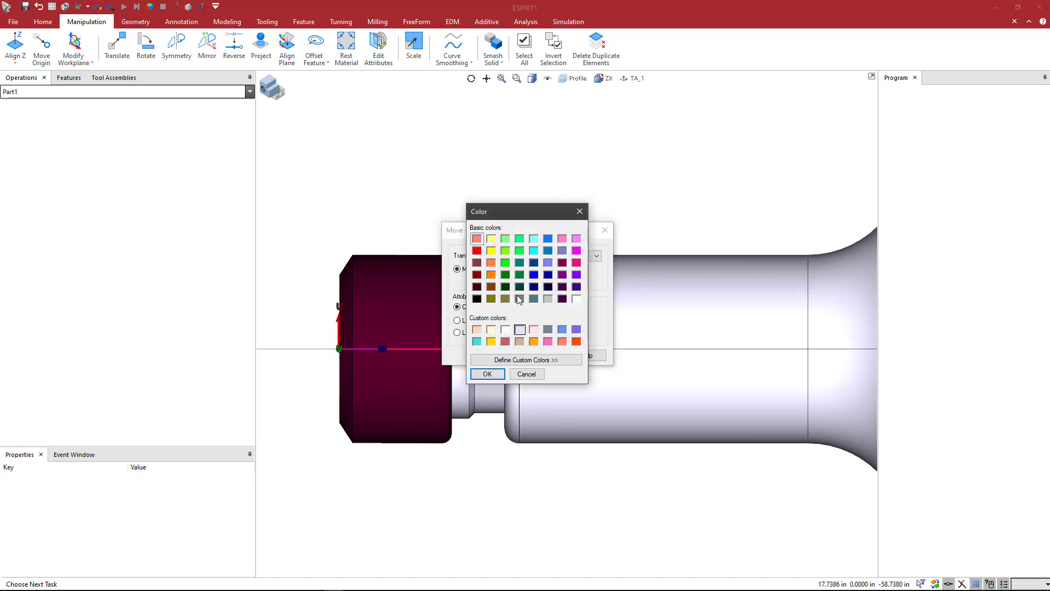
left_click(477, 298)
left_click(521, 360)
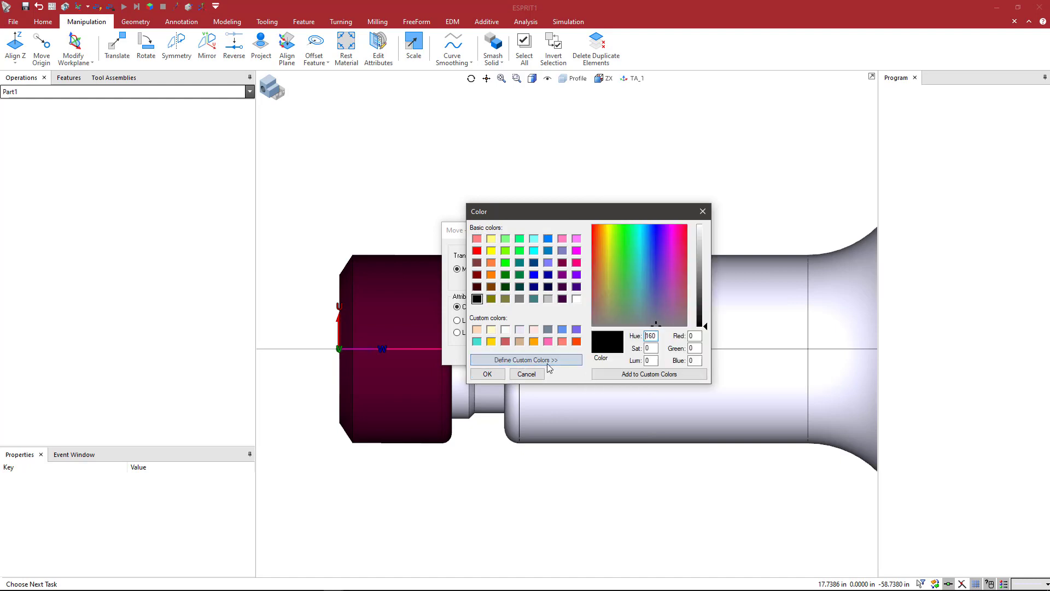
left_click(706, 295)
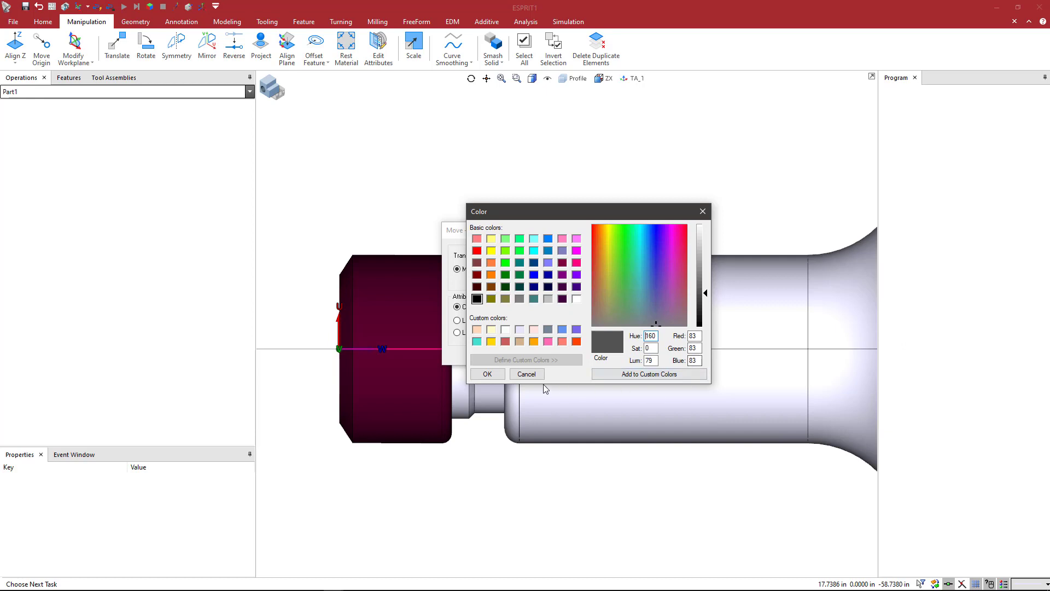
left_click(488, 375)
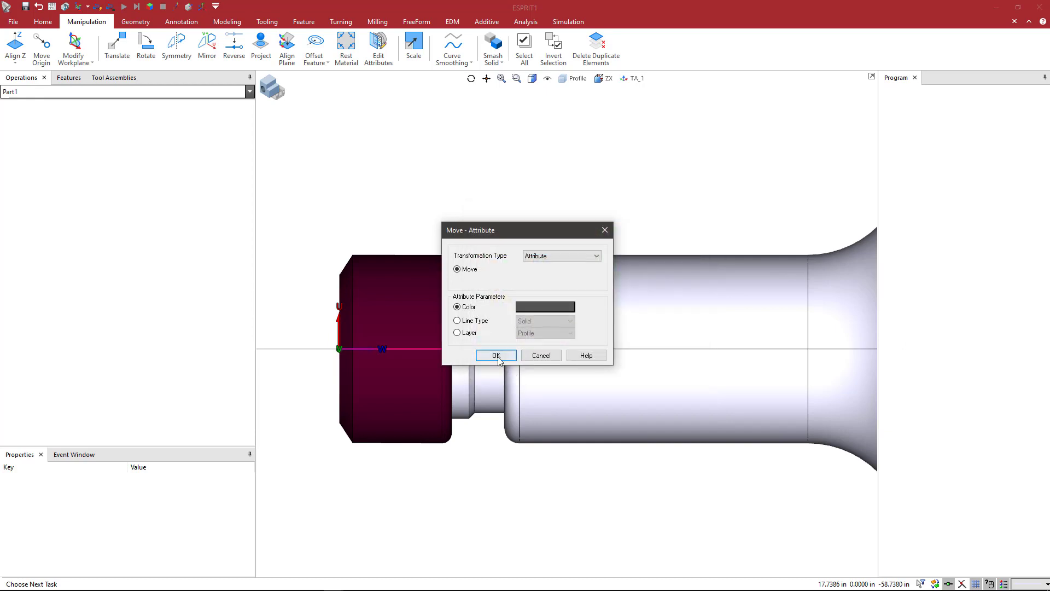
left_click(487, 356)
left_click(463, 264)
scroll(556, 204, "down", 5)
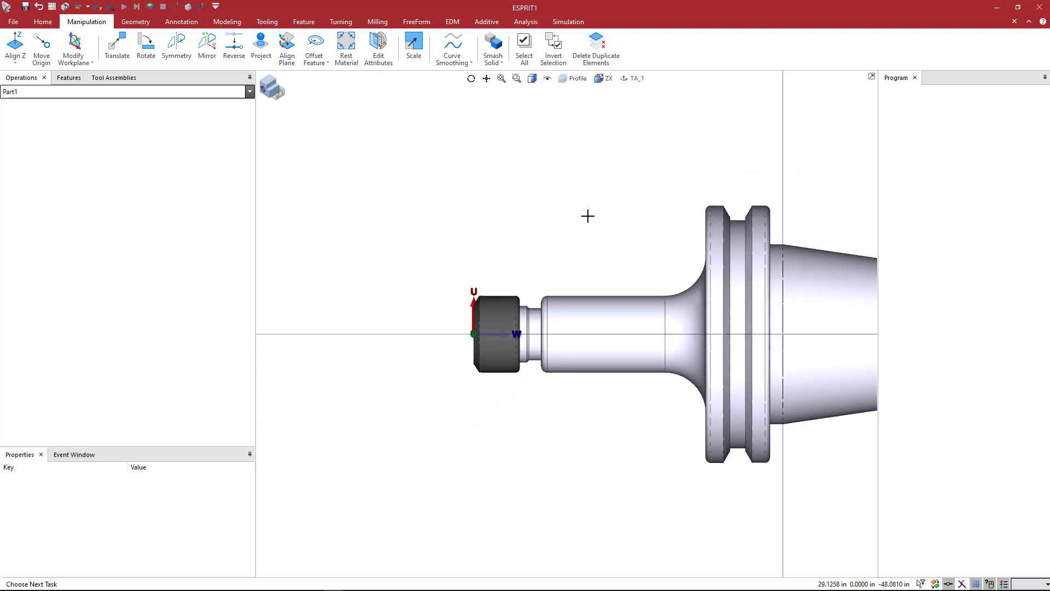
Step: Orbit the holder to an angled view and bring up the File page
middle_click_drag(586, 215, 528, 242)
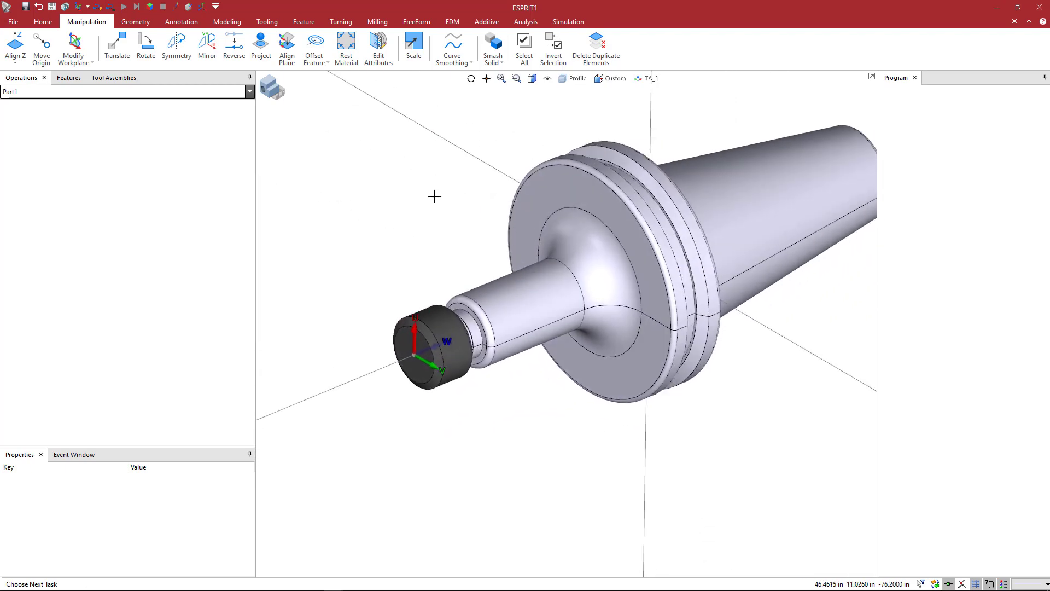
left_click(13, 23)
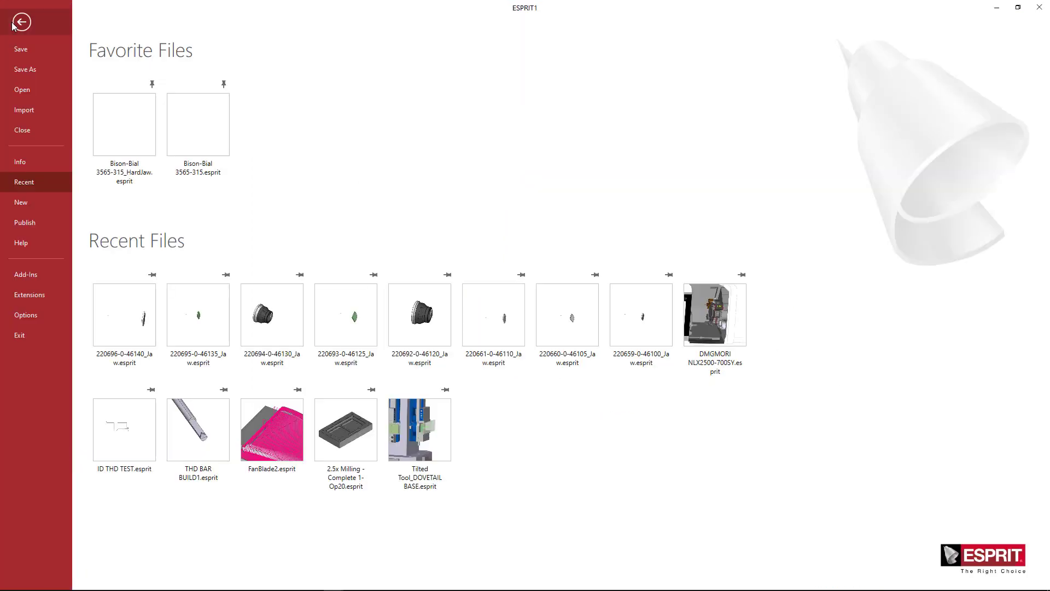
Step: Start Save As as Holder Files (*.gdml) in the OEM Solids > Techniks > Holders folder
left_click(28, 69)
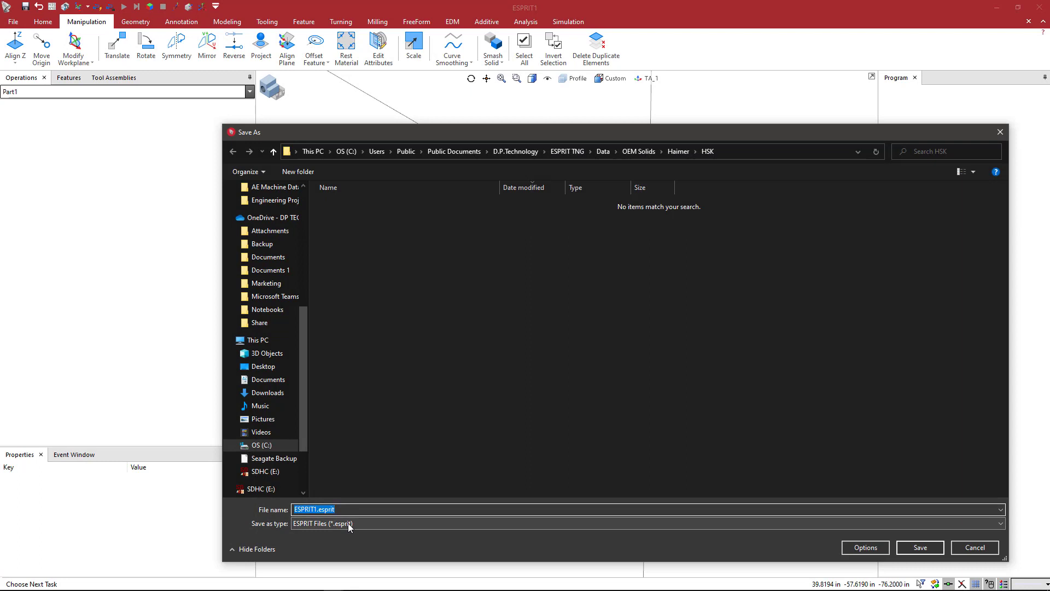
left_click(348, 523)
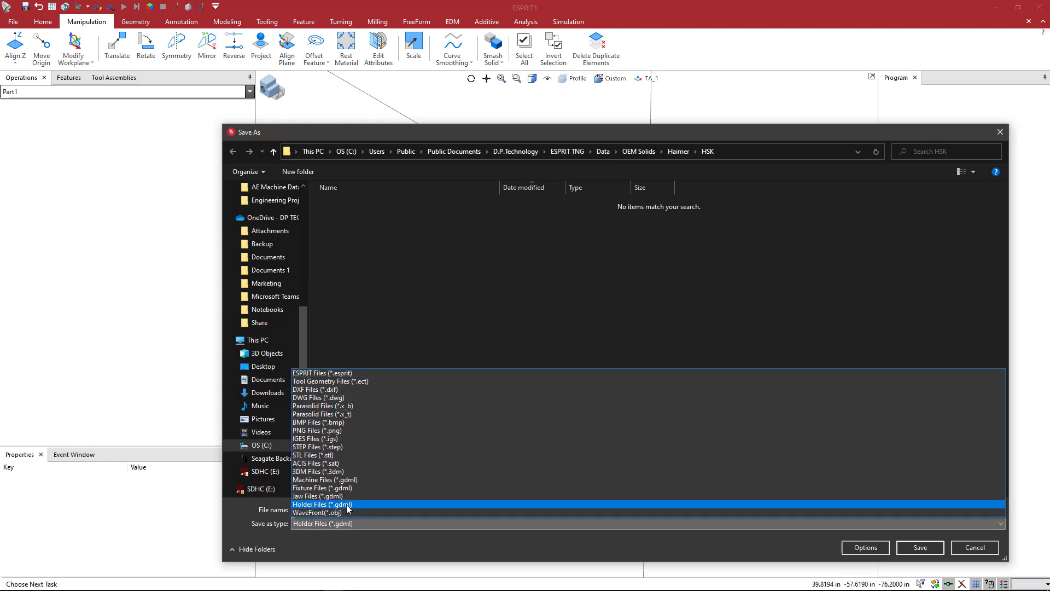
left_click(348, 505)
left_click(638, 149)
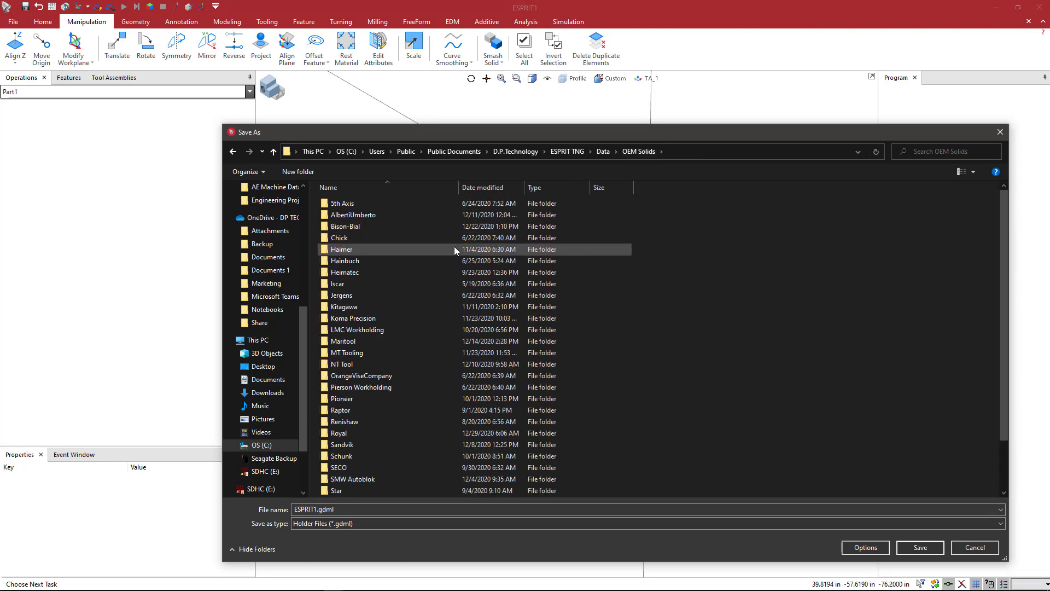
scroll(361, 443, "down", 4)
double_click(345, 445)
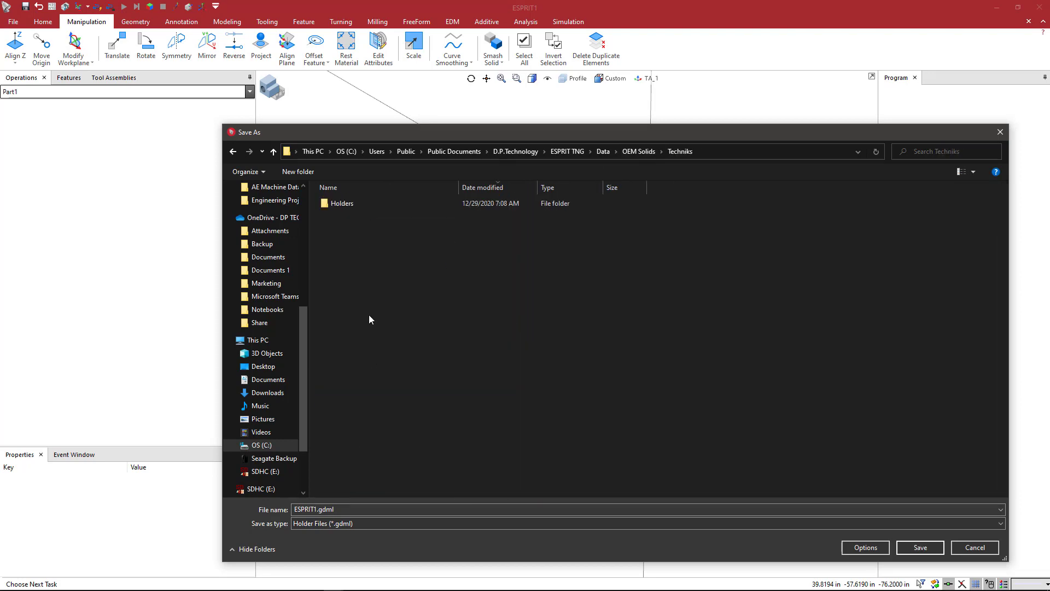
double_click(346, 208)
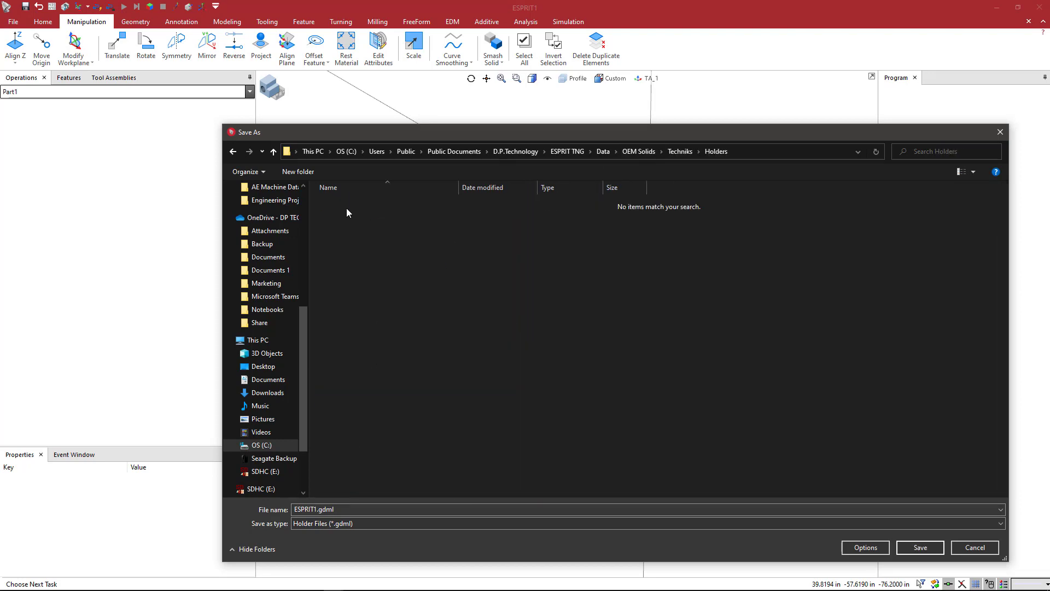
Step: Name the file G-22213-3 and save it
double_click(352, 509)
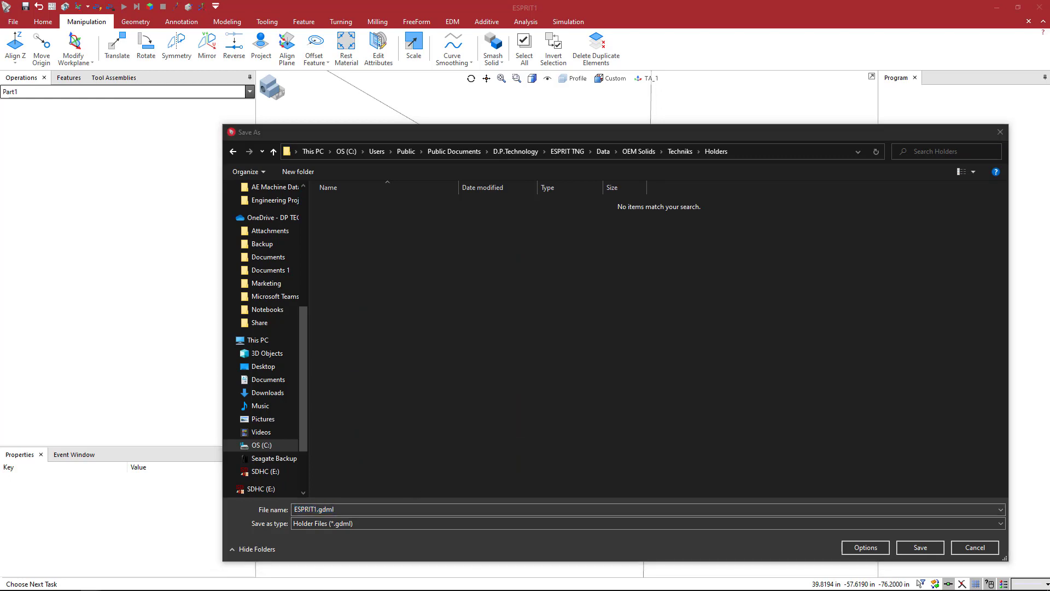
left_click(354, 511)
left_click_drag(345, 511, 244, 511)
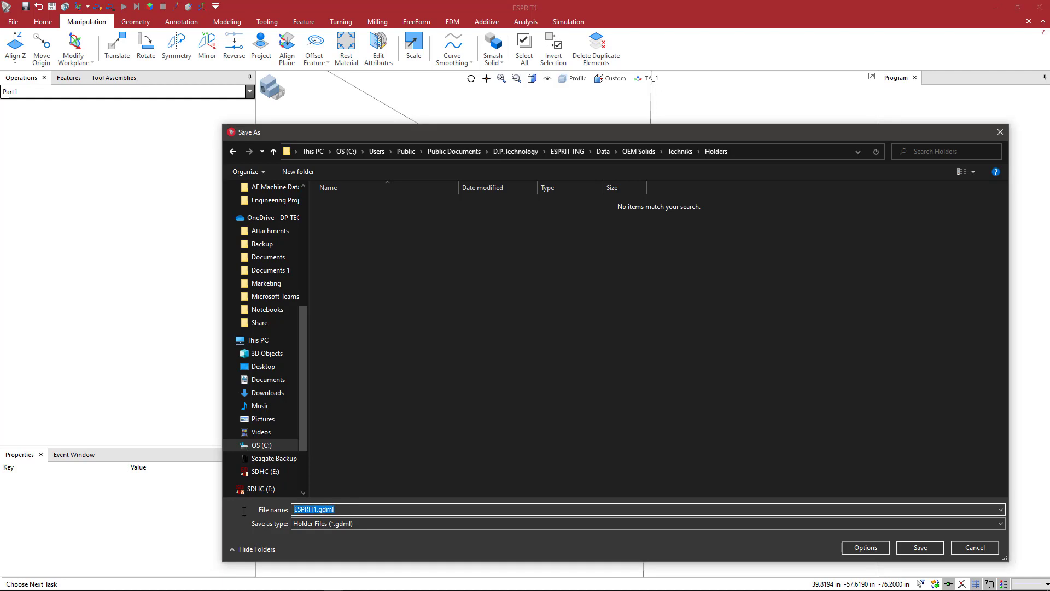
type("G-22213-3")
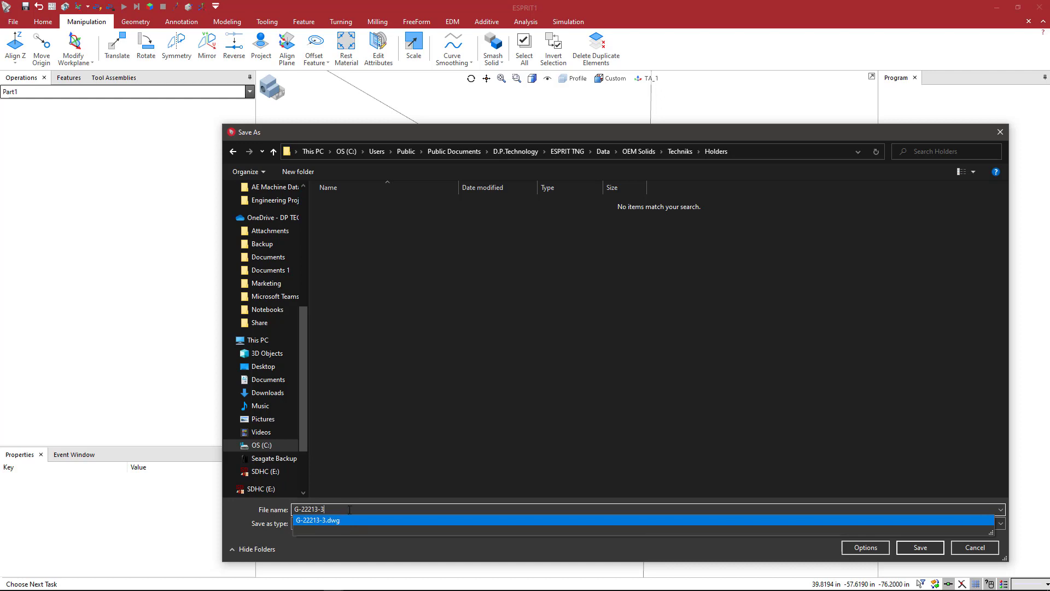
left_click(677, 550)
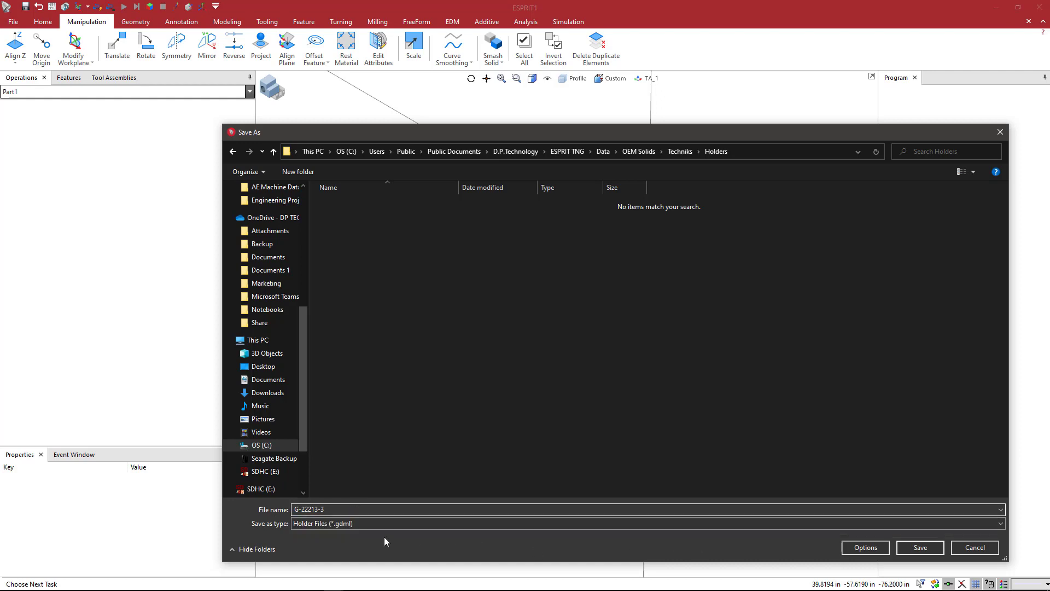
left_click(921, 547)
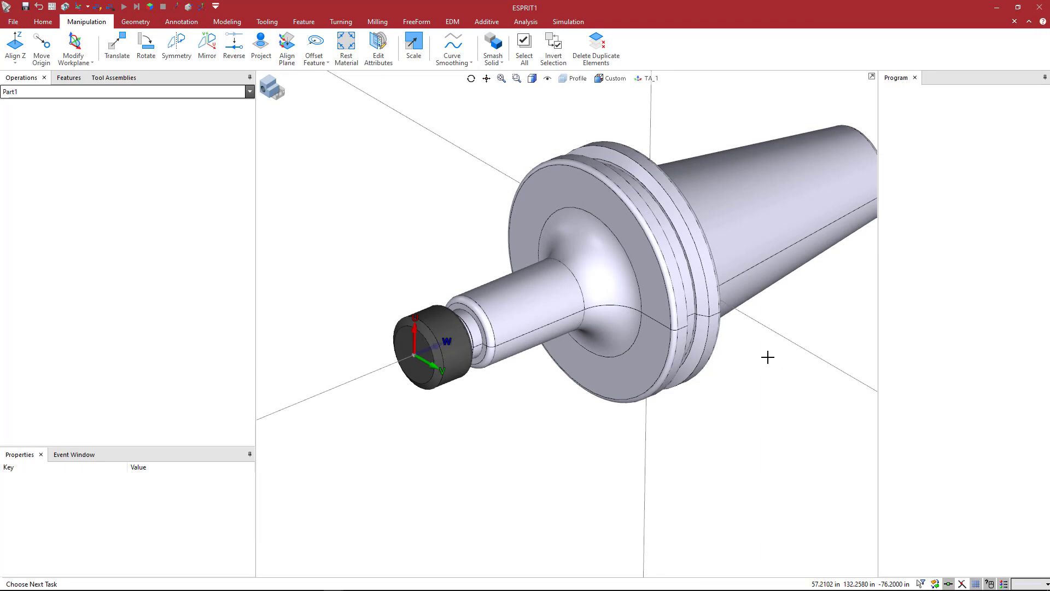